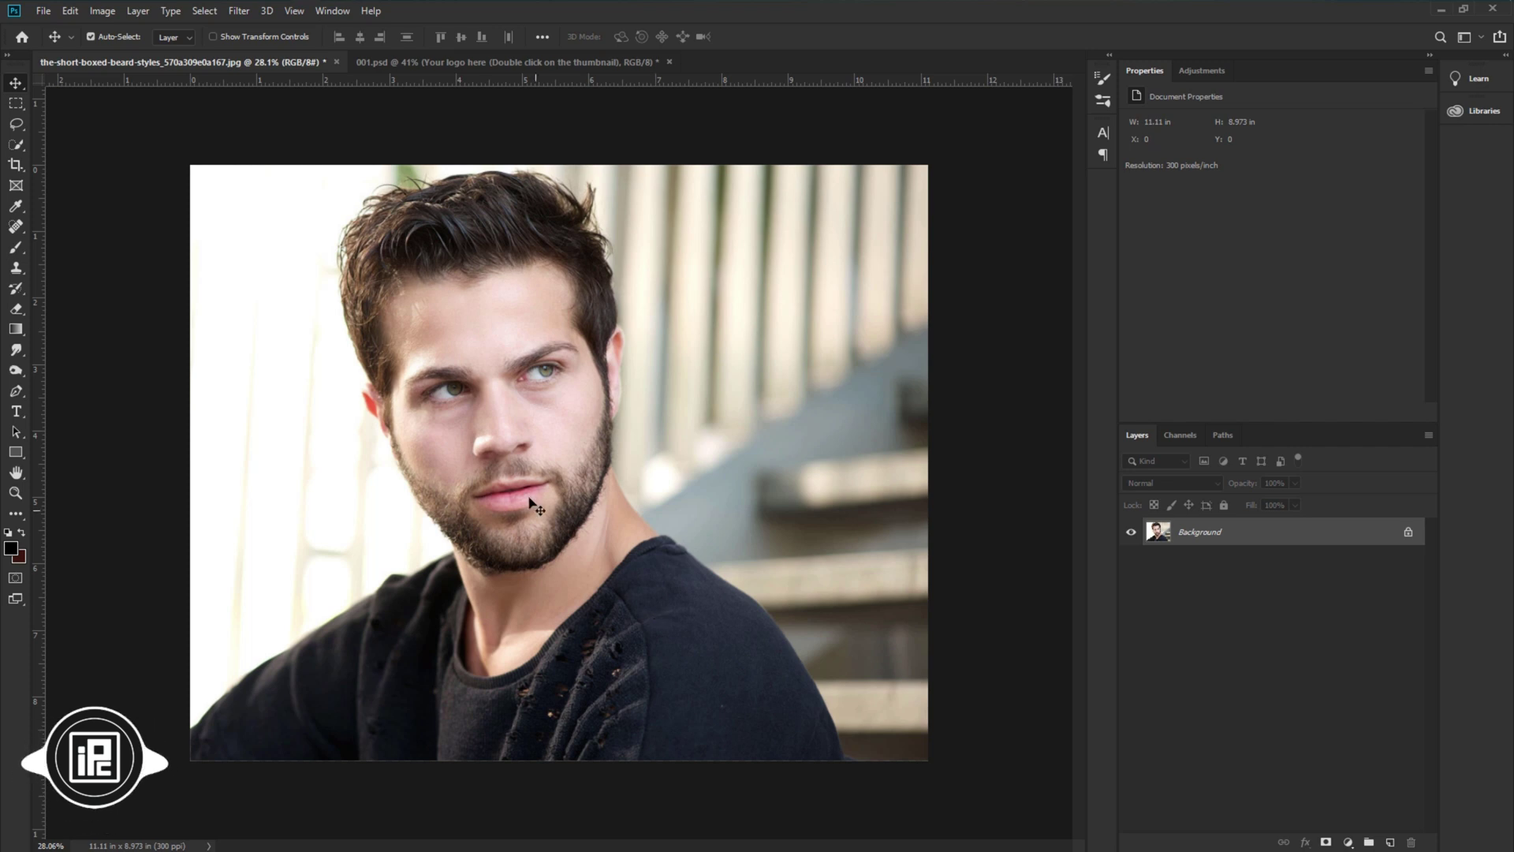
Step: Zoom in and out on the bearded-man portrait to inspect it
scroll(541, 415, "up", 2)
scroll(541, 415, "down", 1)
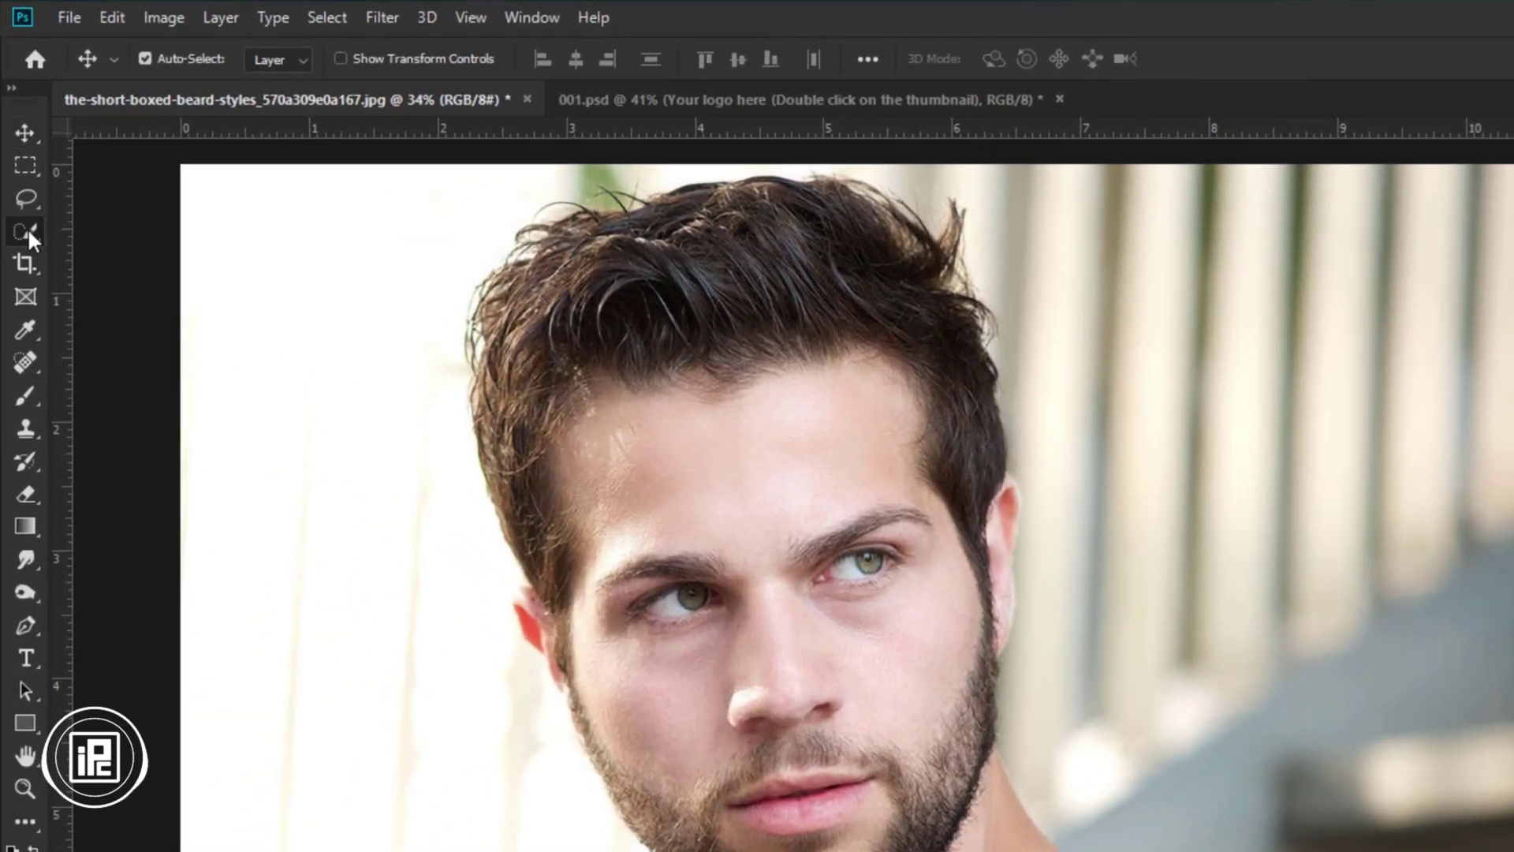
Step: Quick-select the man's hair, face, beard, neck and both ears, leaving out the background
left_click(26, 228)
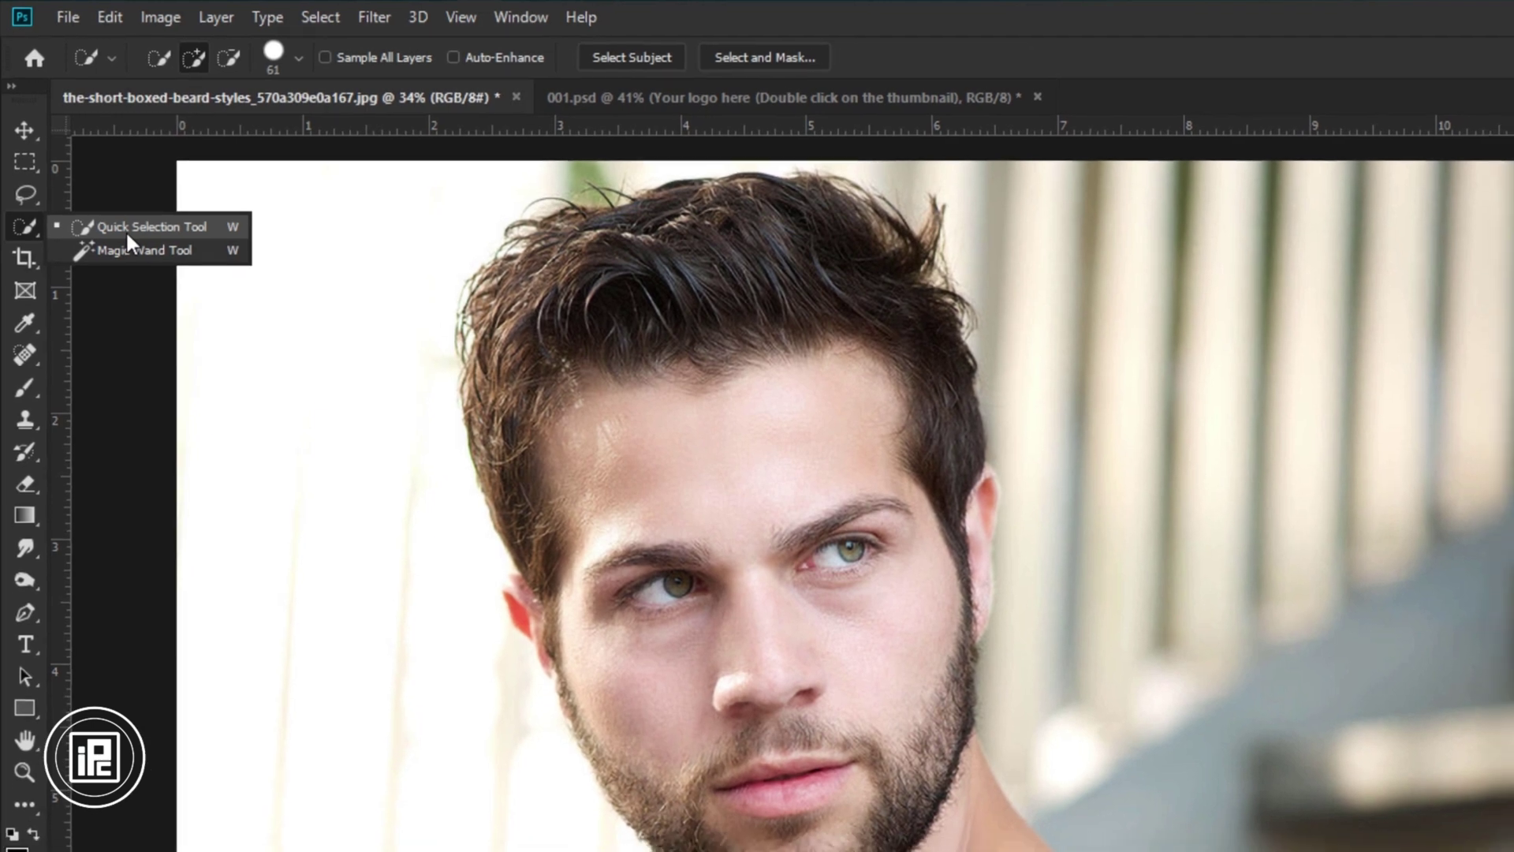
left_click(126, 232)
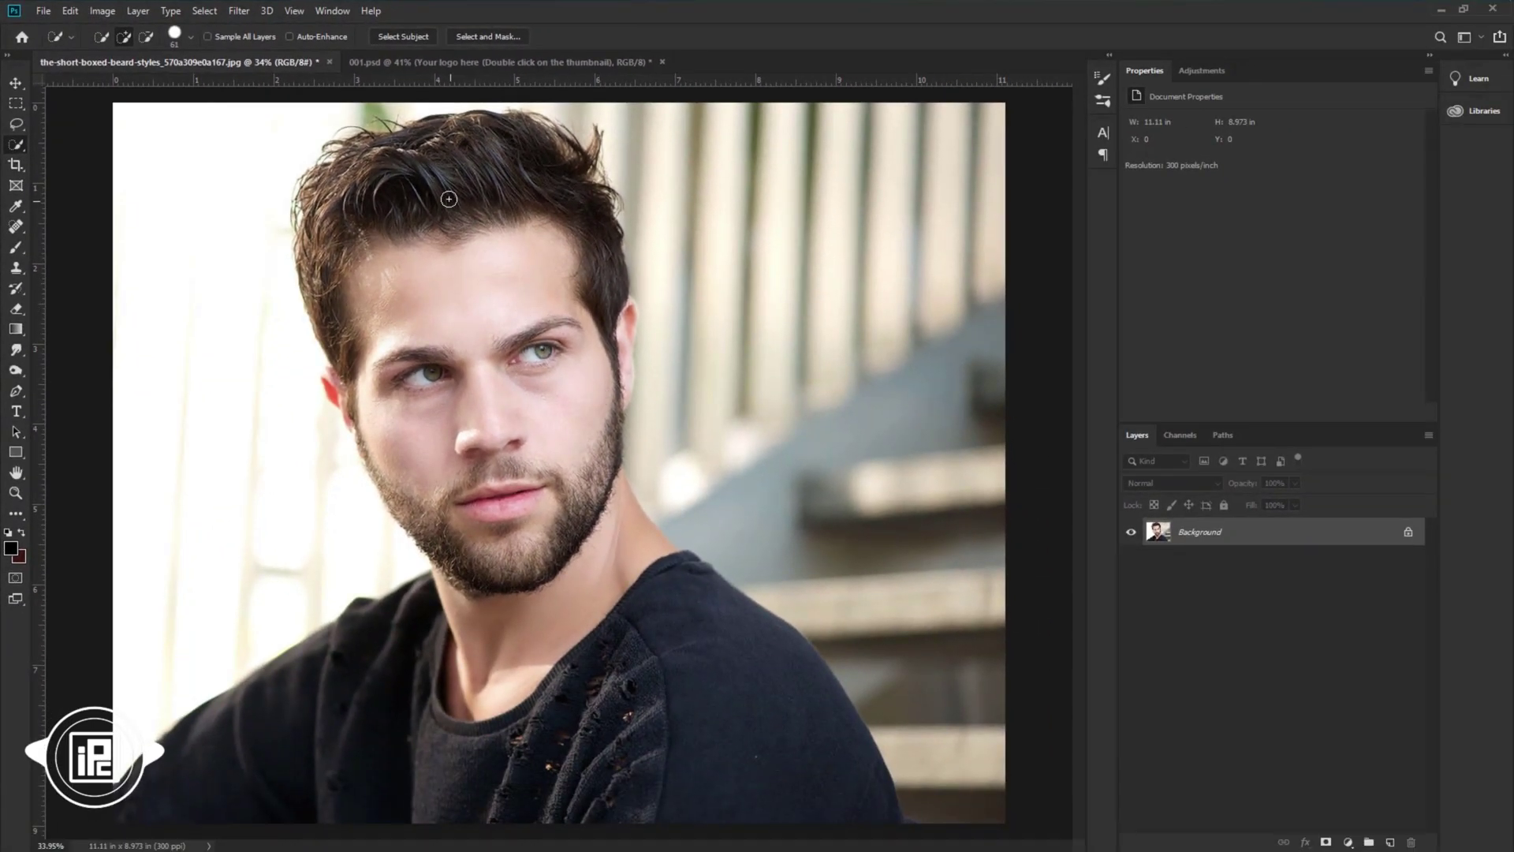
left_click(543, 577)
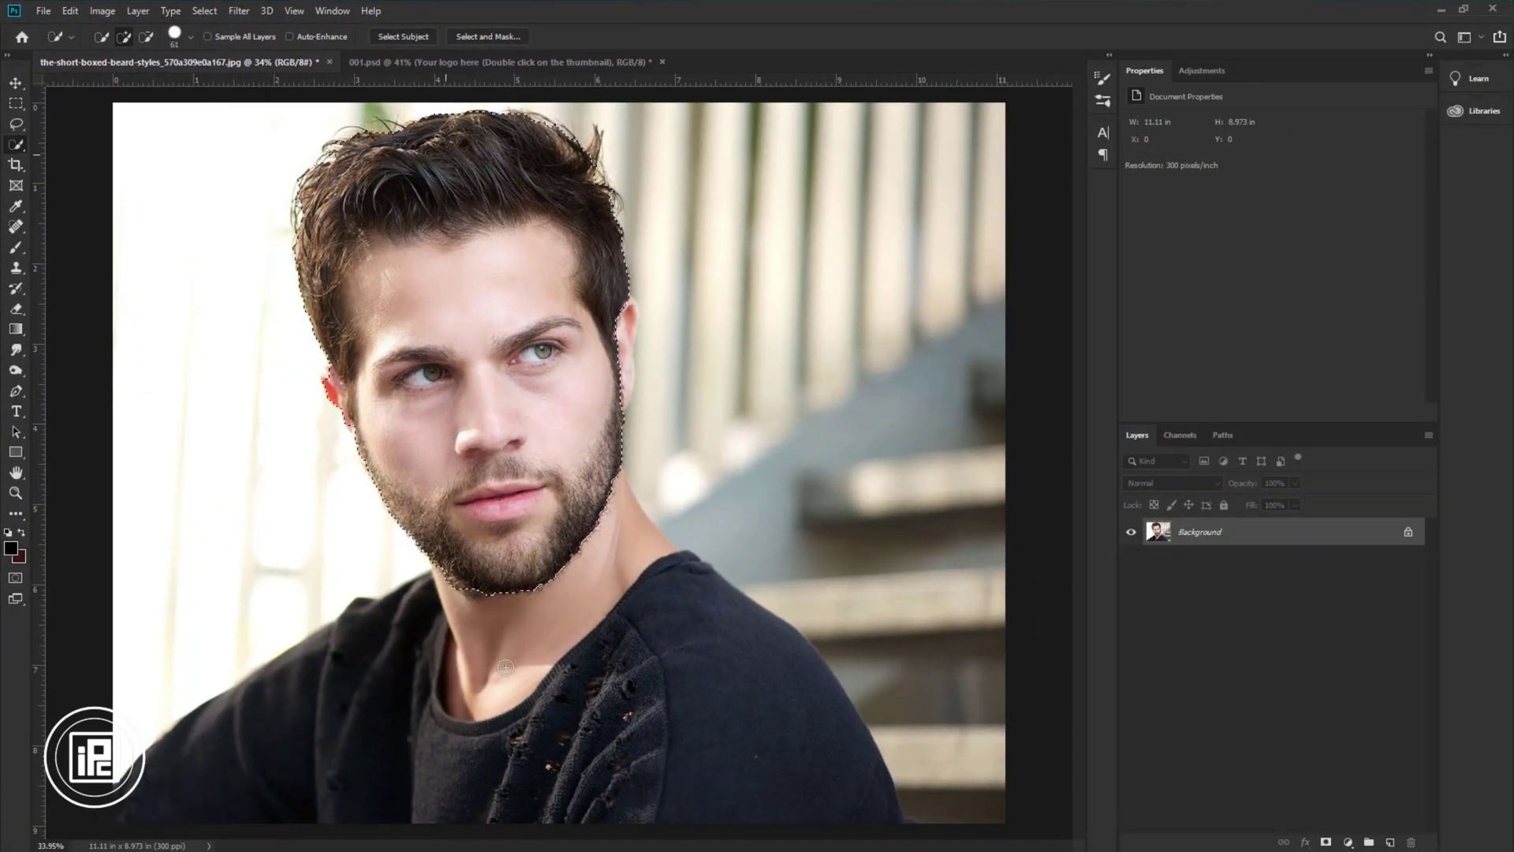
left_click(448, 629)
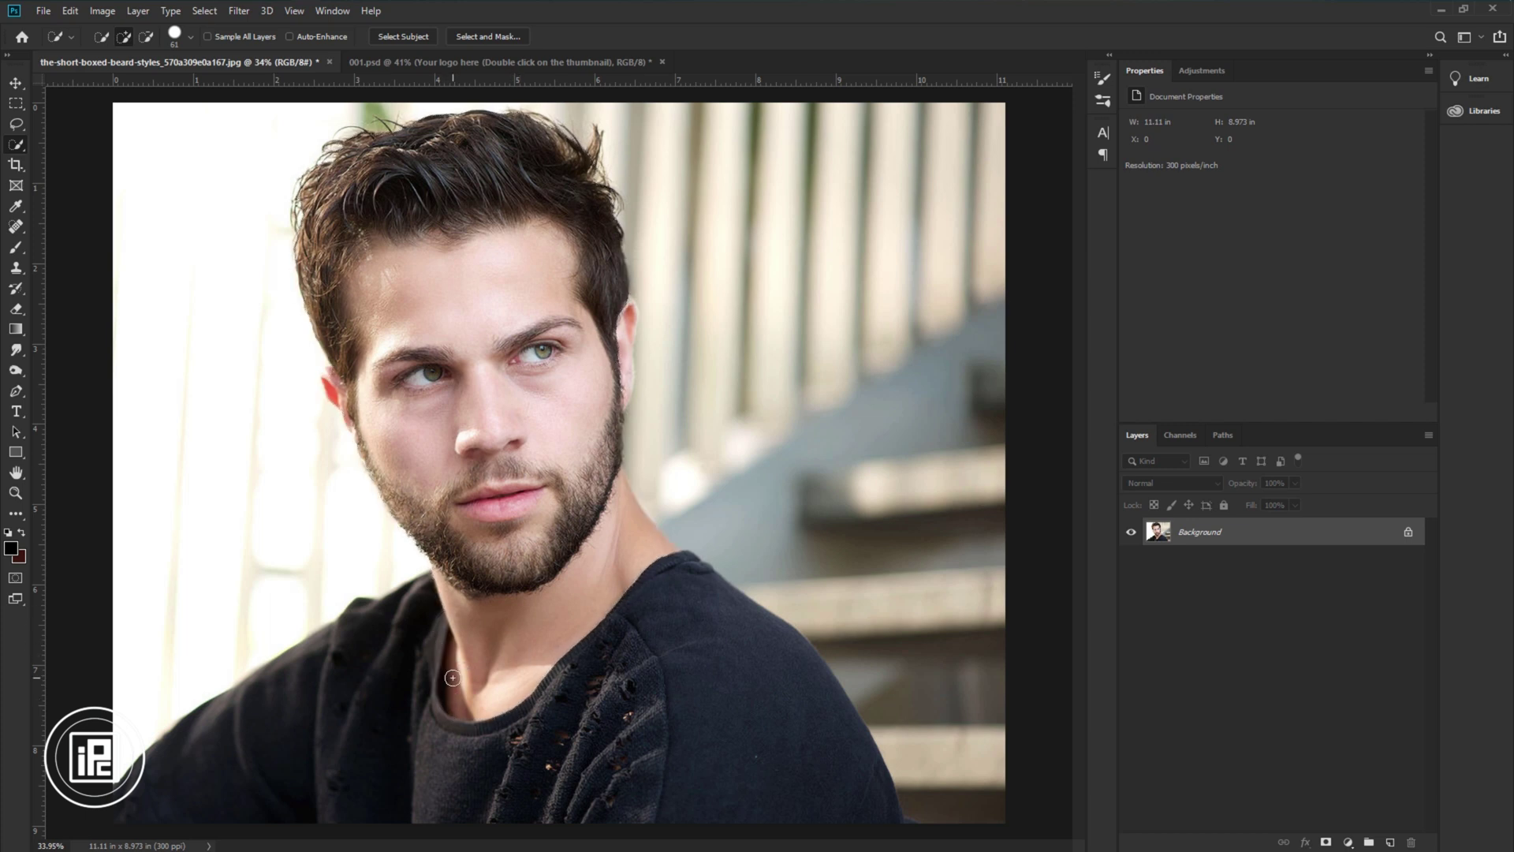
left_click(615, 381)
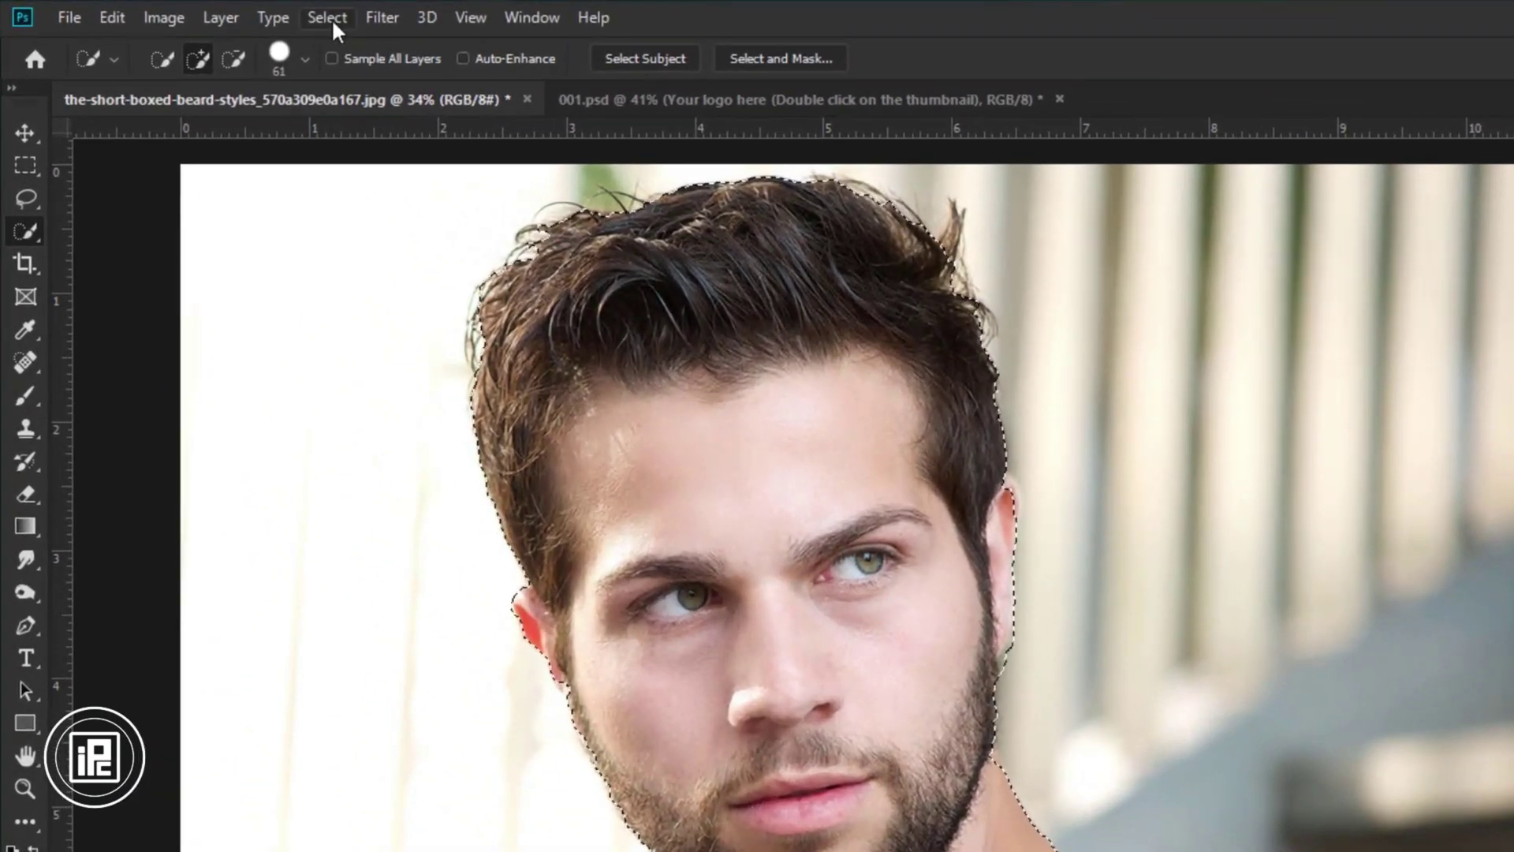
left_click(331, 18)
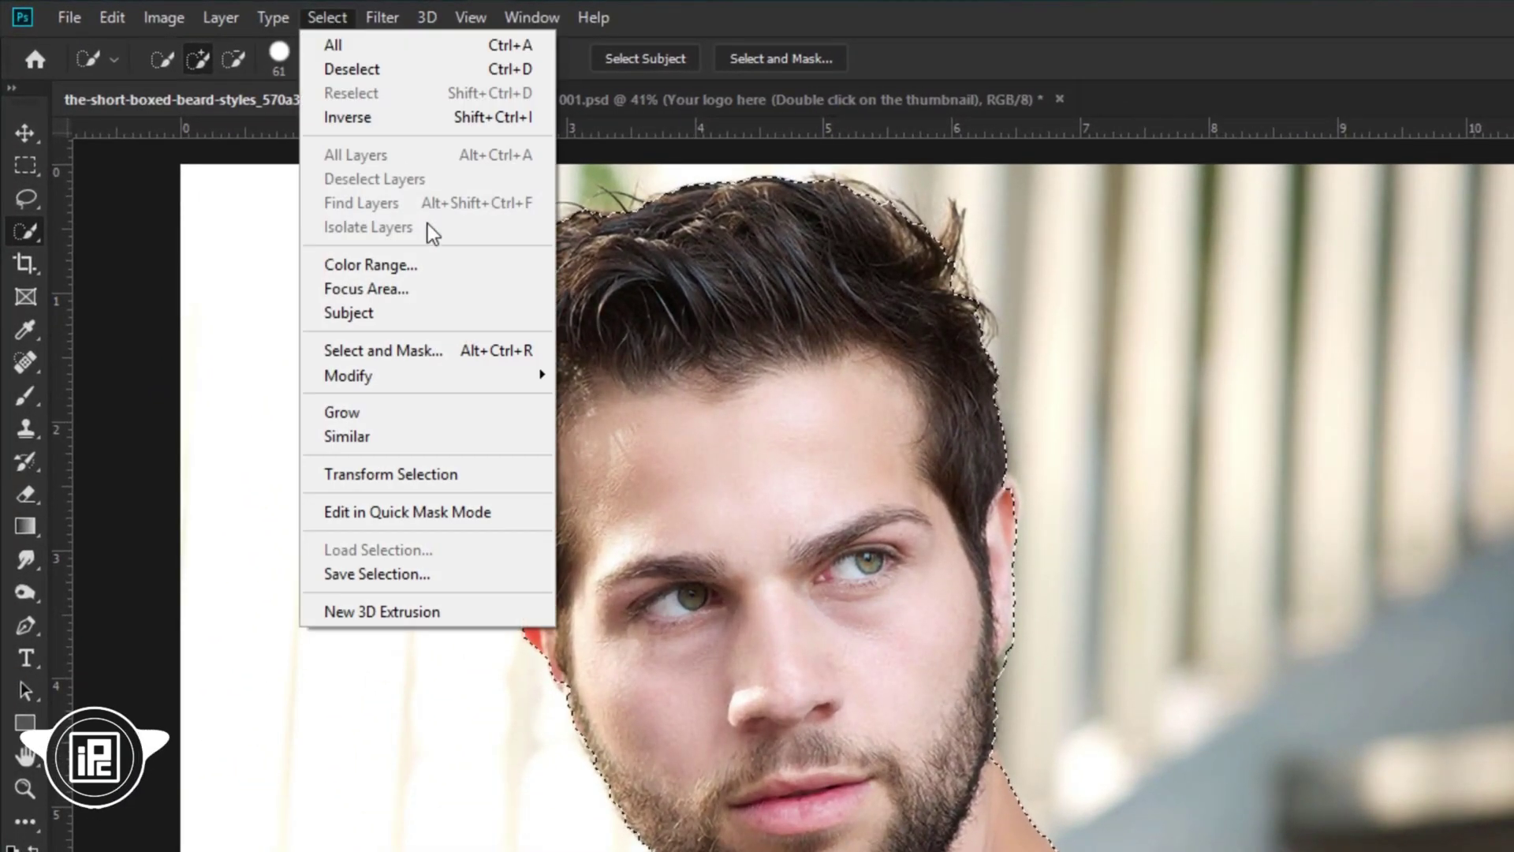
Step: In Select and Mask, refine the edge along the top hair and left jawline
left_click(470, 353, "shift")
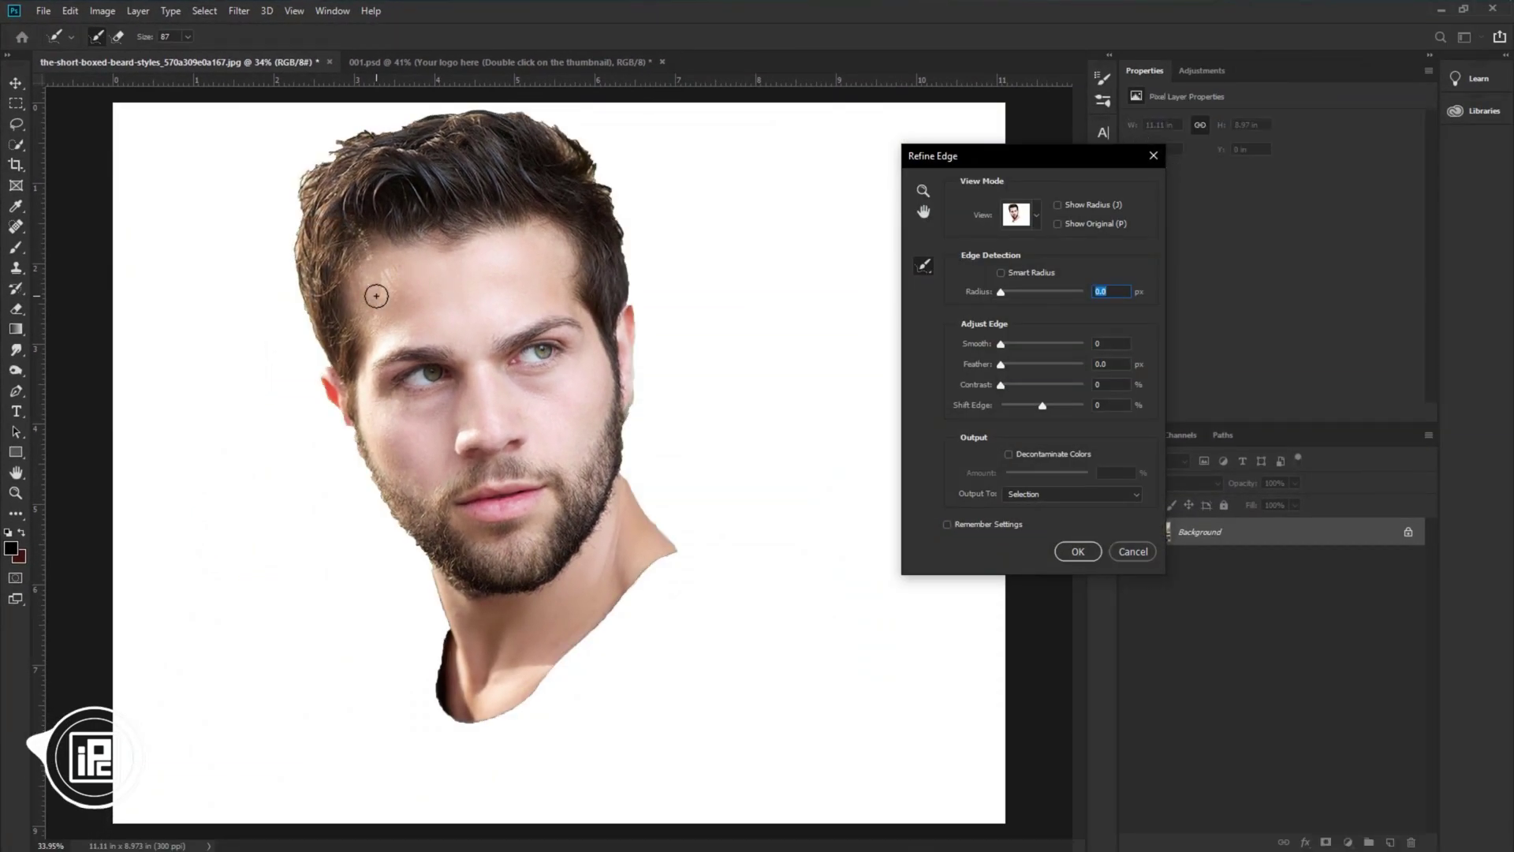
mouse_move(288, 194)
left_mouse_down()
mouse_move(315, 142)
mouse_move(477, 116)
mouse_move(394, 112)
mouse_move(527, 113)
mouse_move(618, 184)
mouse_move(608, 164)
mouse_move(644, 334)
left_mouse_up()
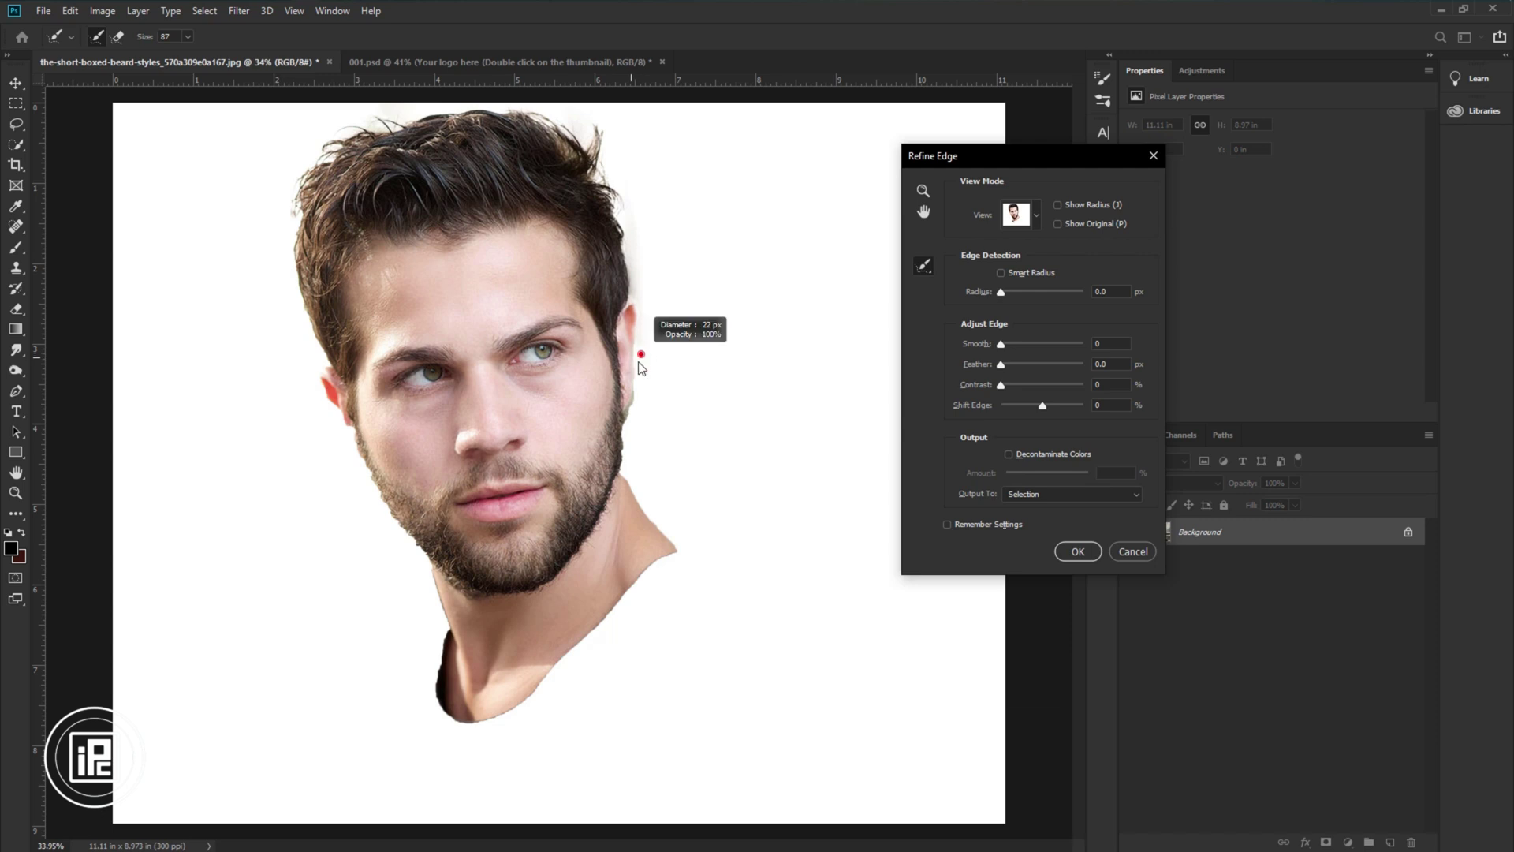
left_click_drag(635, 412, 631, 412)
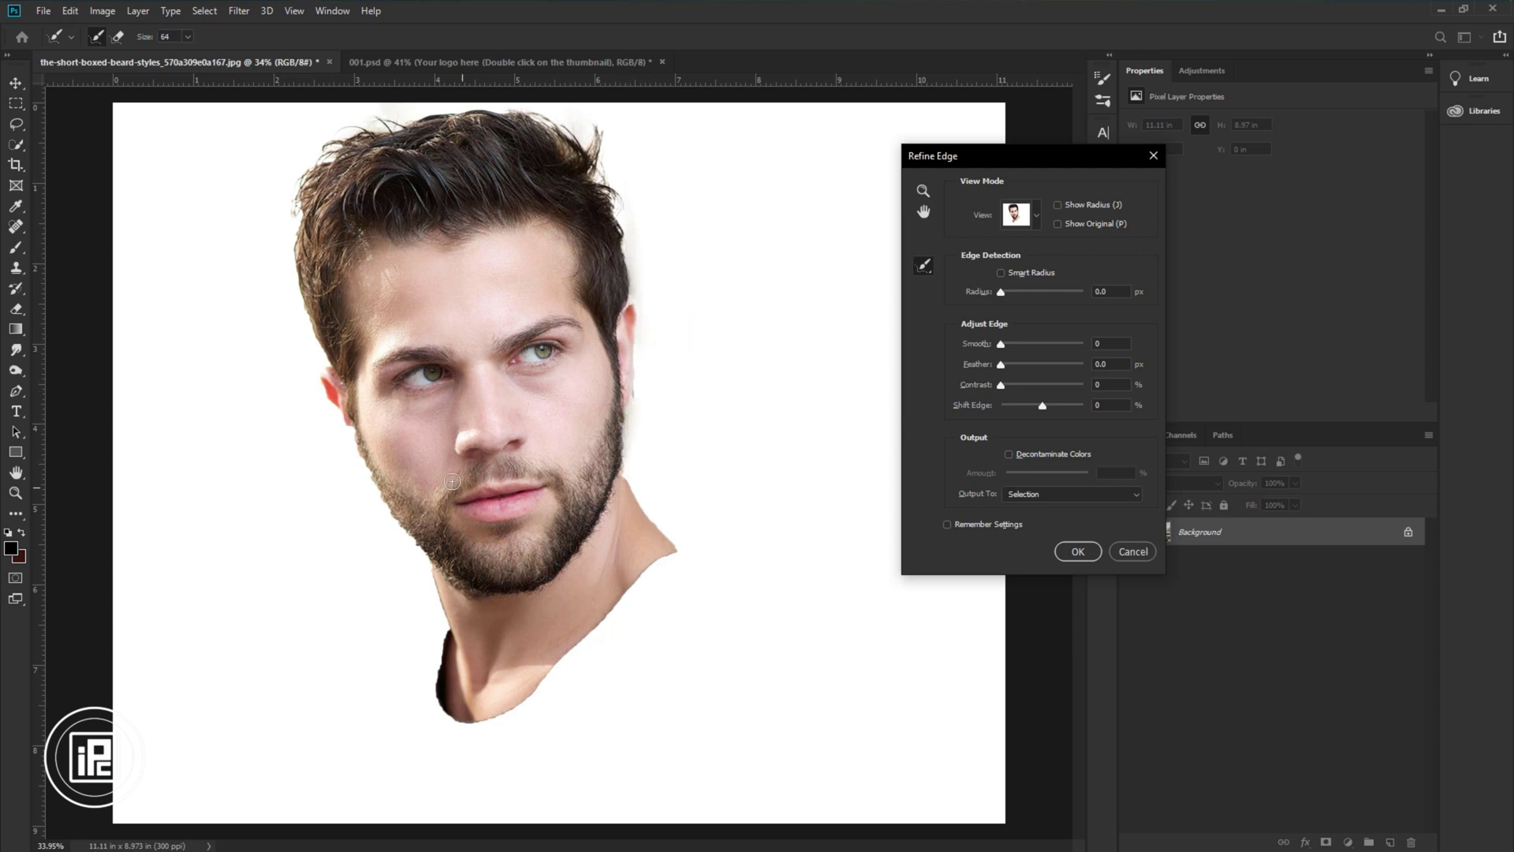
left_click_drag(365, 466, 433, 570)
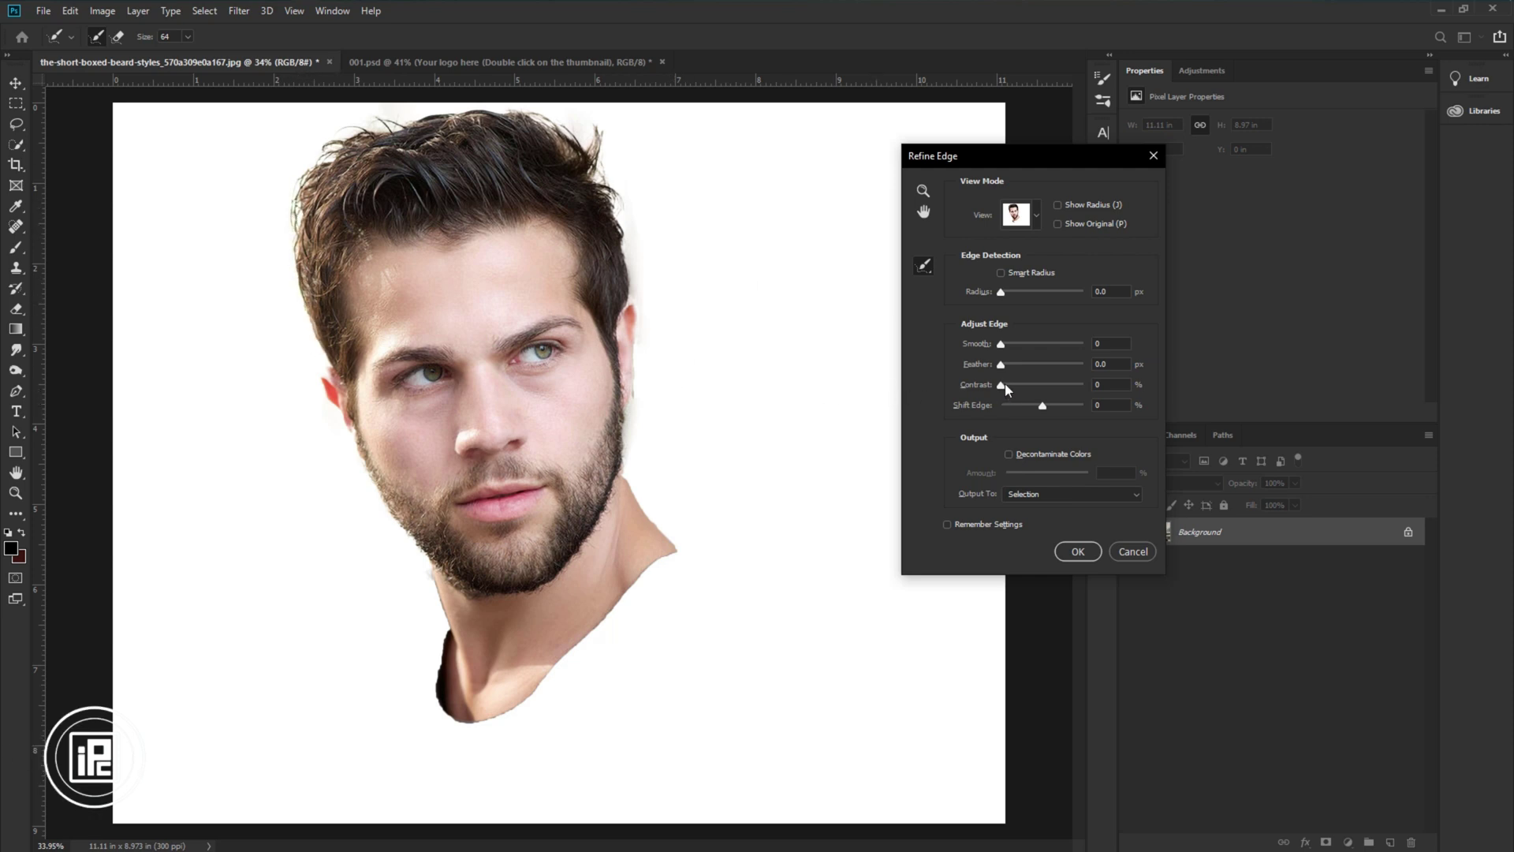
Step: Set contrast 29% and feather 1.8 px, outputting to a new layer with mask
left_click_drag(1002, 385, 1027, 389)
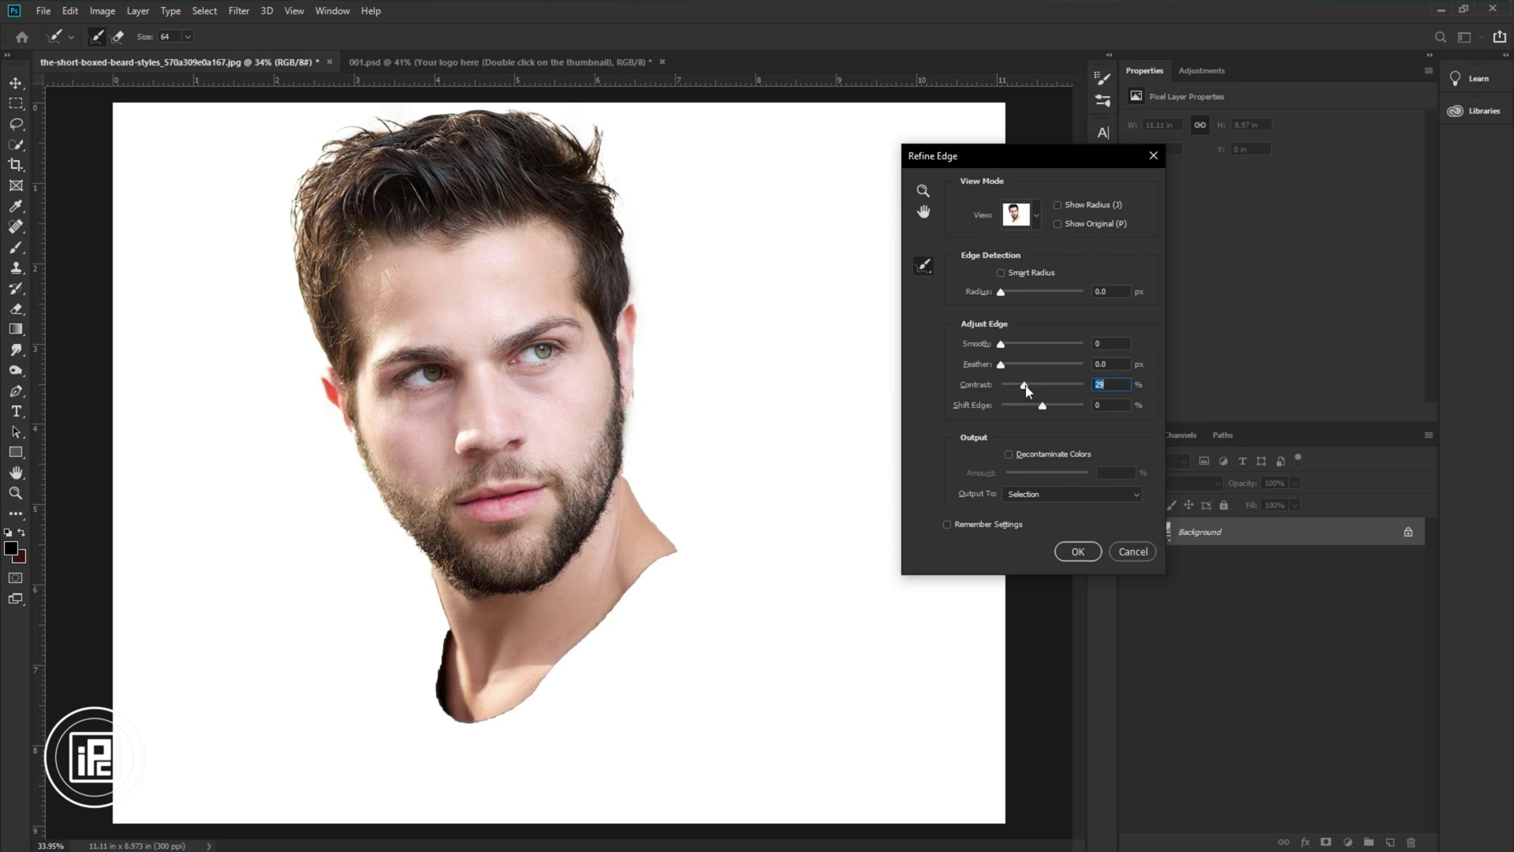
left_click_drag(1001, 365, 1014, 370)
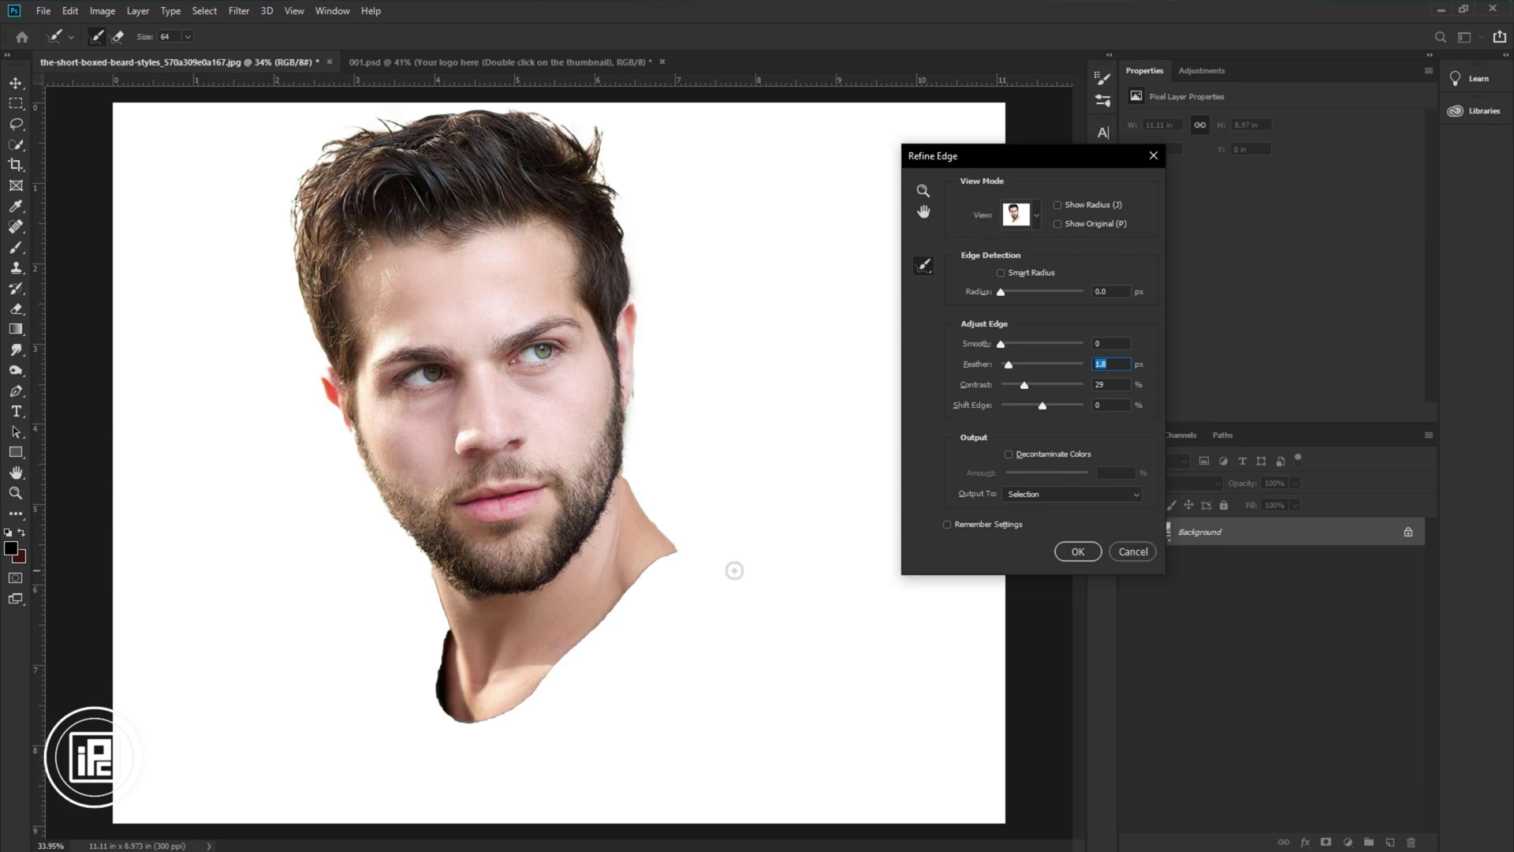
left_click(1048, 495)
left_click(1052, 543)
left_click(1077, 552)
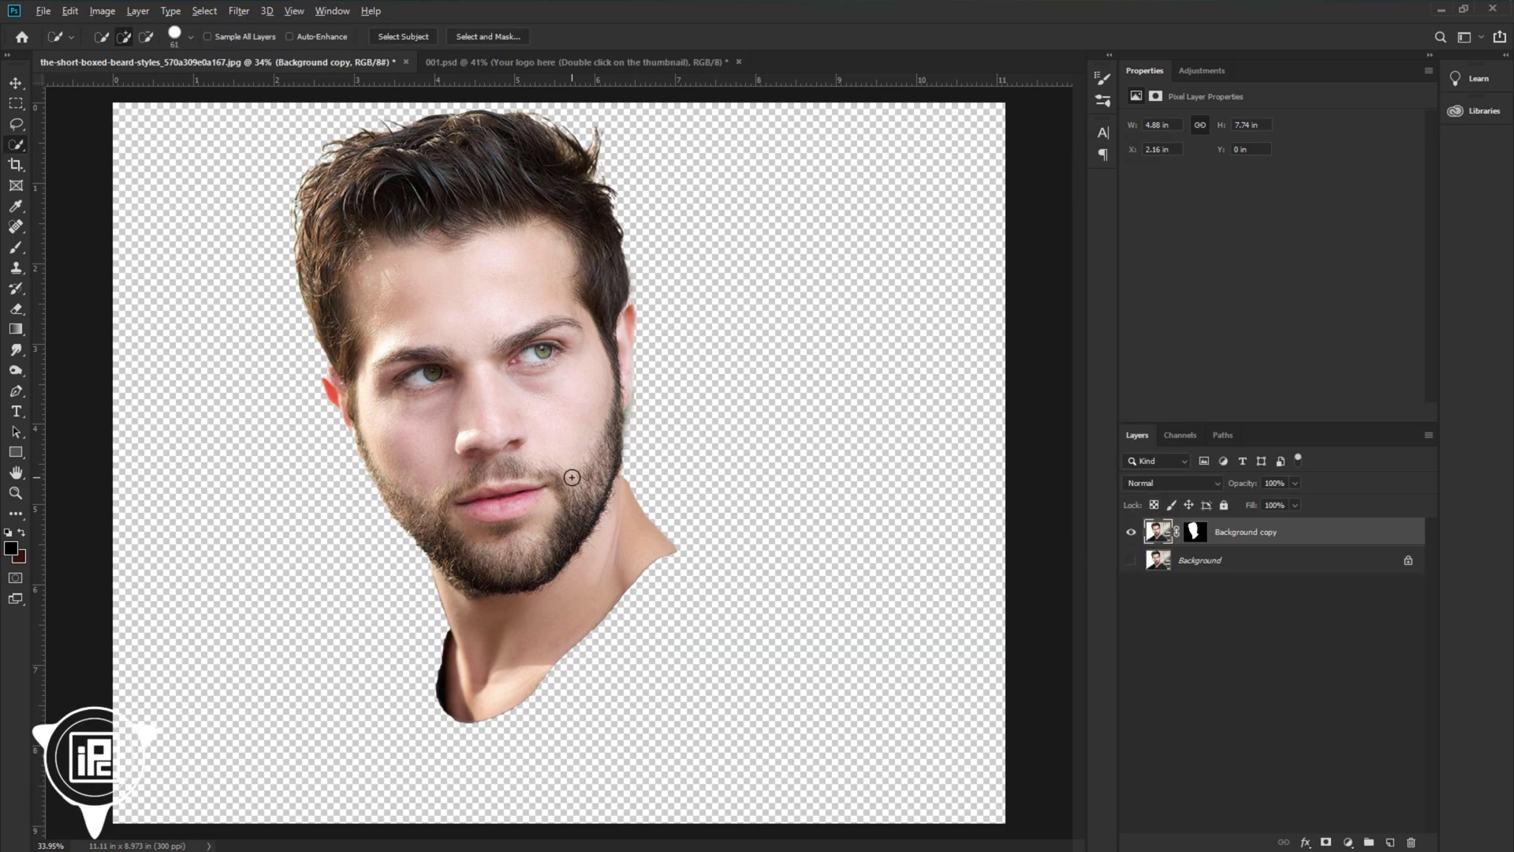
Step: Add a Threshold adjustment layer at level 135 above the cut-out portrait
scroll(572, 477, "down", 1)
scroll(572, 478, "up", 1)
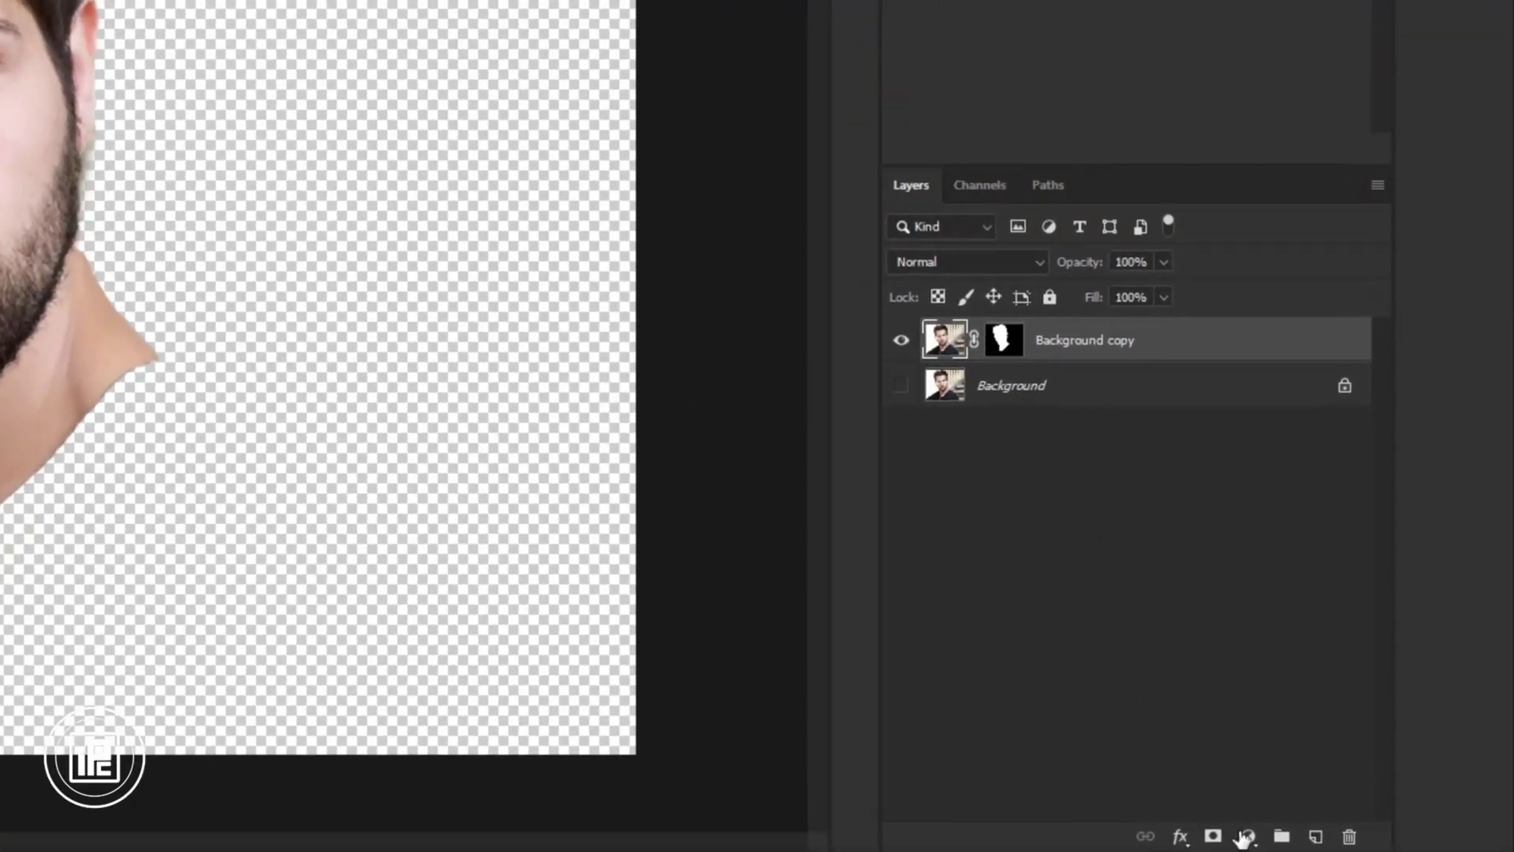
left_click(1248, 836)
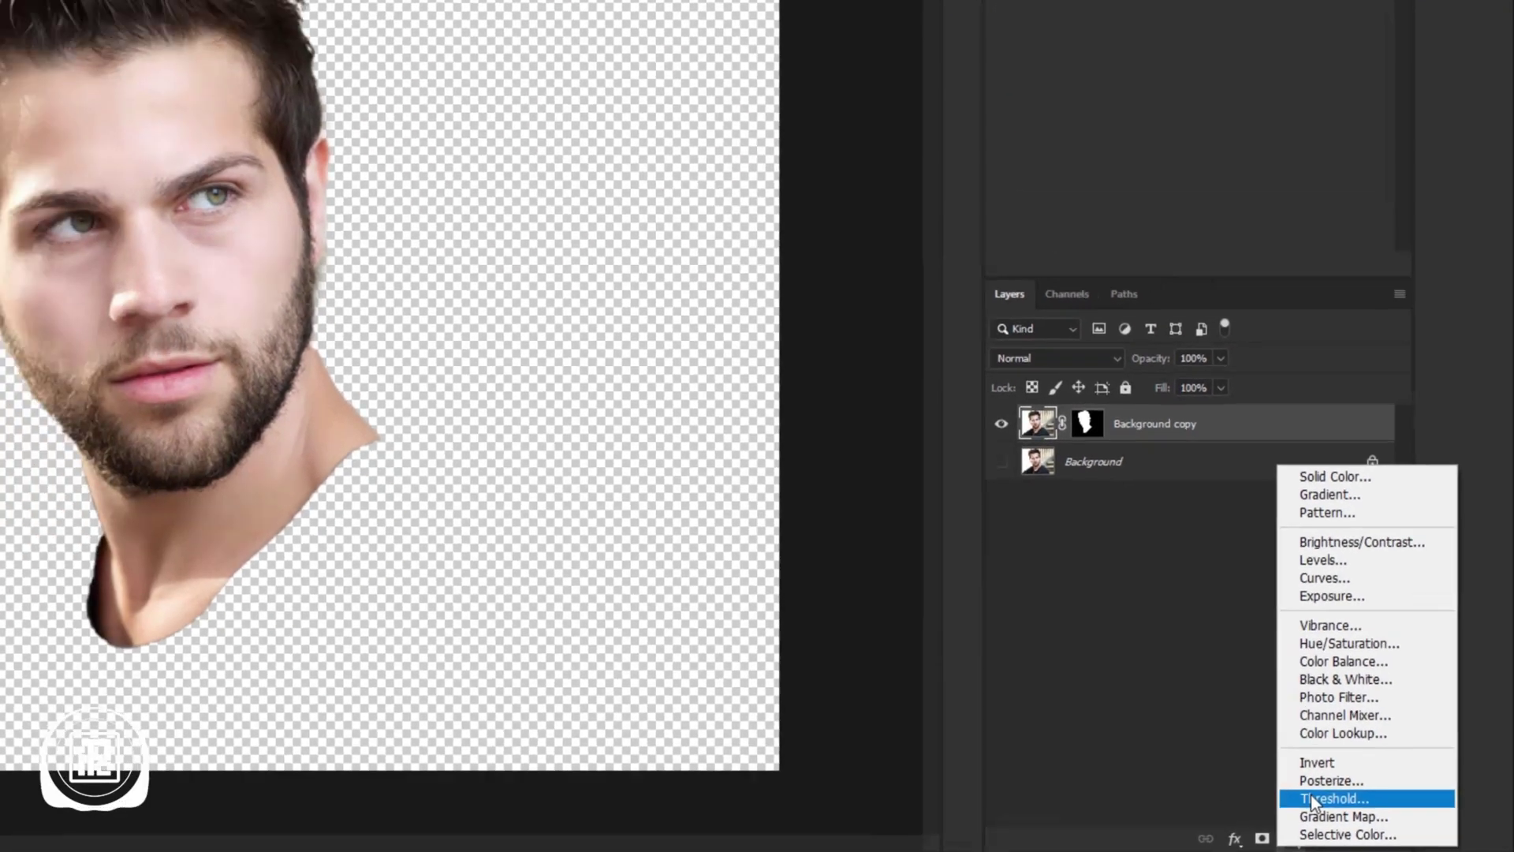
left_click(1311, 799)
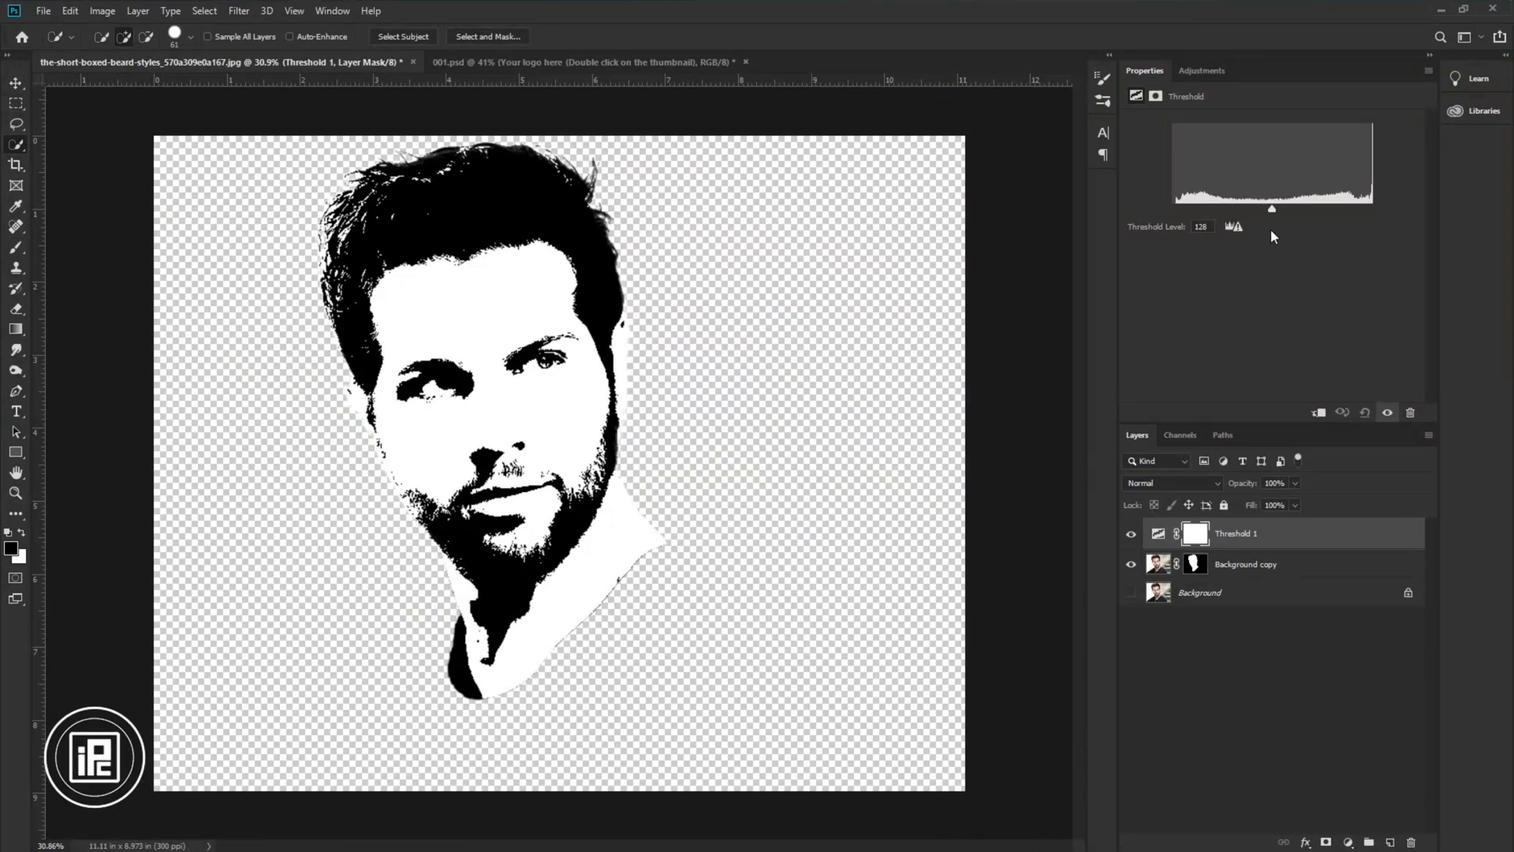
left_click_drag(1273, 213, 1277, 213)
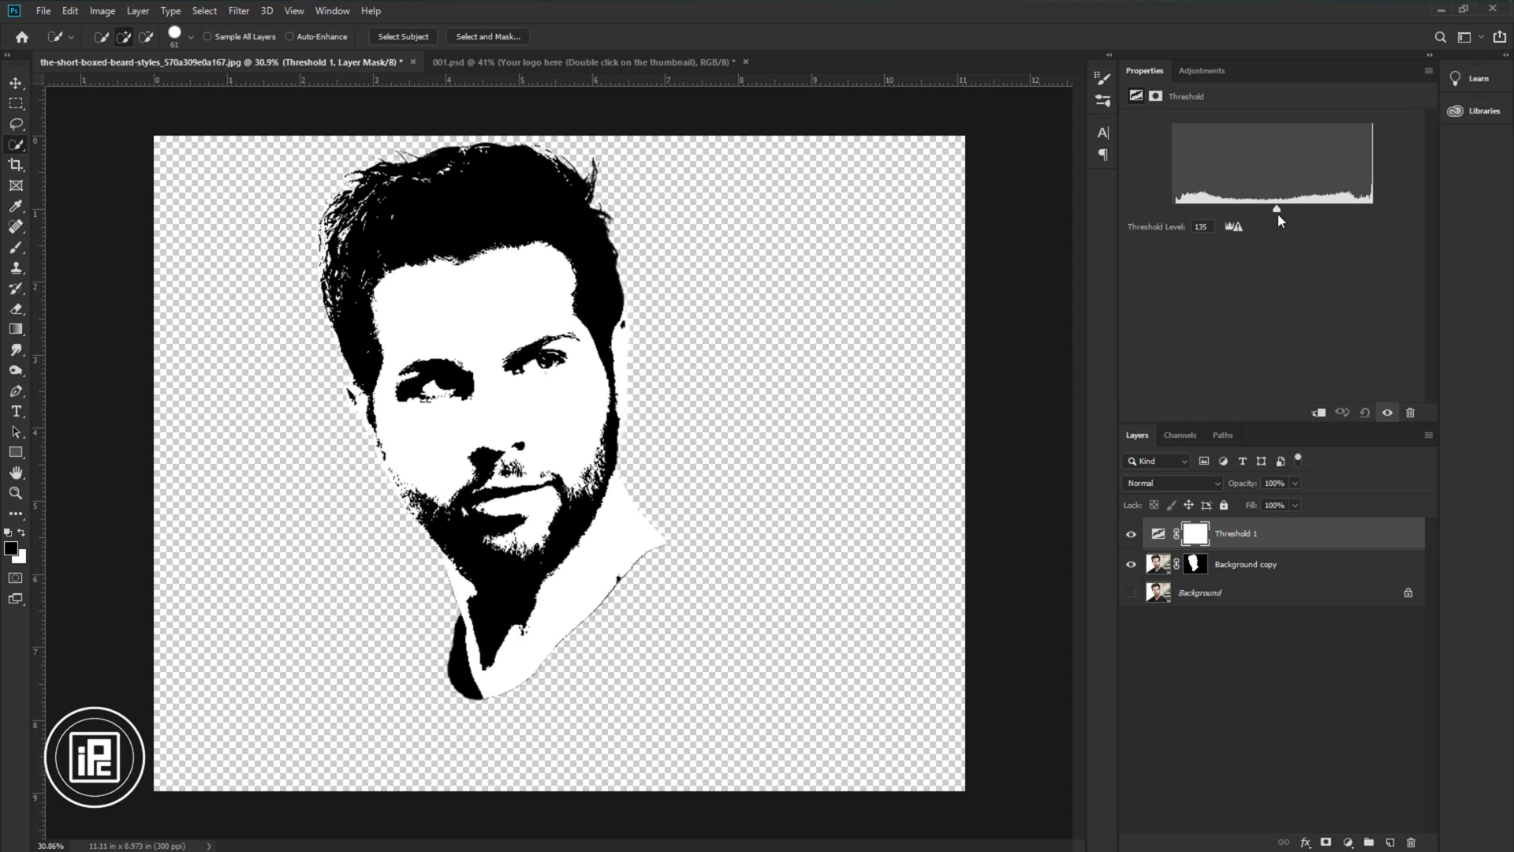
Step: Add a Levels 1 adjustment above the Background copy, adjusting midtones and input points
left_click(1235, 583)
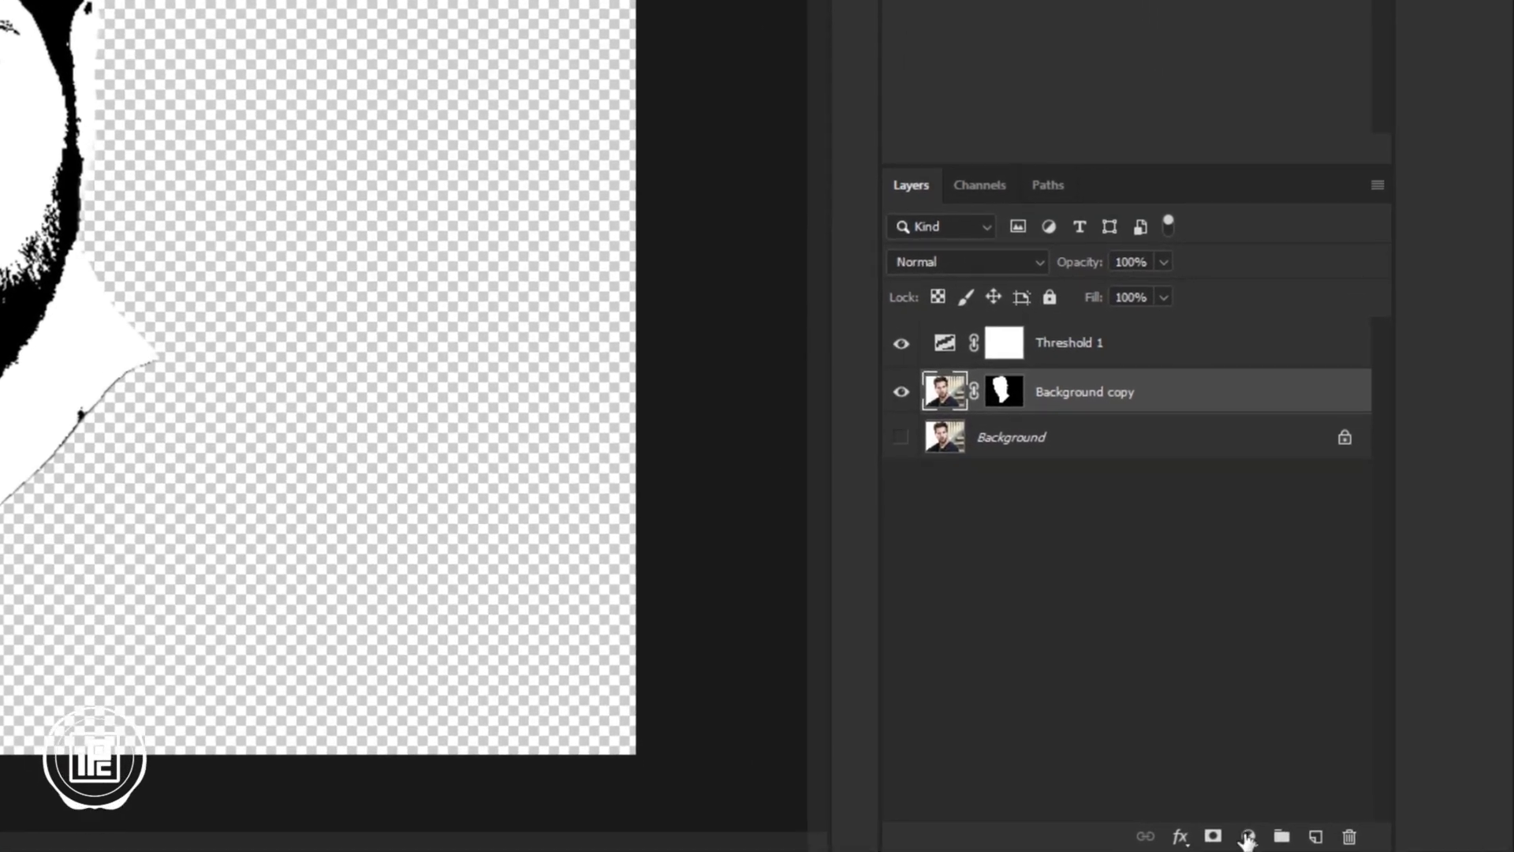
left_click(1348, 842)
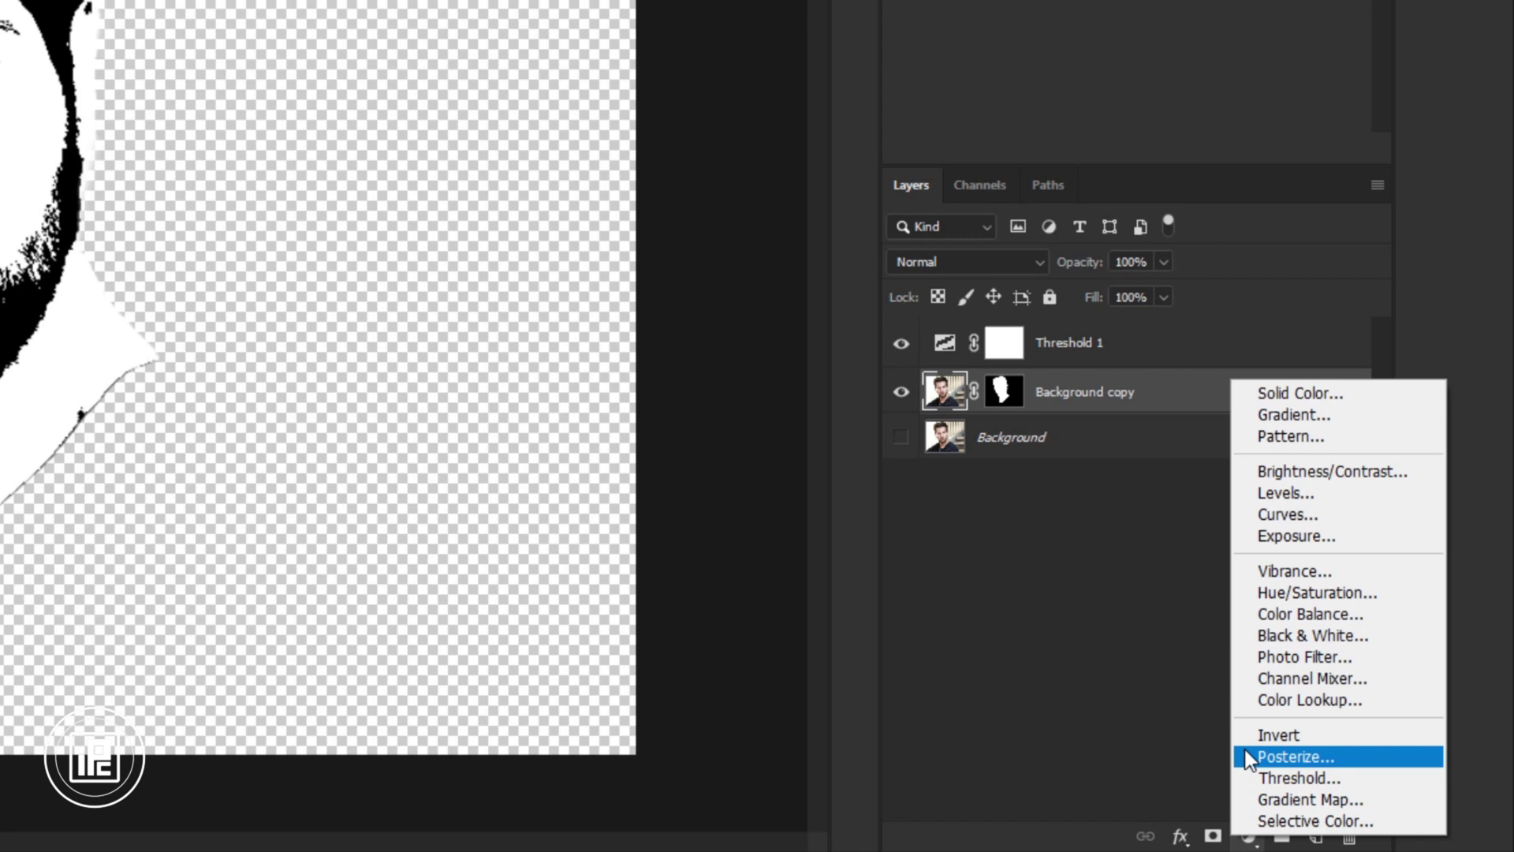
left_click(1255, 494)
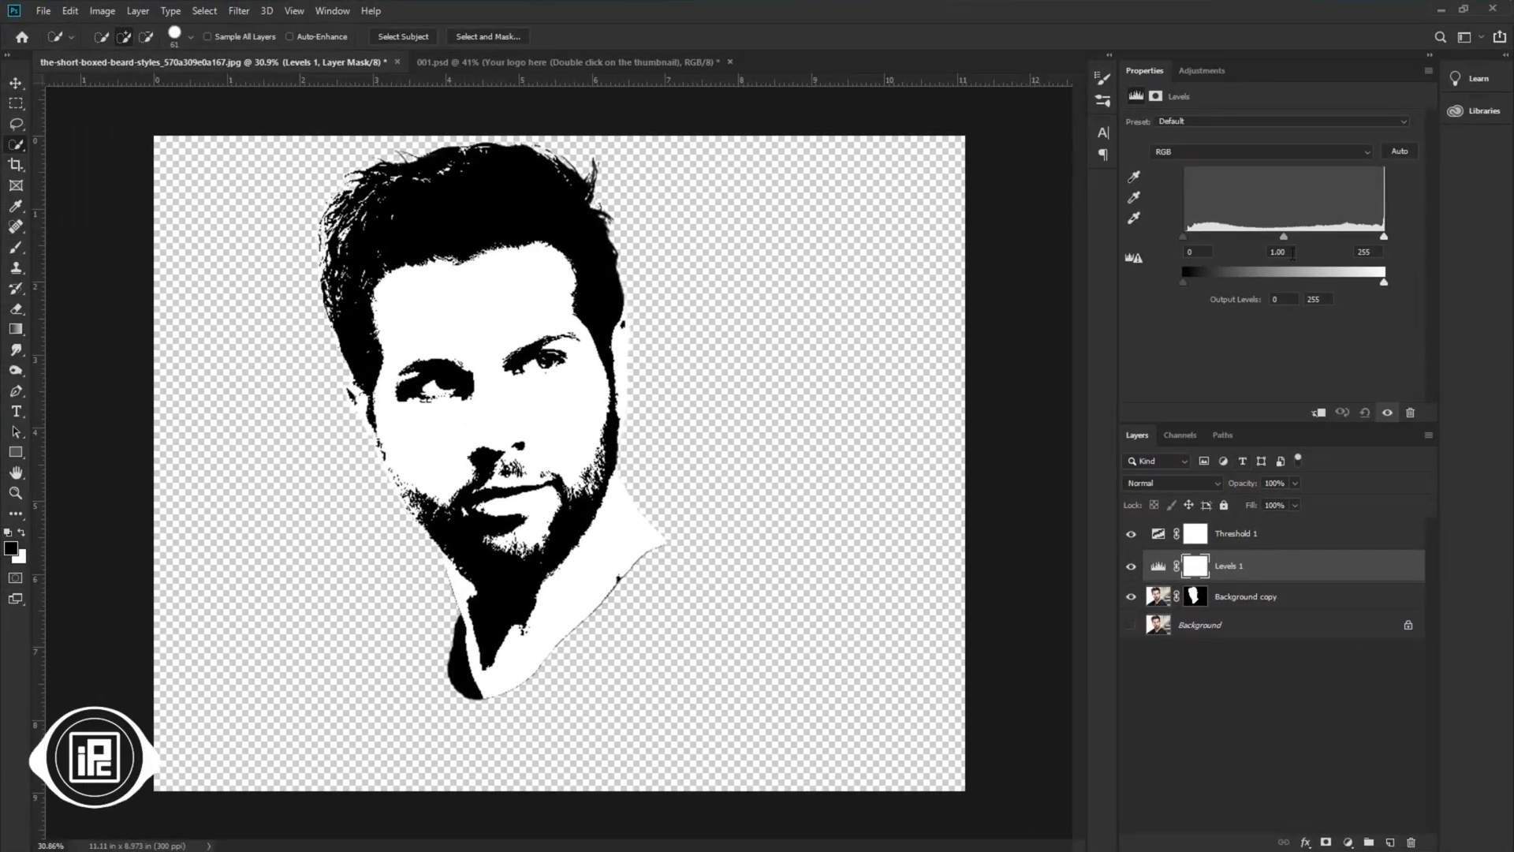
left_click_drag(1285, 236, 1194, 236)
left_click_drag(1384, 236, 1373, 238)
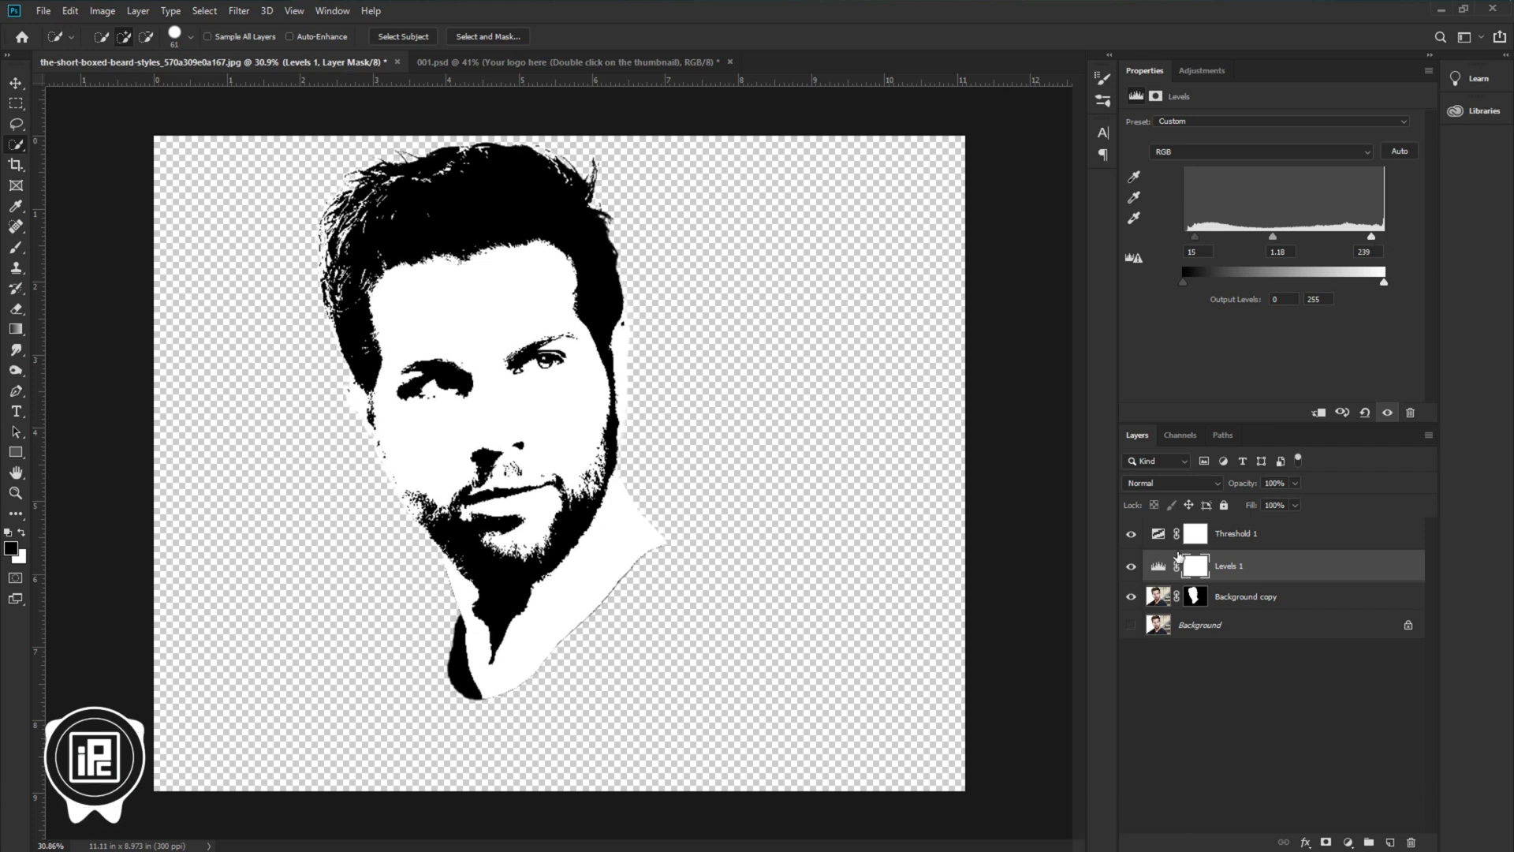
Step: Raise the Threshold 1 level to 144 to darken the stencil
left_click(1161, 534)
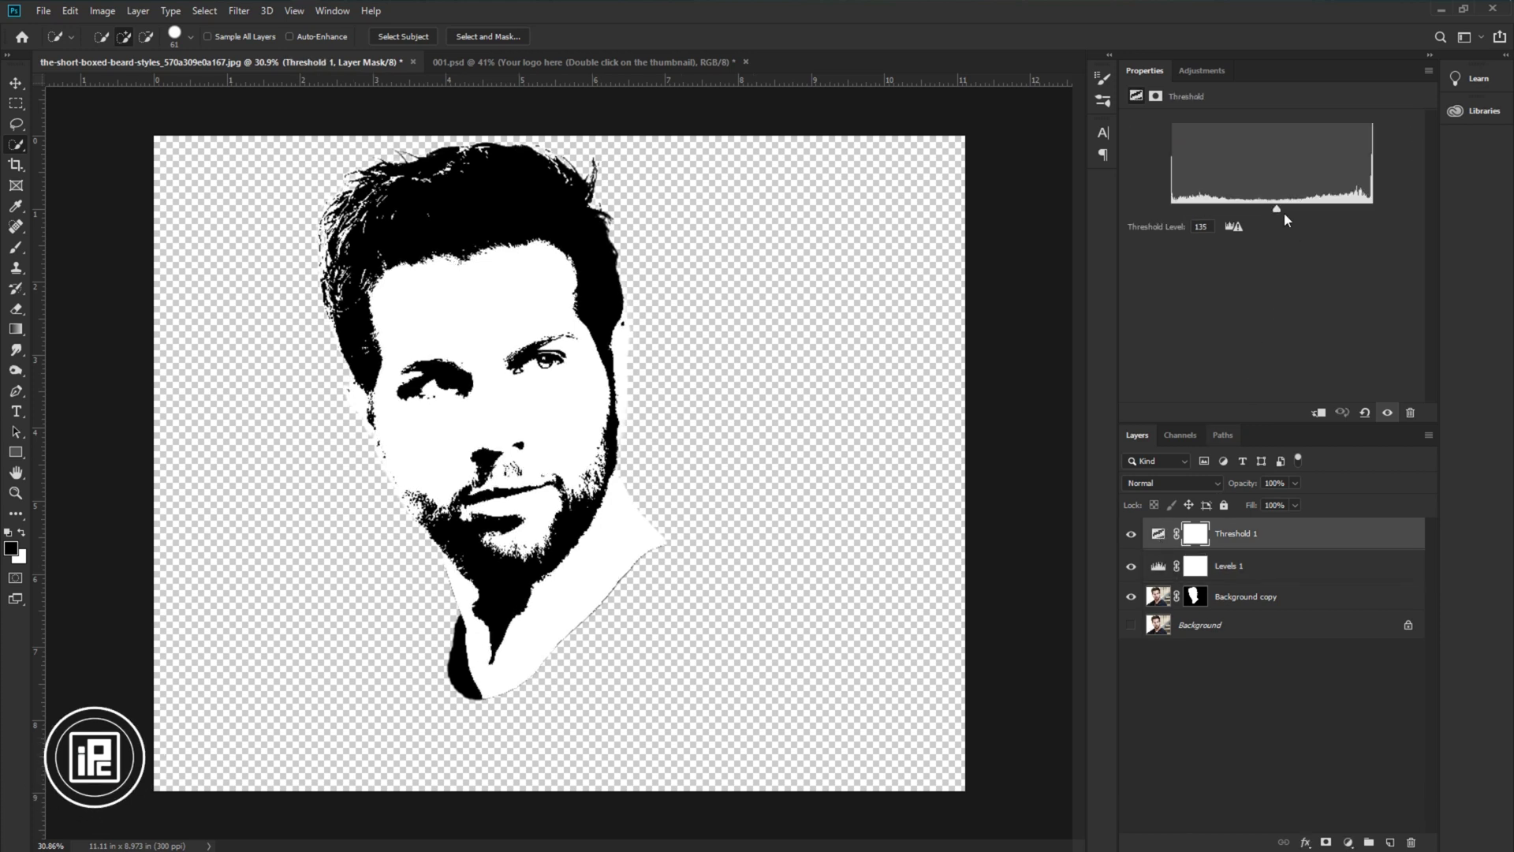
left_click_drag(1279, 213, 1284, 212)
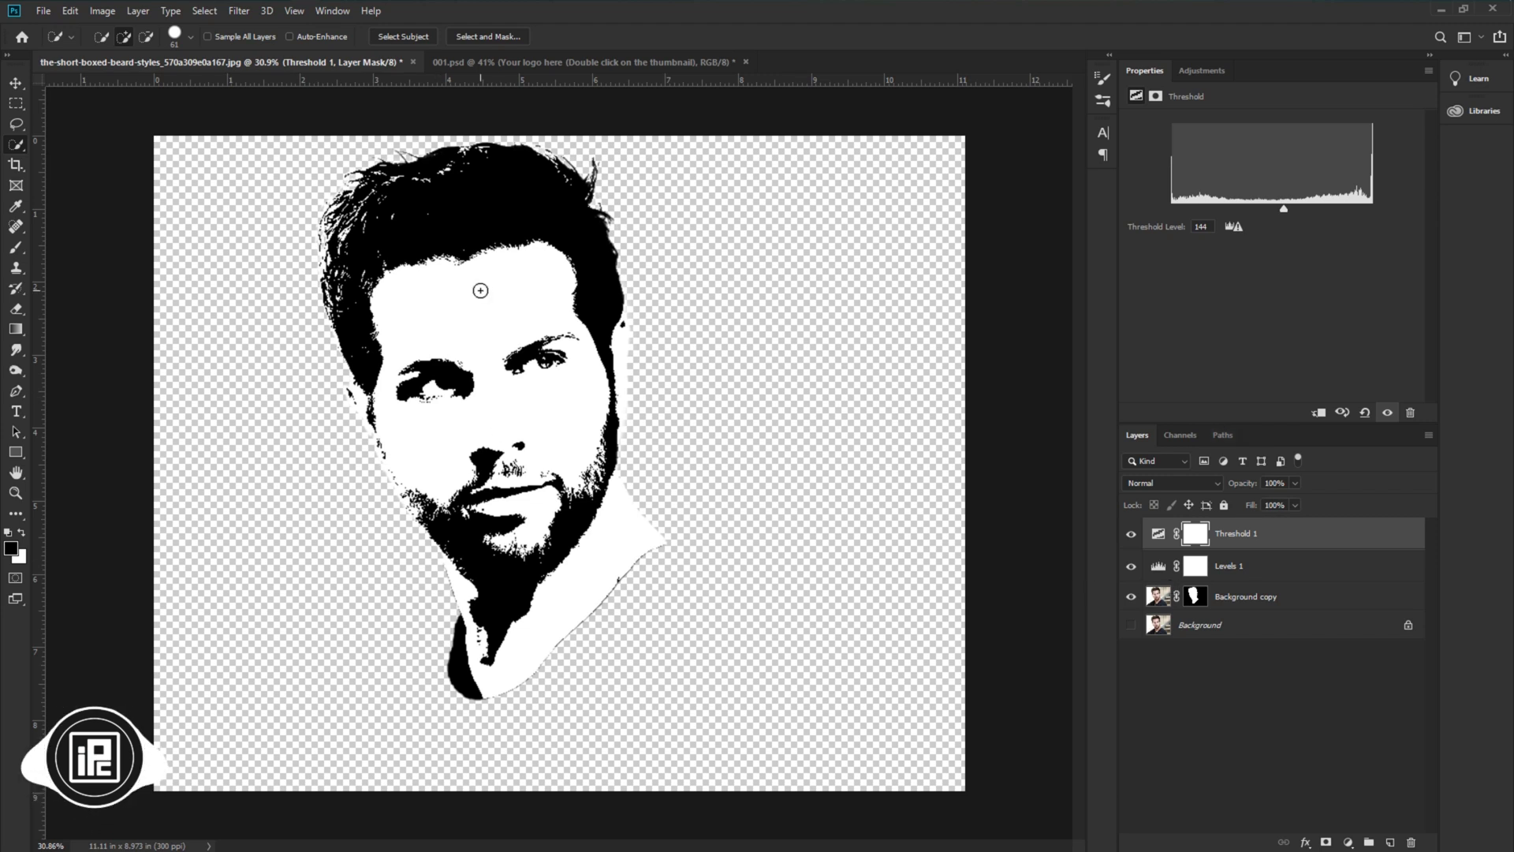
left_click(15, 82)
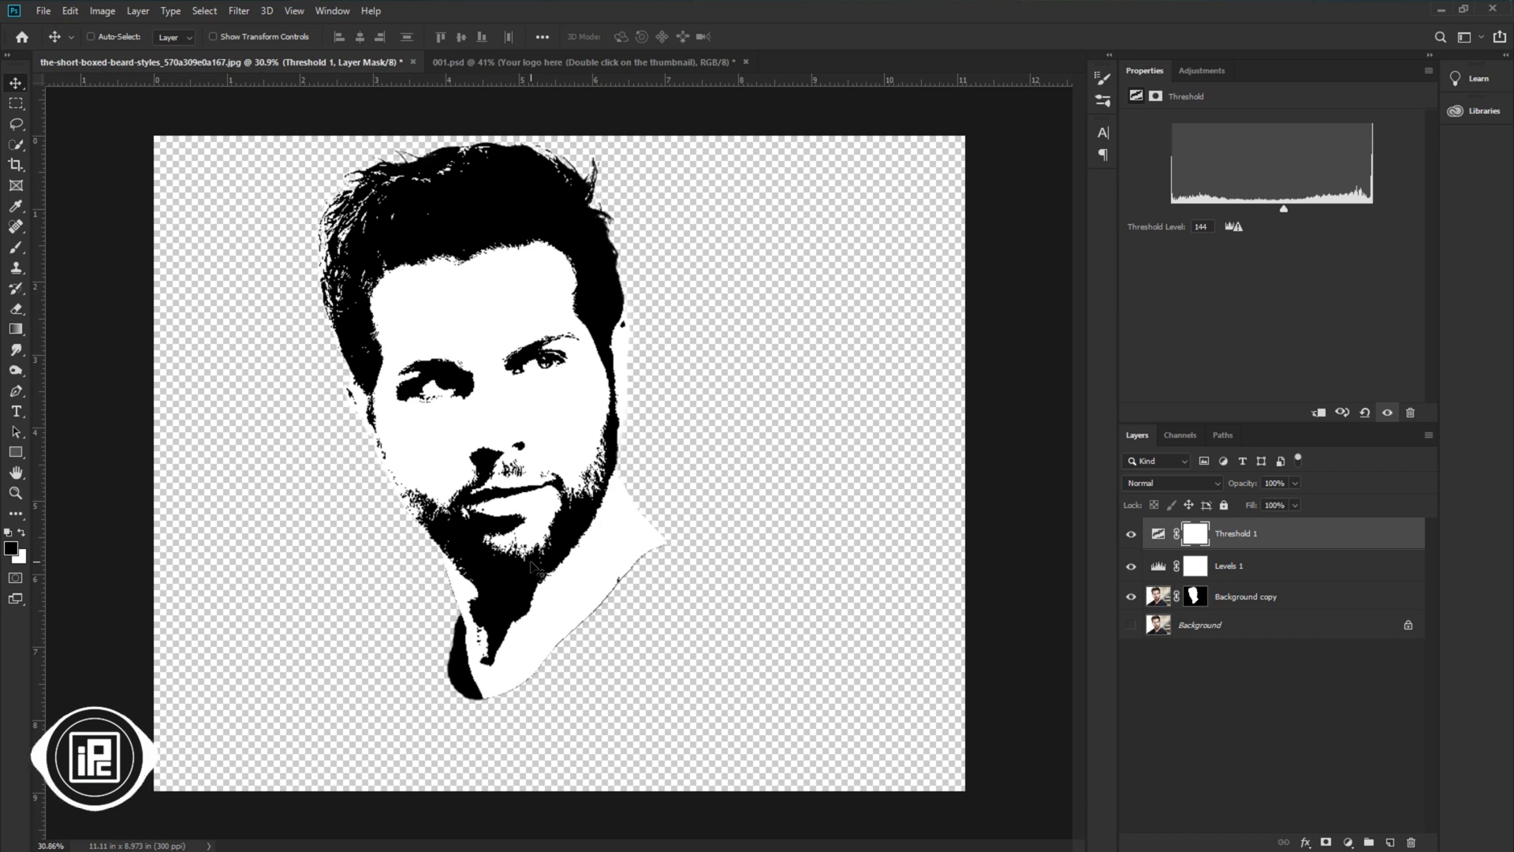
Step: Stamp visible layers into a merged Layer 1, then start a new 1920×1080, 300 ppi document
key("ctrl+shift+alt+e")
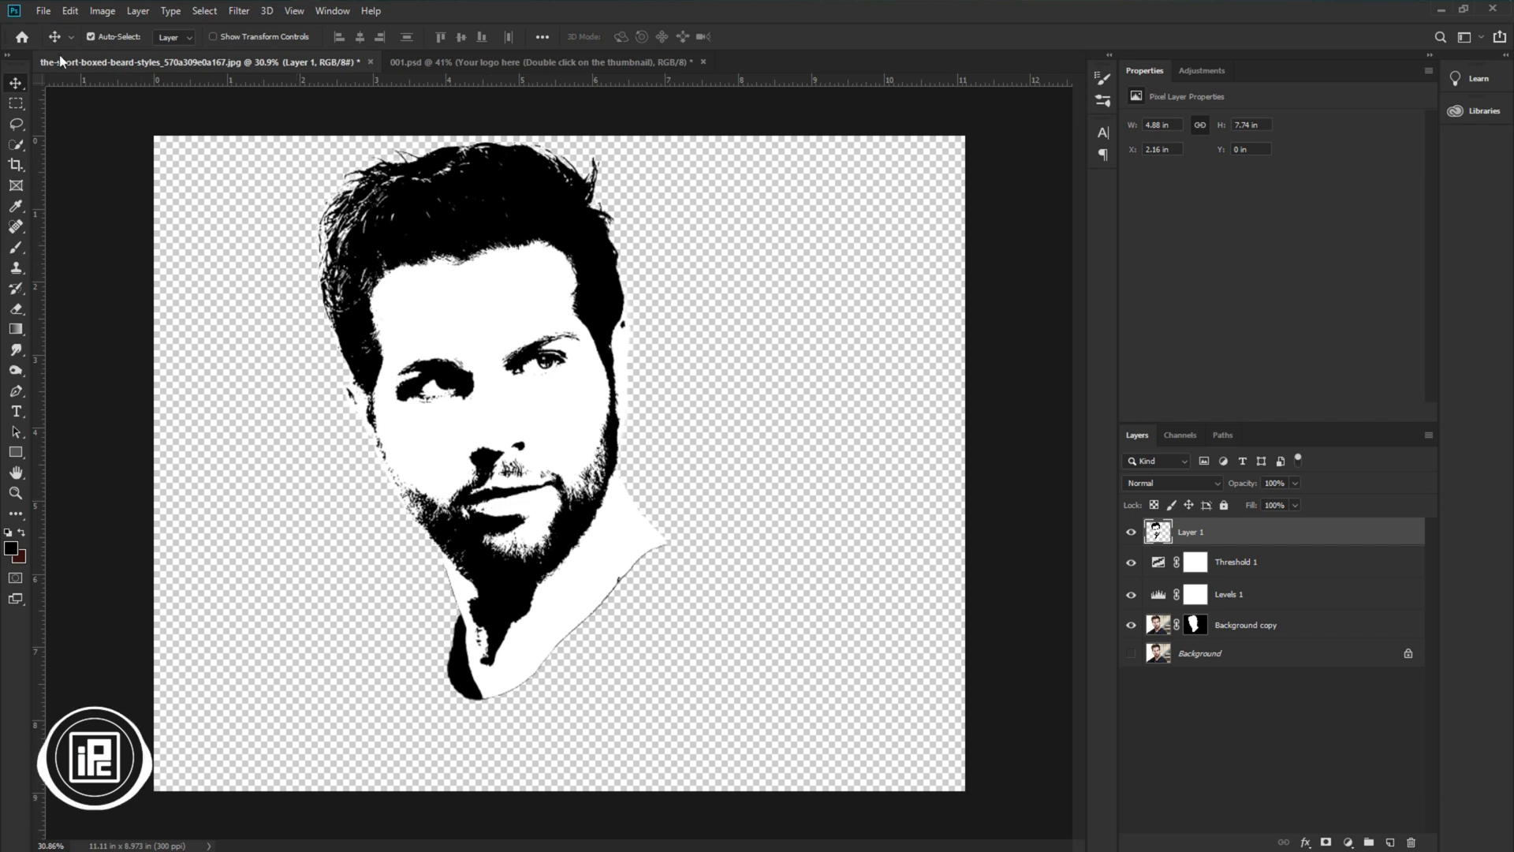
left_click(44, 11)
left_click(60, 29)
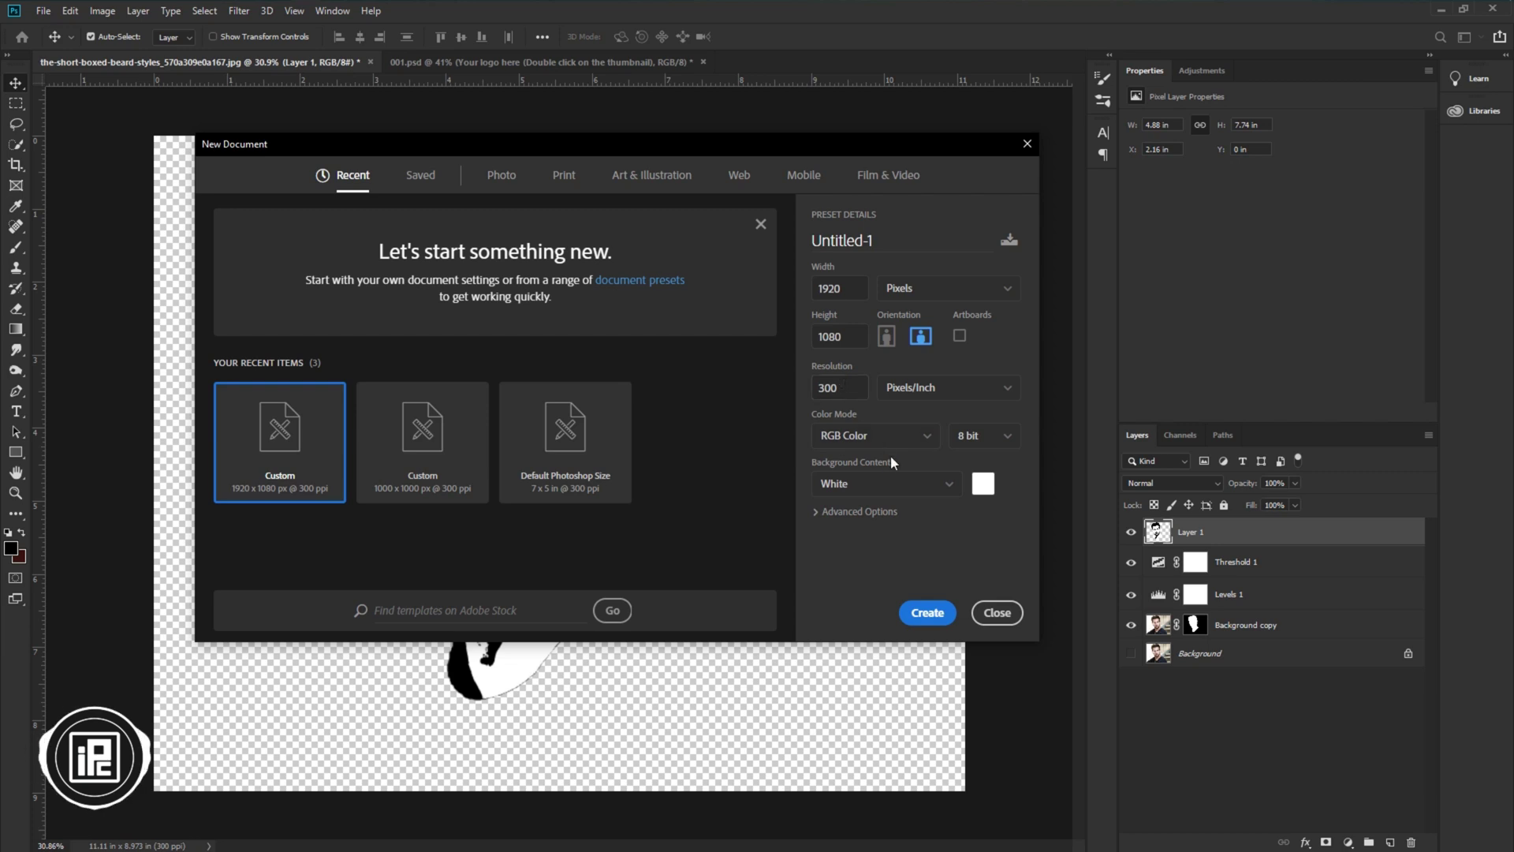
Step: Create the 1920×1080 document and add a reversed radial Gradient Fill layer
left_click(931, 614)
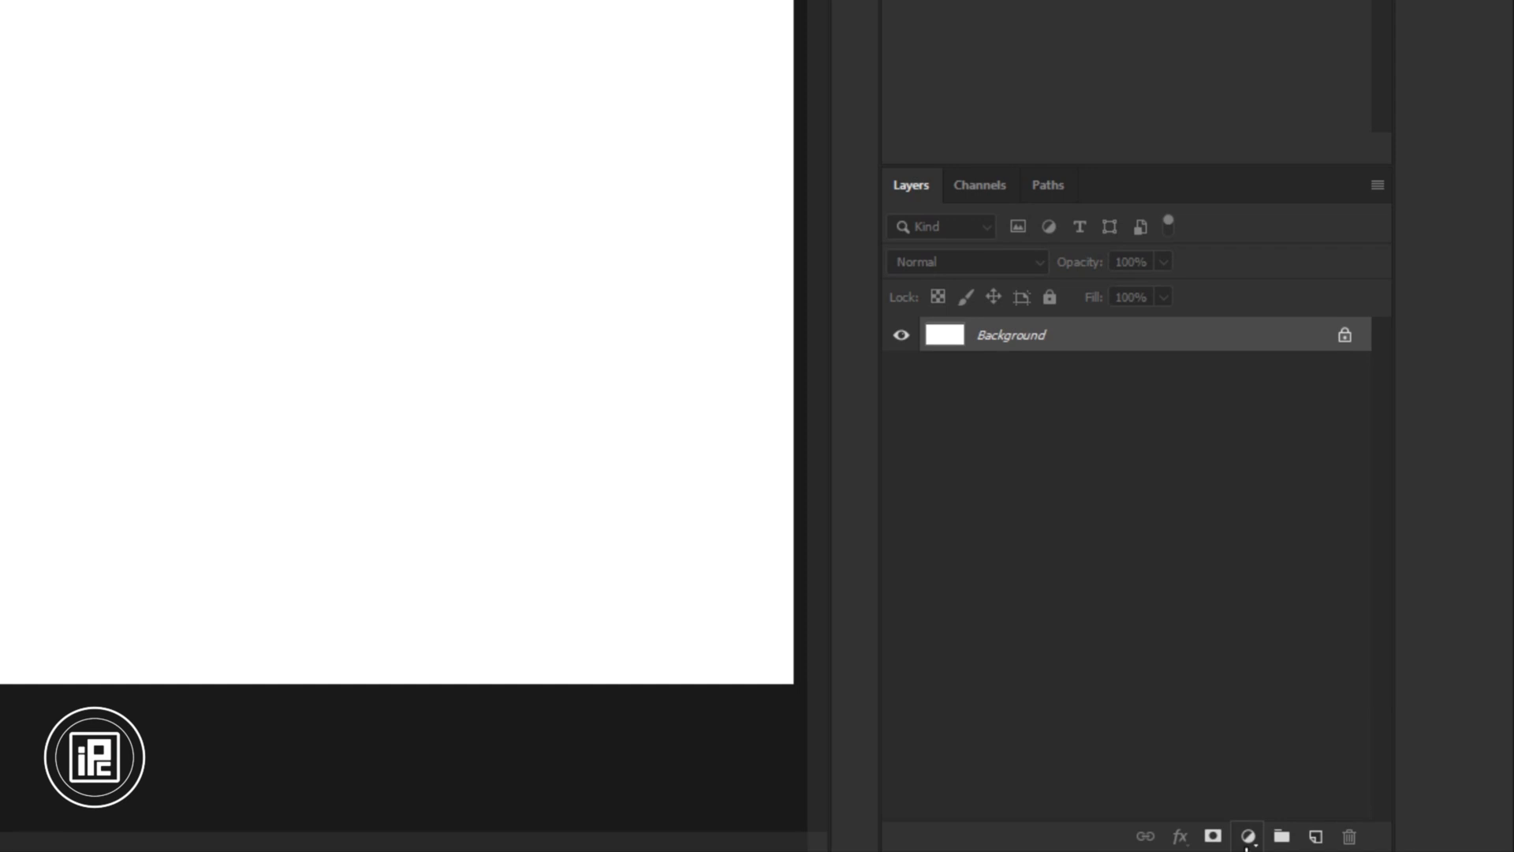
left_click(1247, 837)
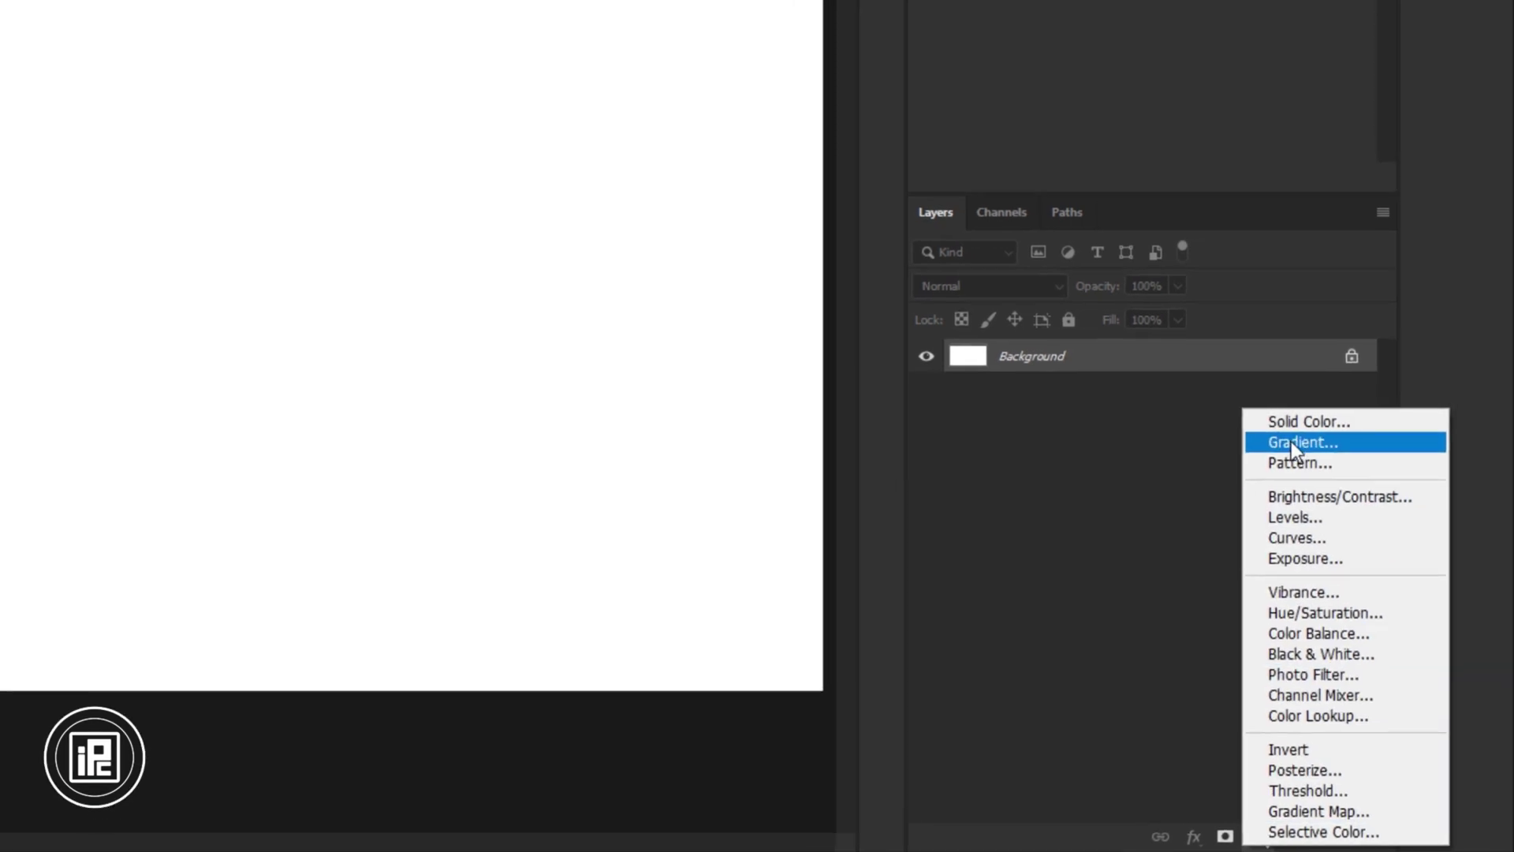
left_click(1289, 438)
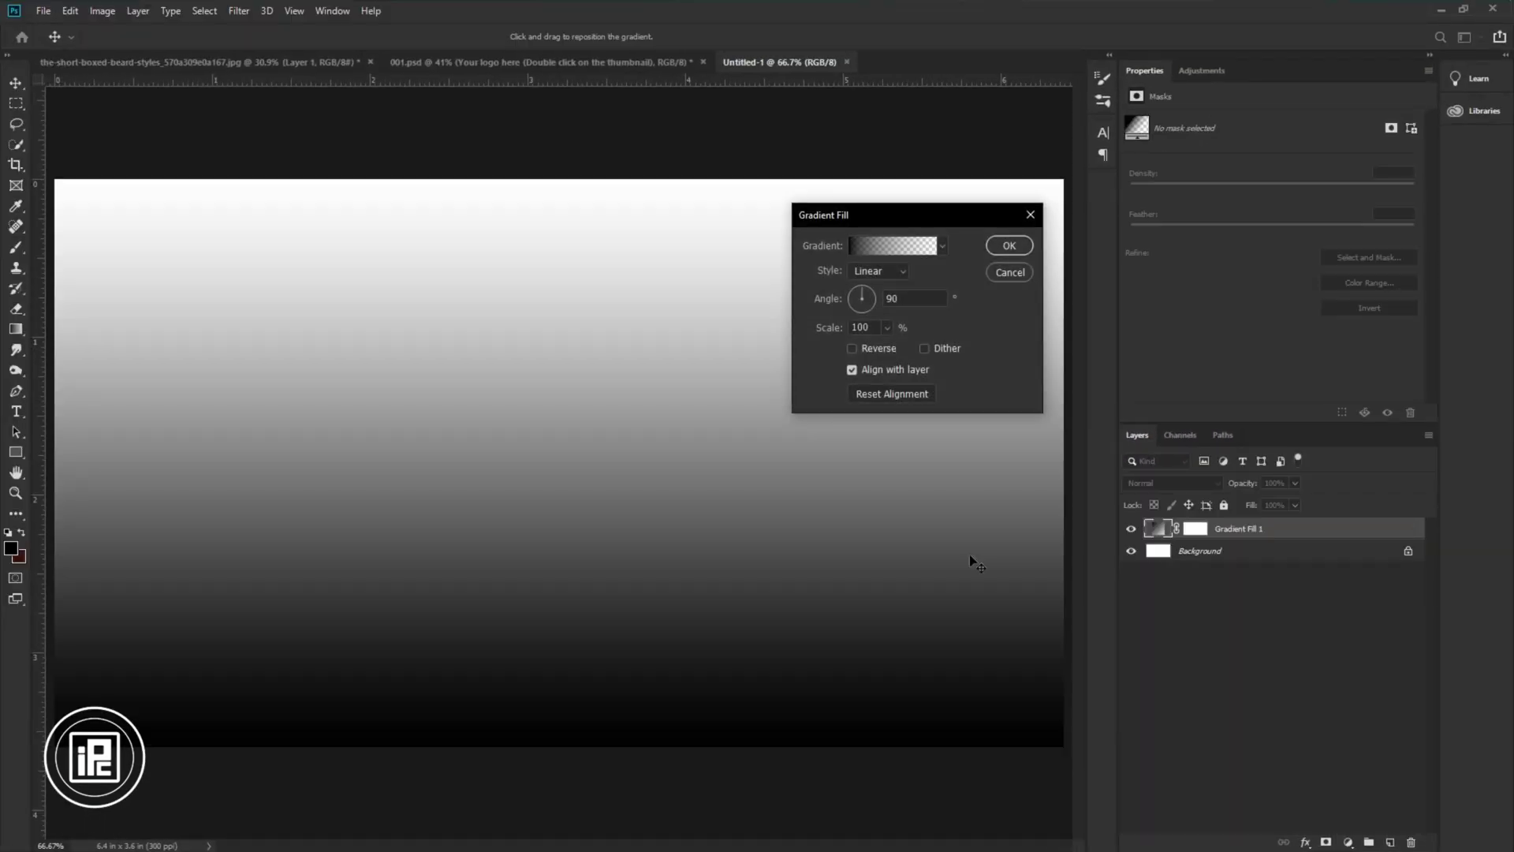
left_click(878, 276)
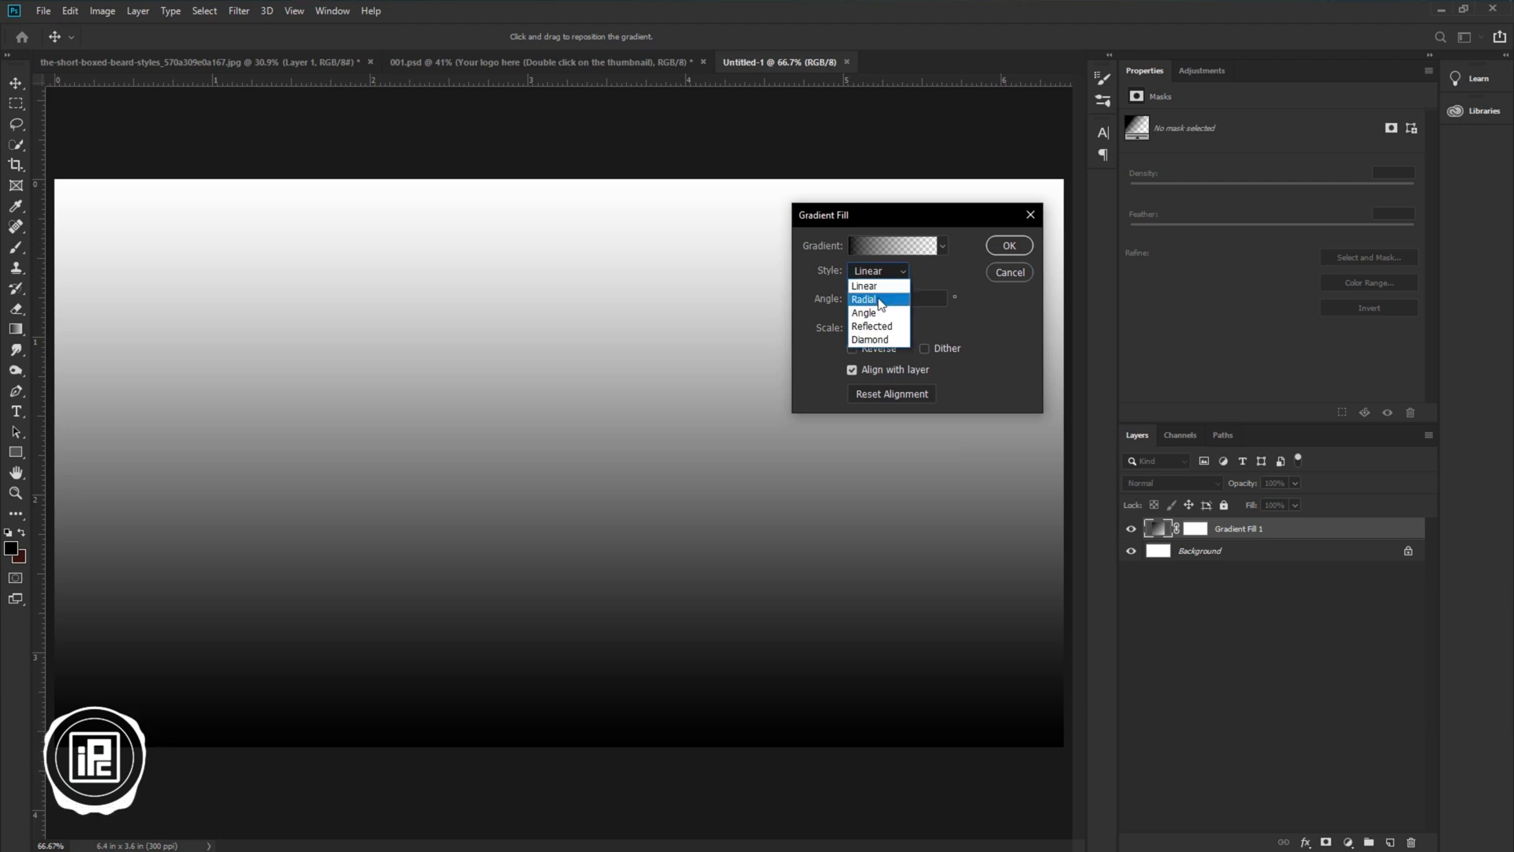
left_click(879, 287)
left_click(857, 349)
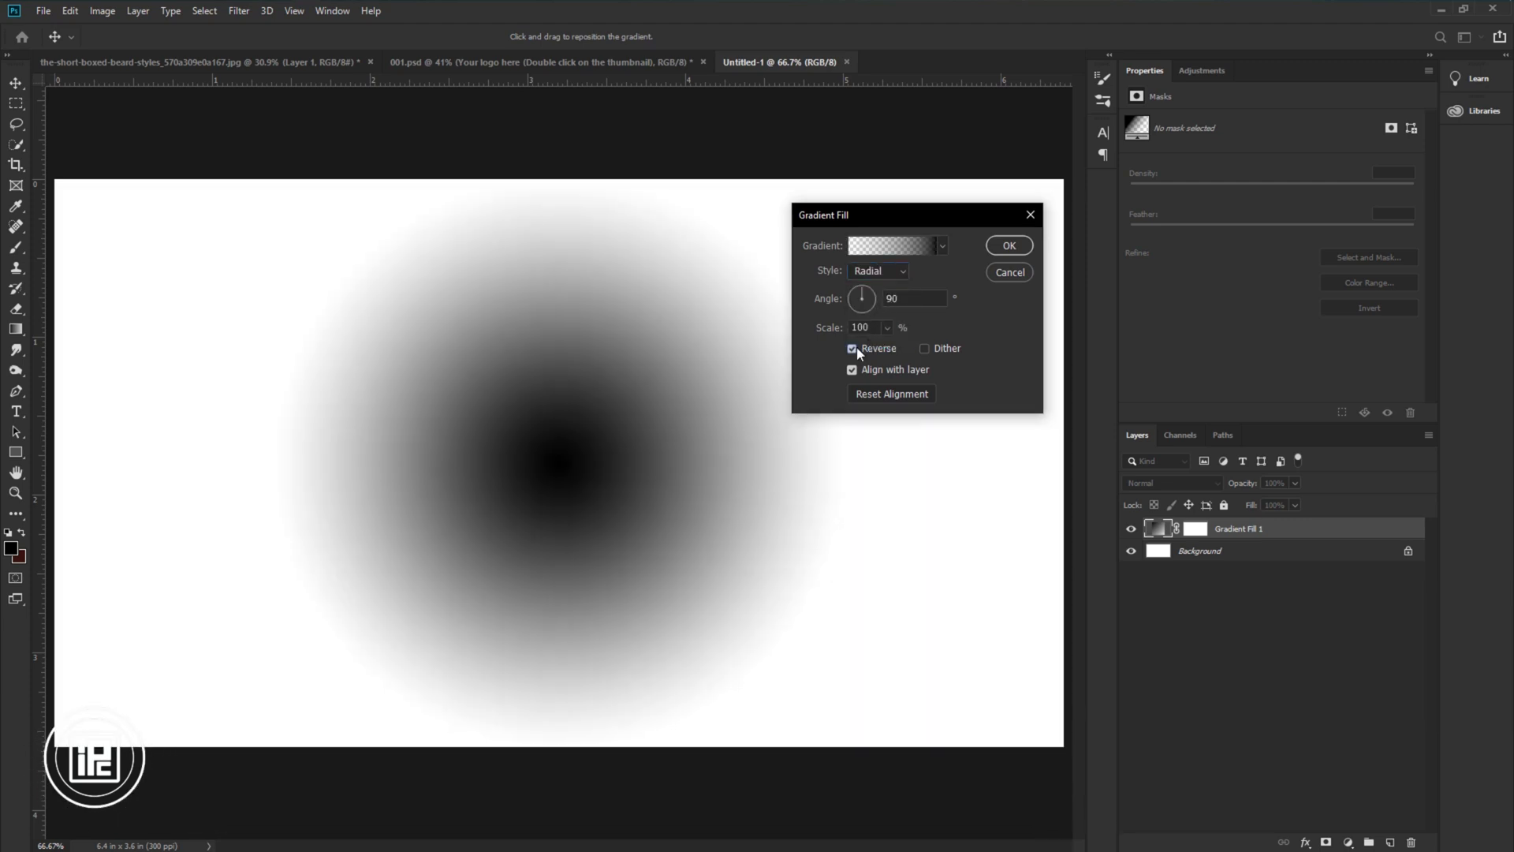
left_click(888, 327)
left_click_drag(883, 346, 914, 351)
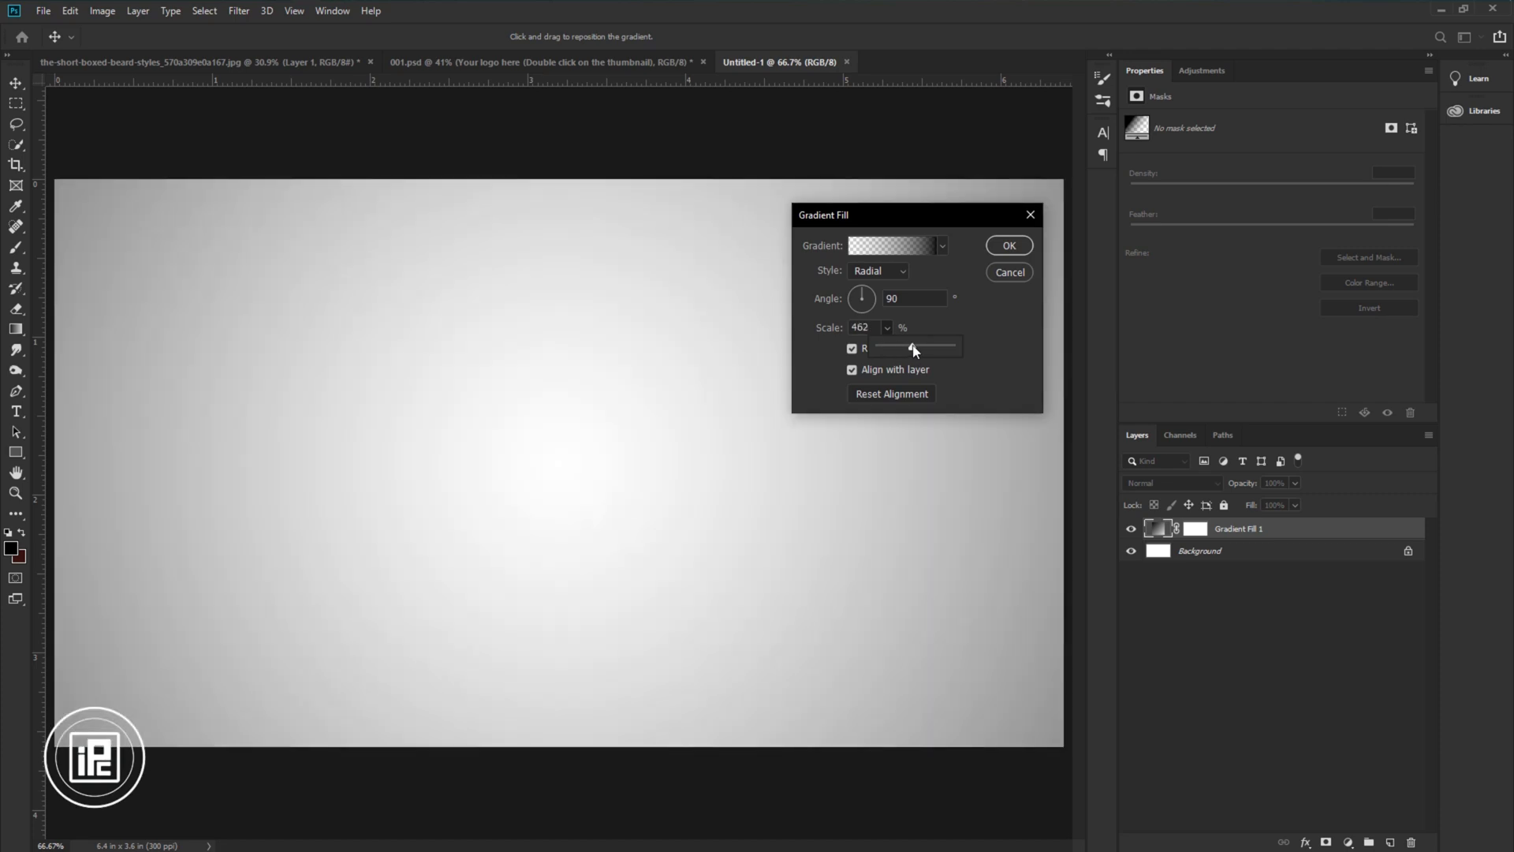
Step: Set the gradient's right stop to ffffff and its scale to 385%, then apply it
left_click(899, 247)
left_click(1184, 406)
double_click(1185, 408)
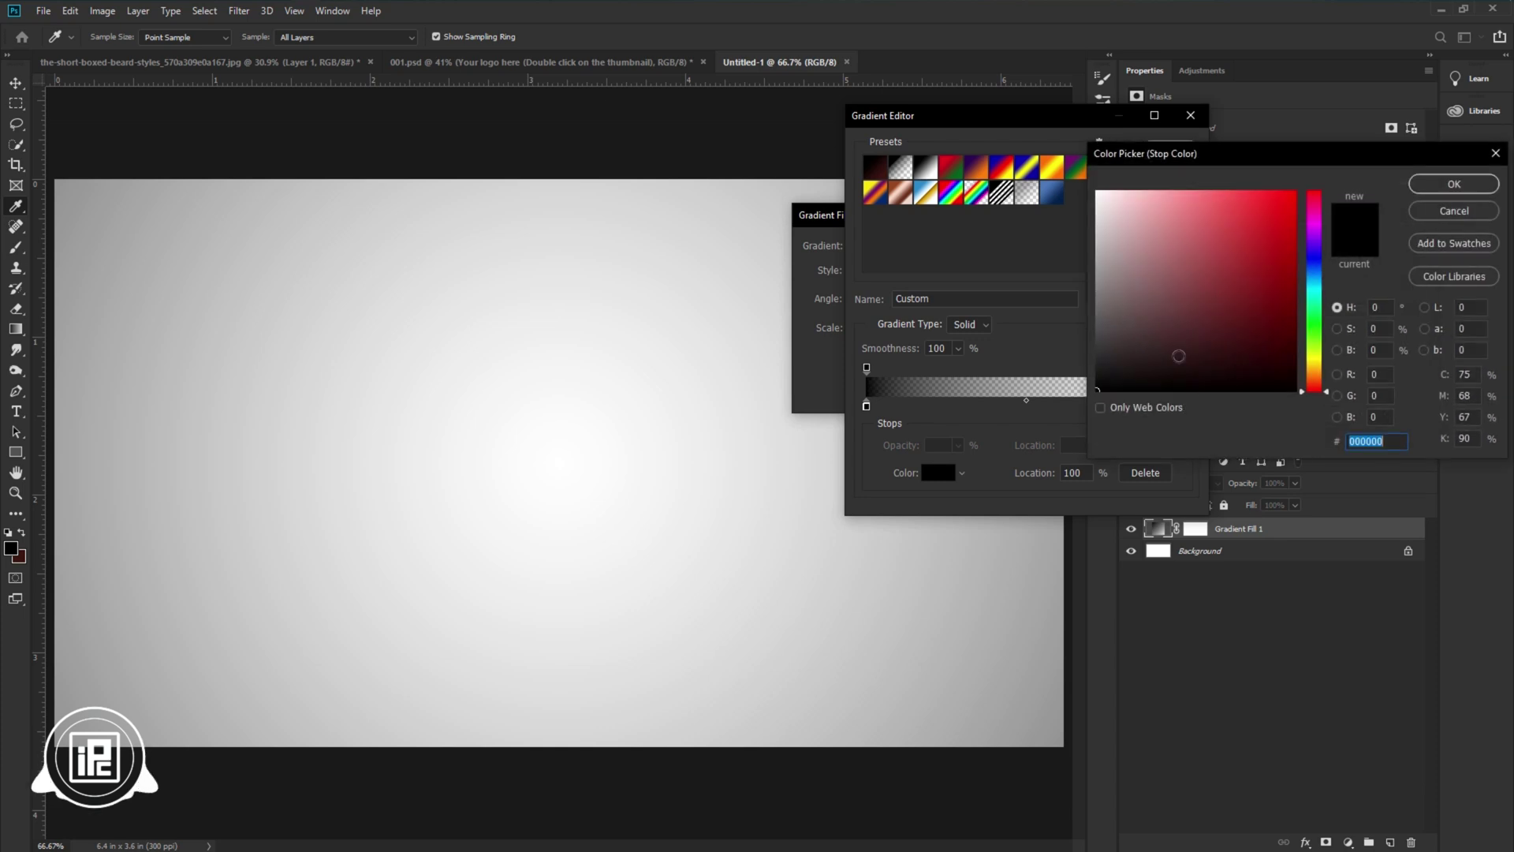
type("ffffff")
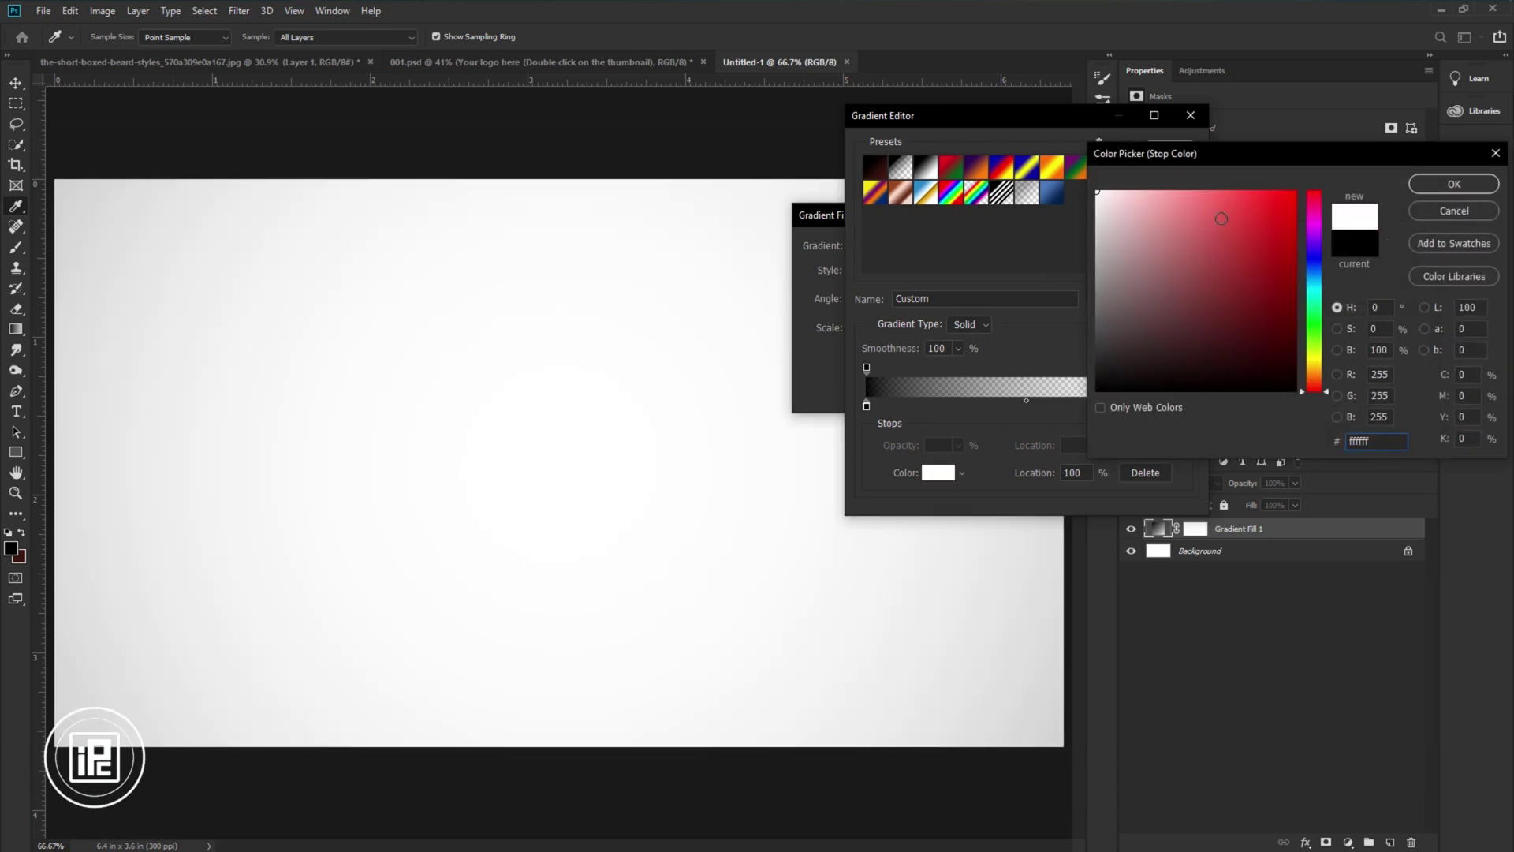
left_click(1461, 186)
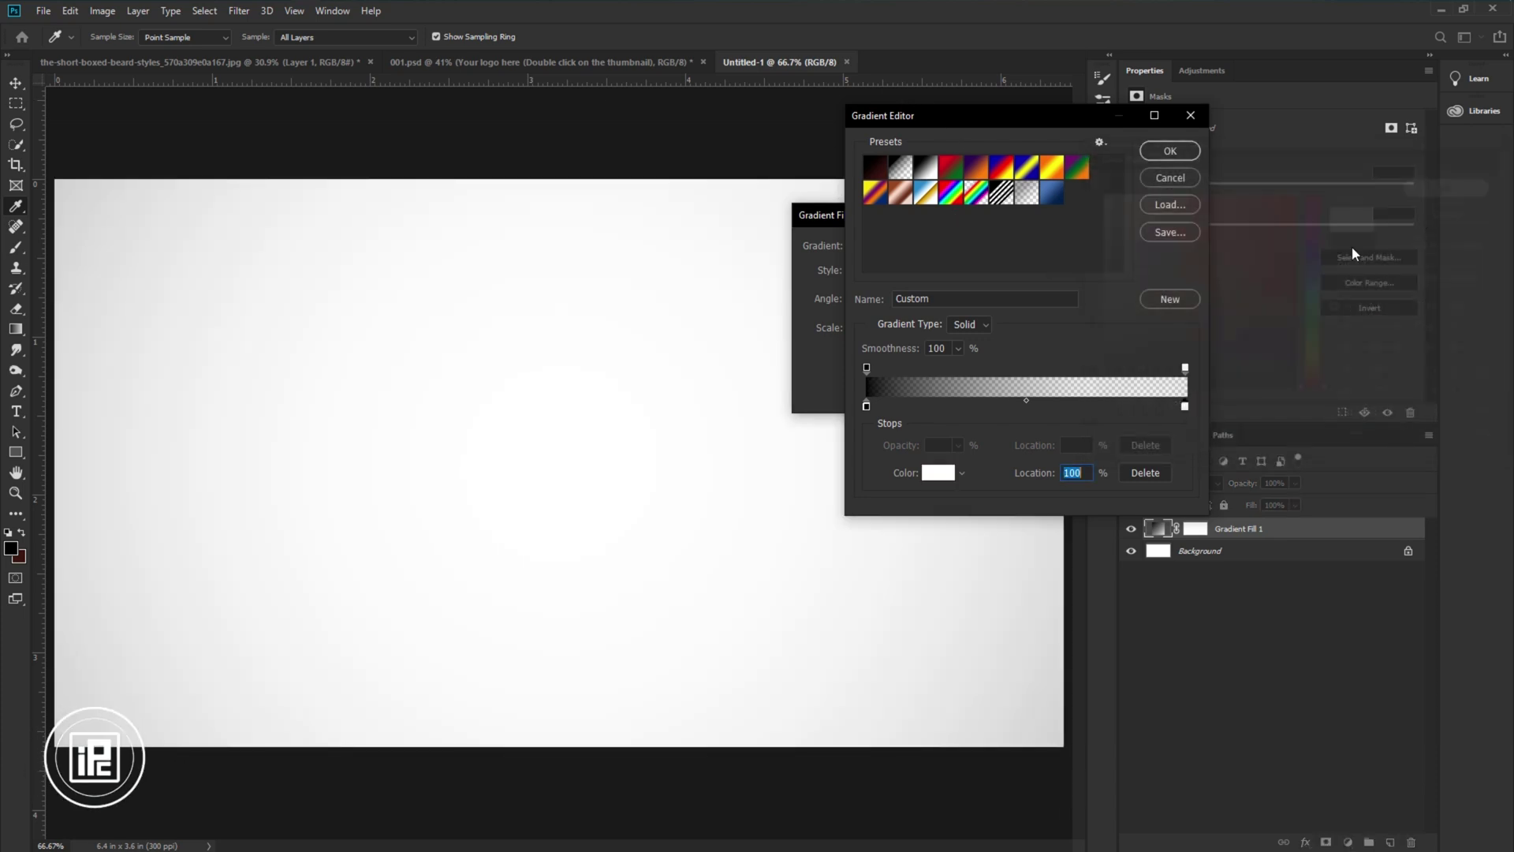
left_click(1165, 150)
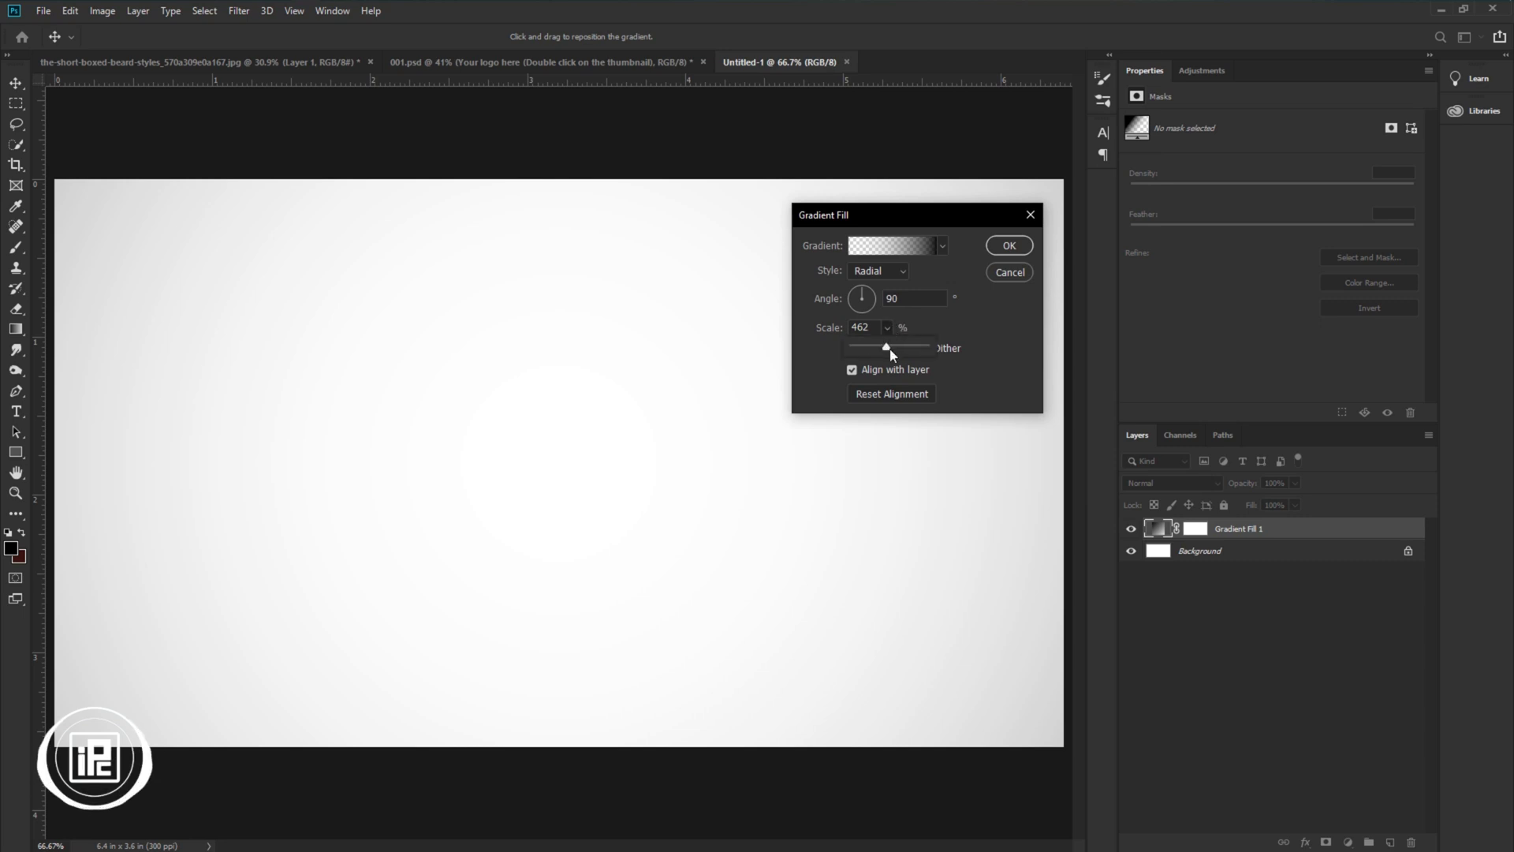
left_click_drag(884, 351, 881, 351)
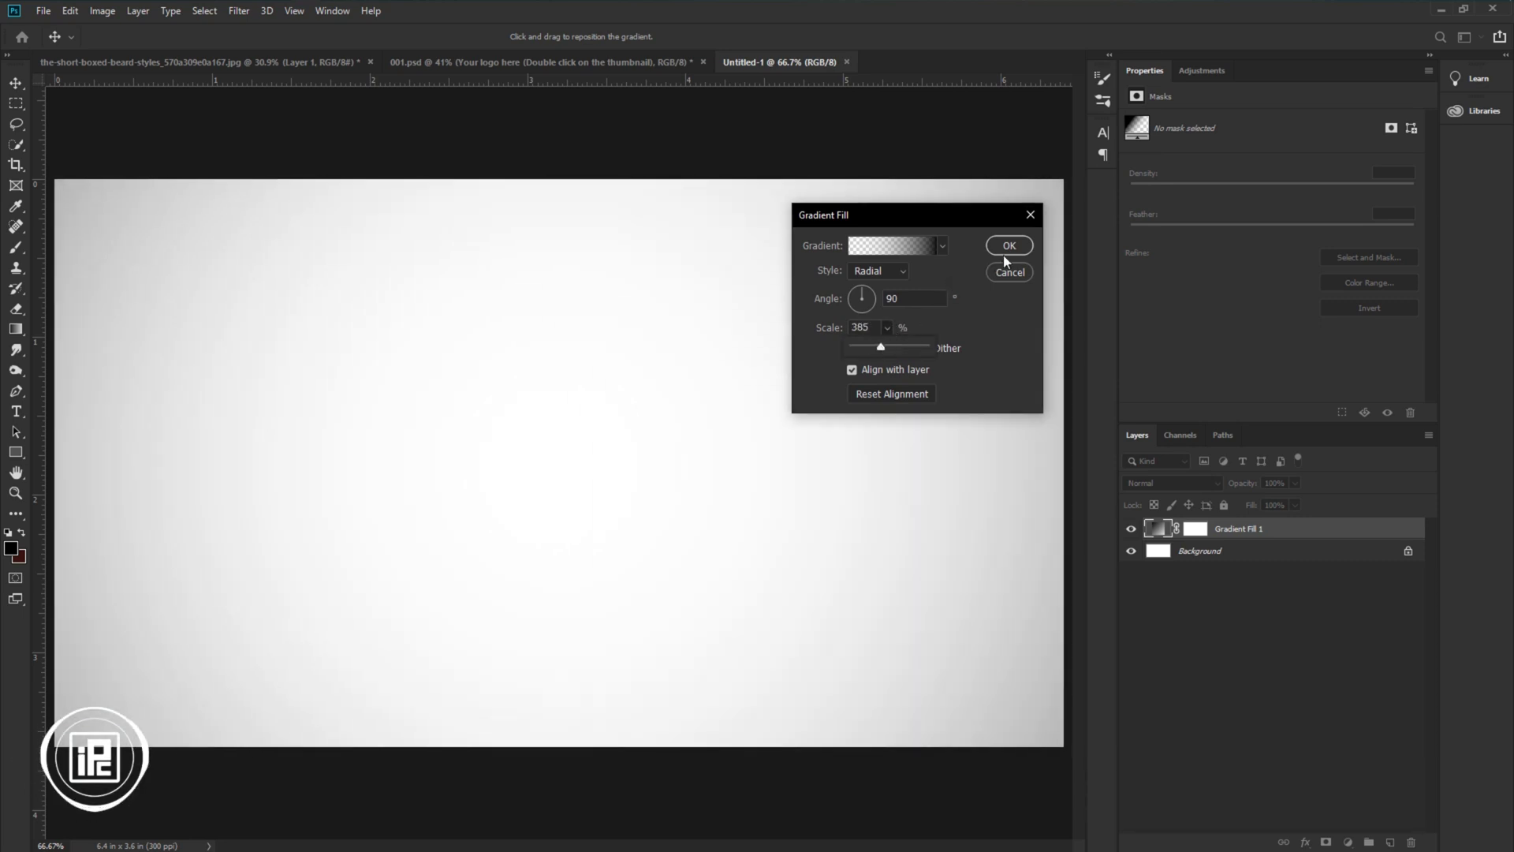
left_click(1007, 250)
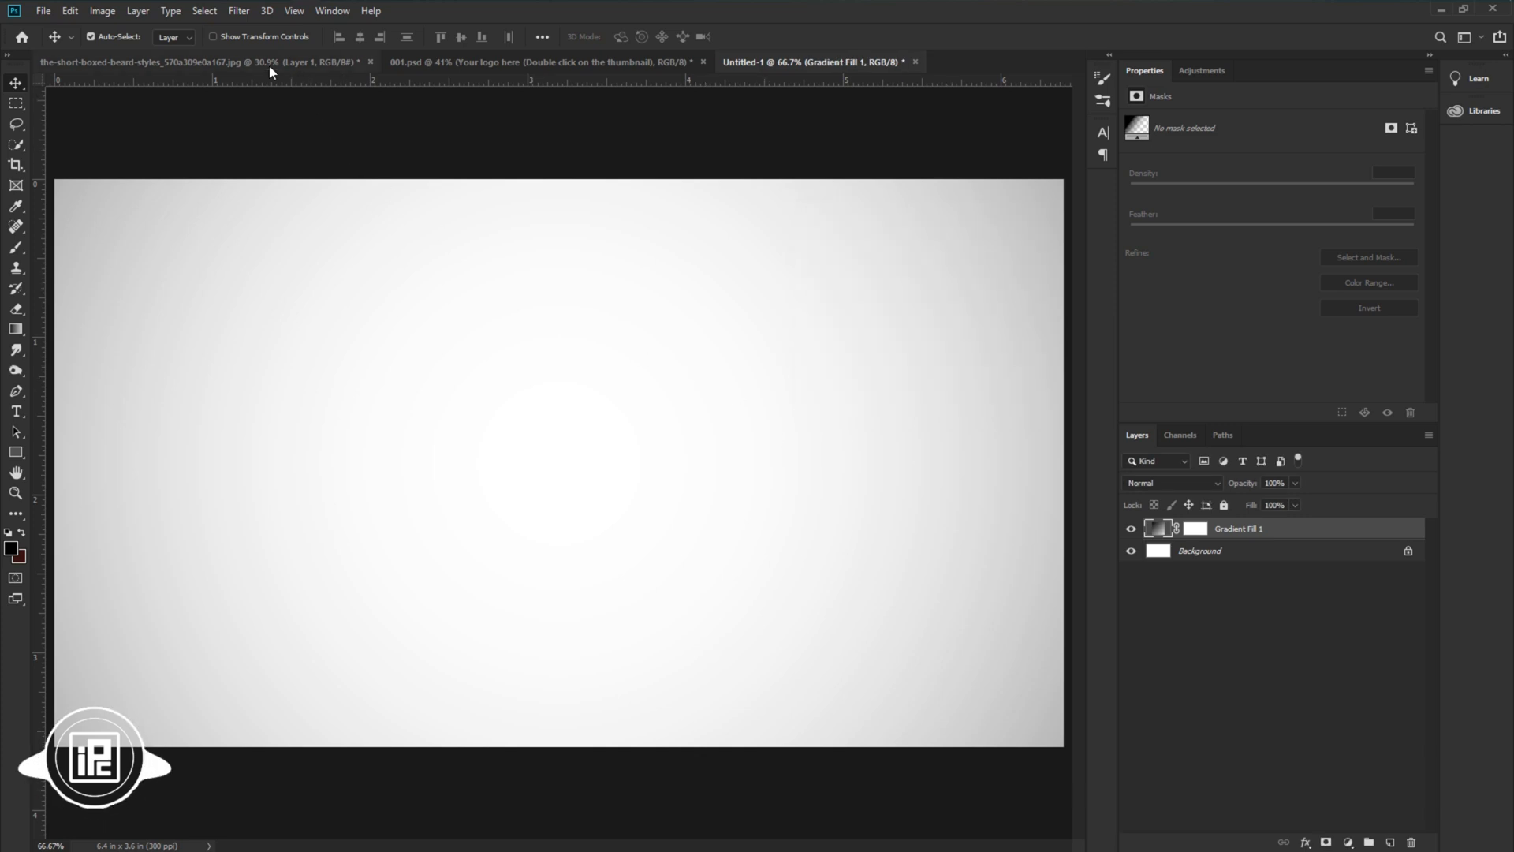
left_click(269, 65)
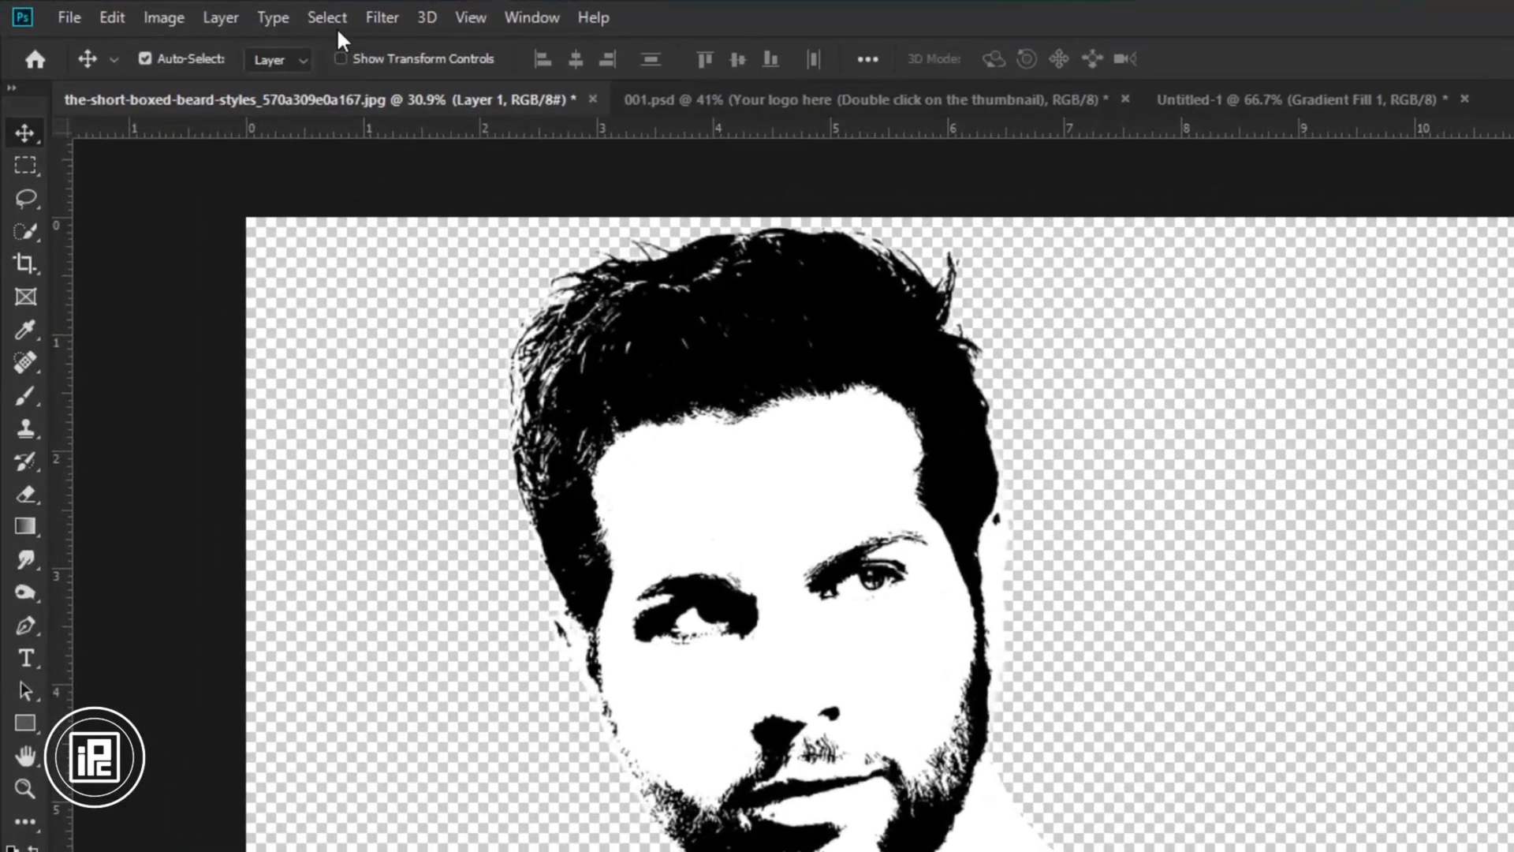
Step: Select the stencil with Color Range and drag it into Untitled-1 as Layer 1
left_click(204, 10)
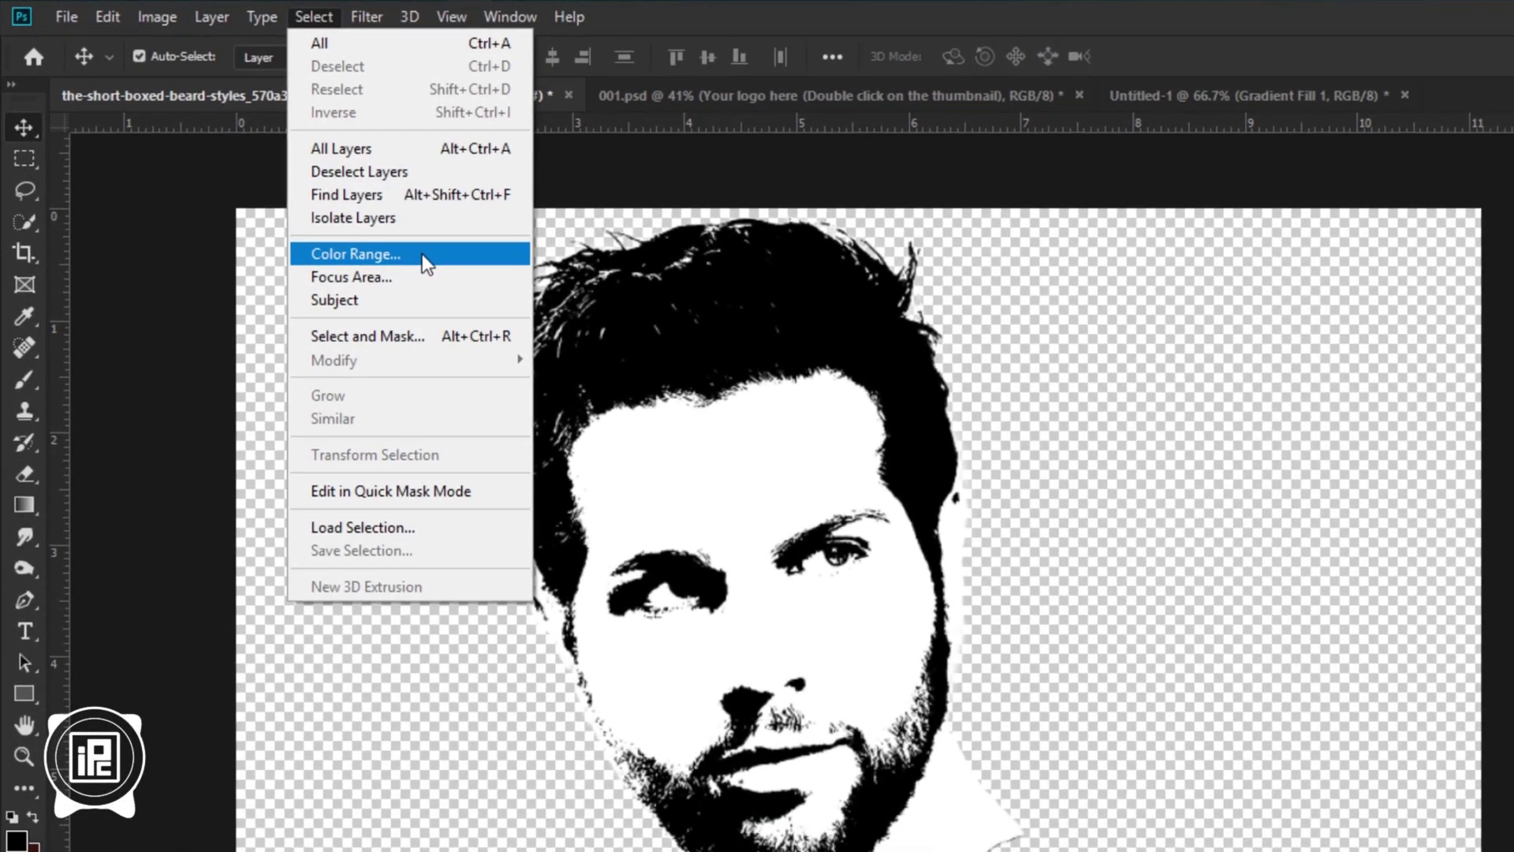
left_click(423, 262)
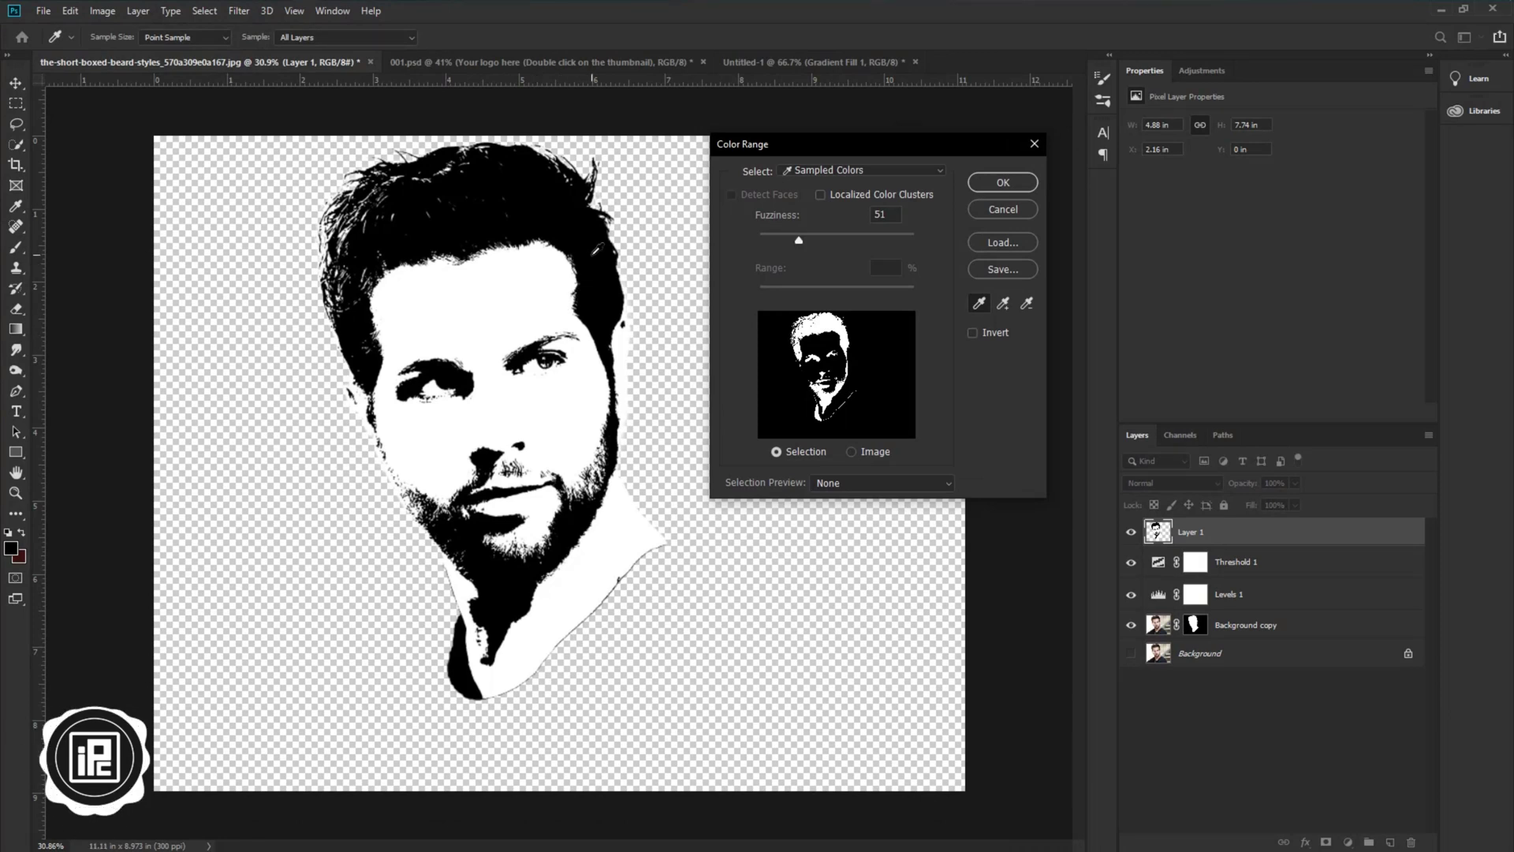
left_click(998, 183)
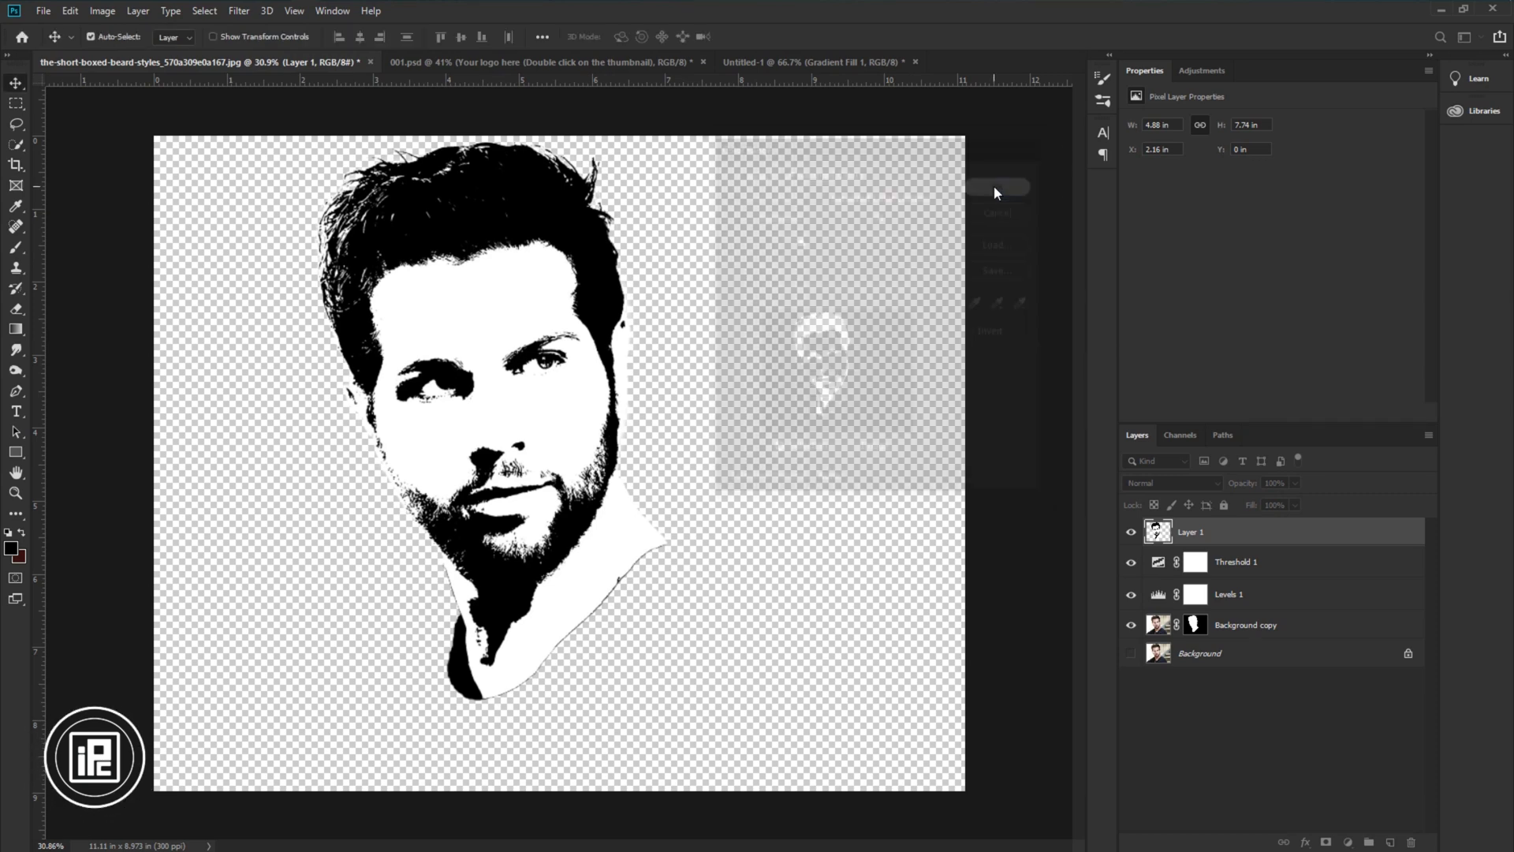
left_click_drag(573, 179, 769, 66)
left_click_drag(746, 138, 610, 416)
left_click_drag(658, 480, 685, 414)
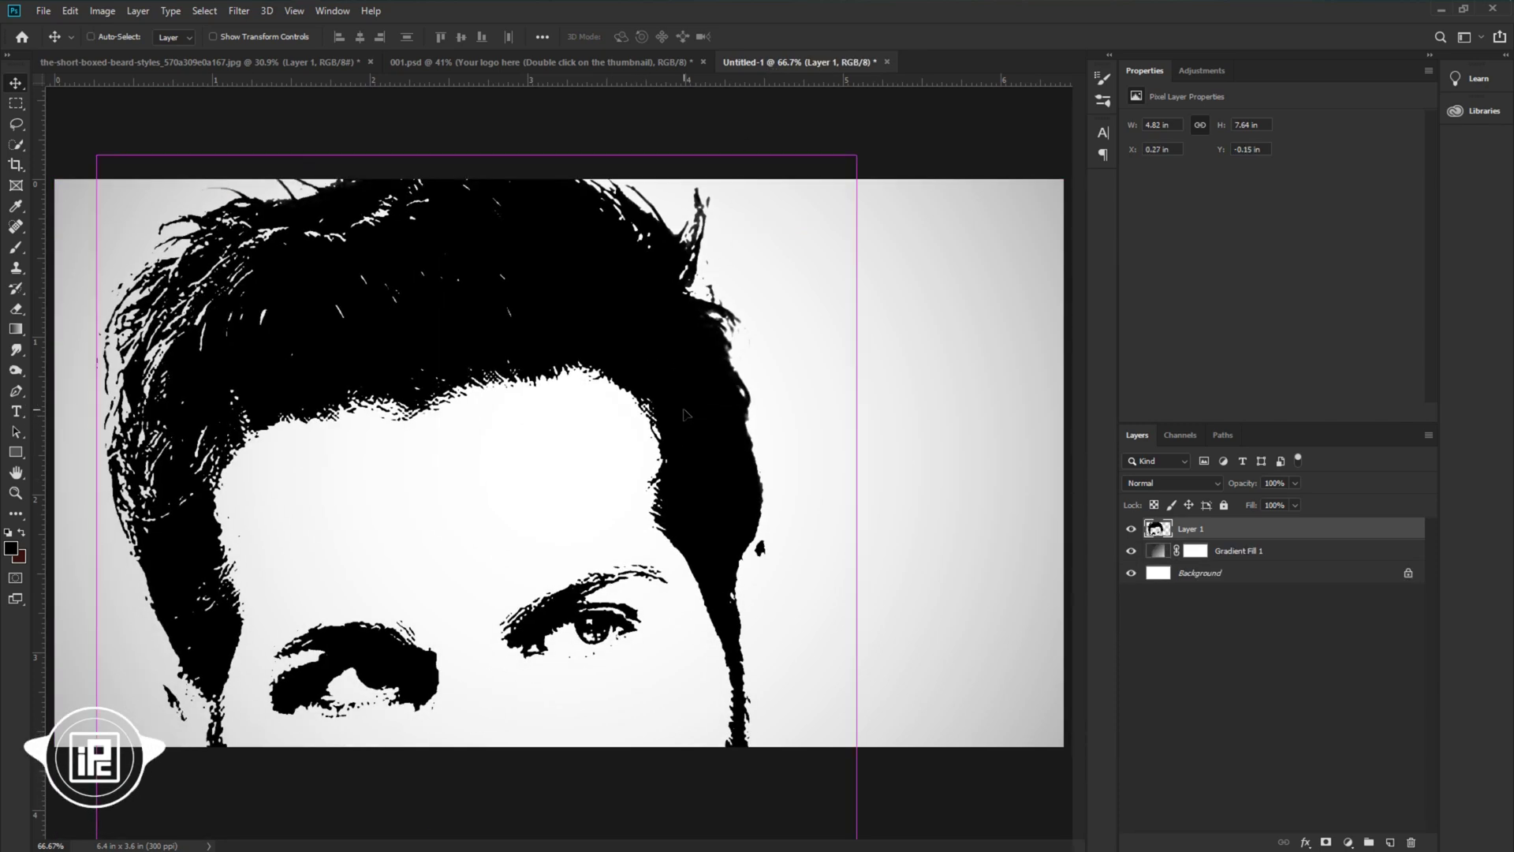
Step: Free-transform the portrait to 25% and centre it in the canvas's upper half
key("ctrl+t")
key("ctrl+minus")
key("ctrl+minus")
key("ctrl+minus")
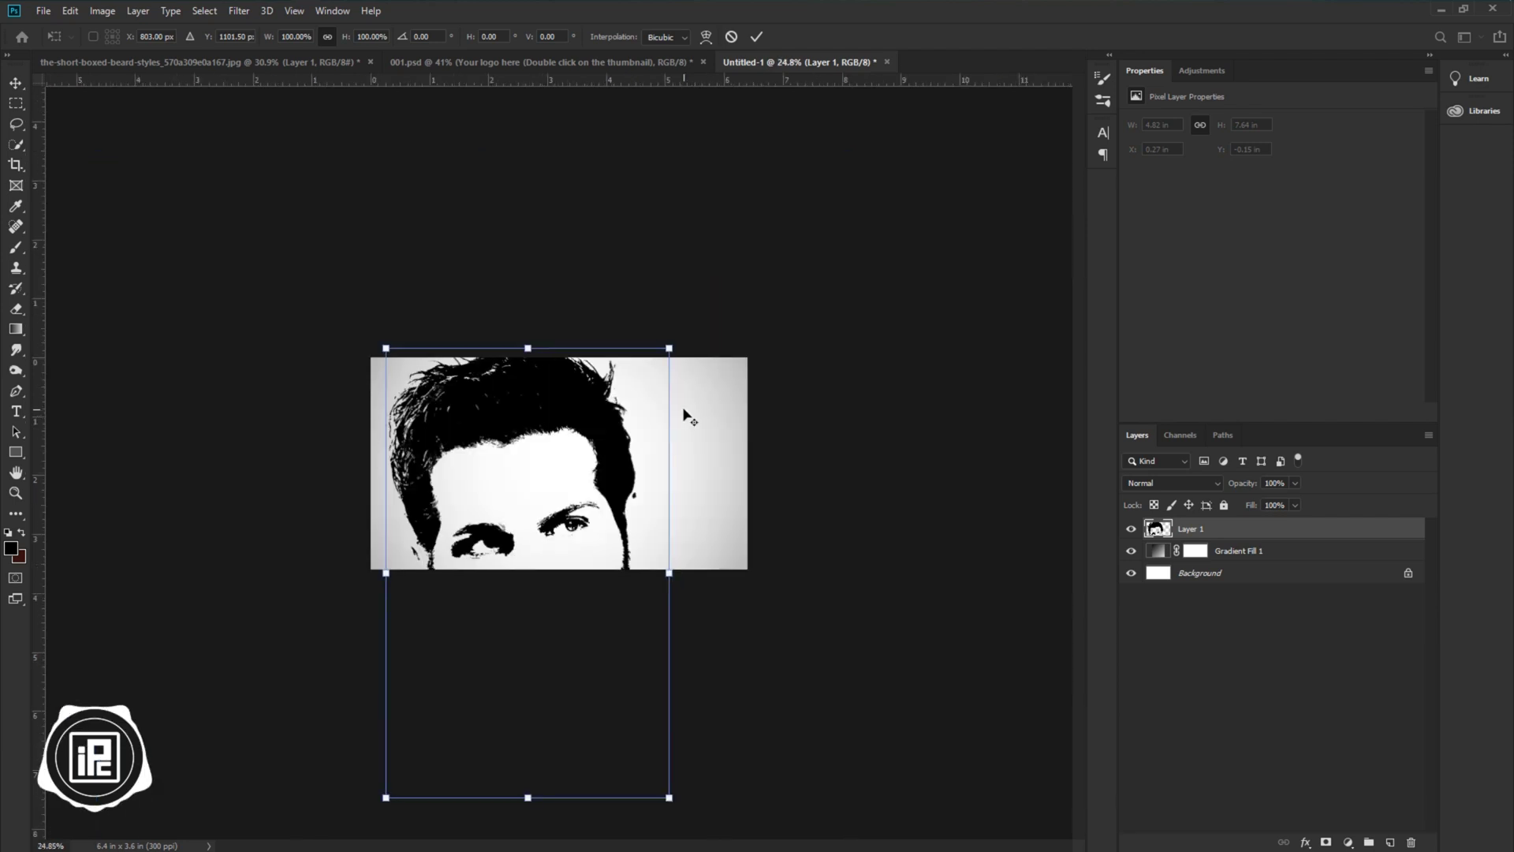
left_click_drag(671, 571, 555, 562)
left_click_drag(540, 508, 574, 418)
left_click_drag(604, 480, 584, 432)
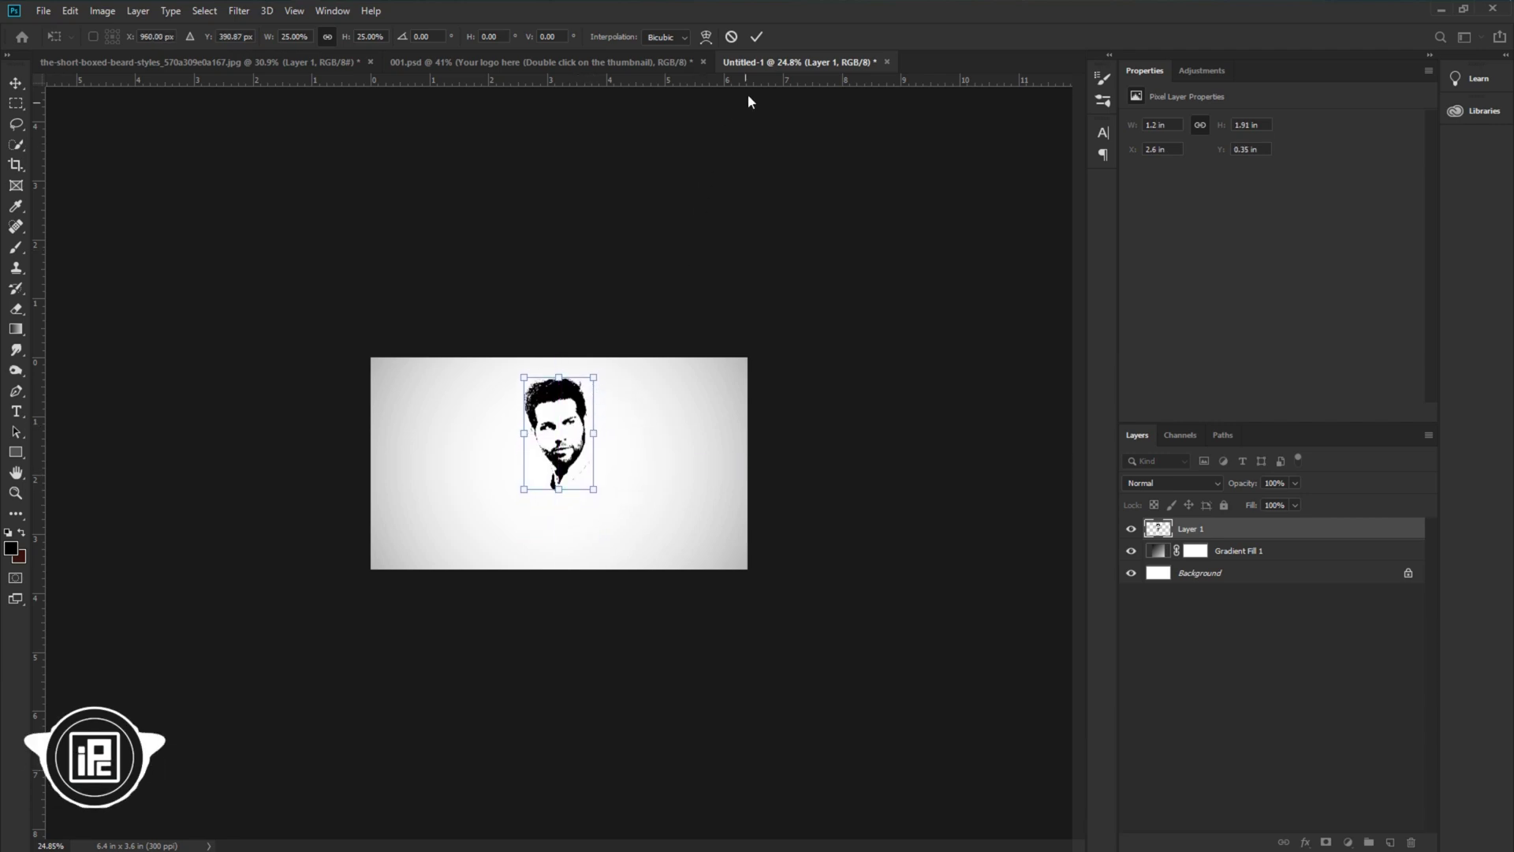
left_click(764, 38)
scroll(597, 471, "up", 5)
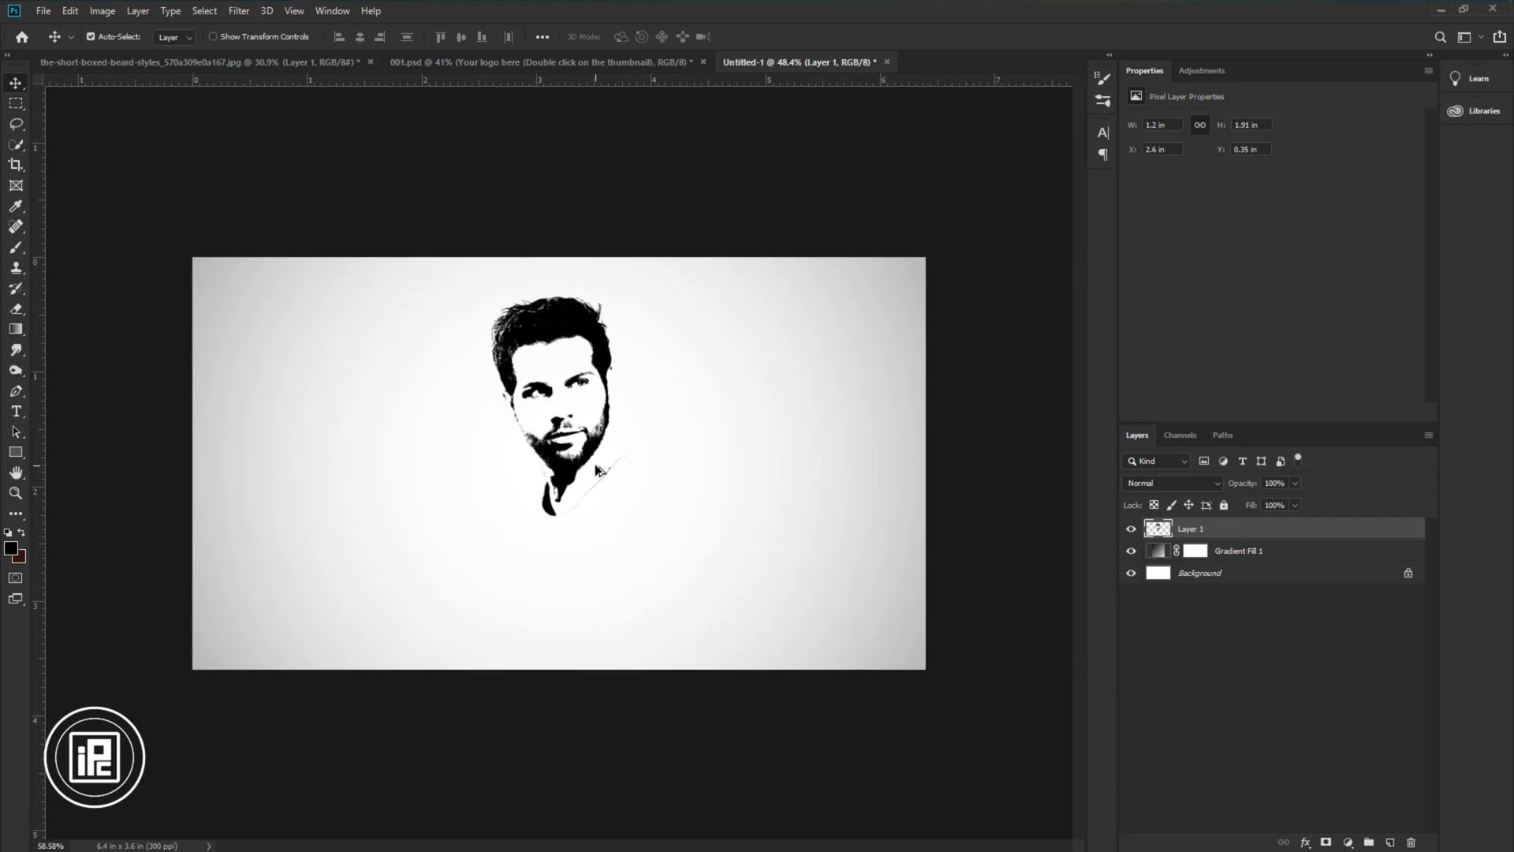
scroll(597, 471, "down", 2)
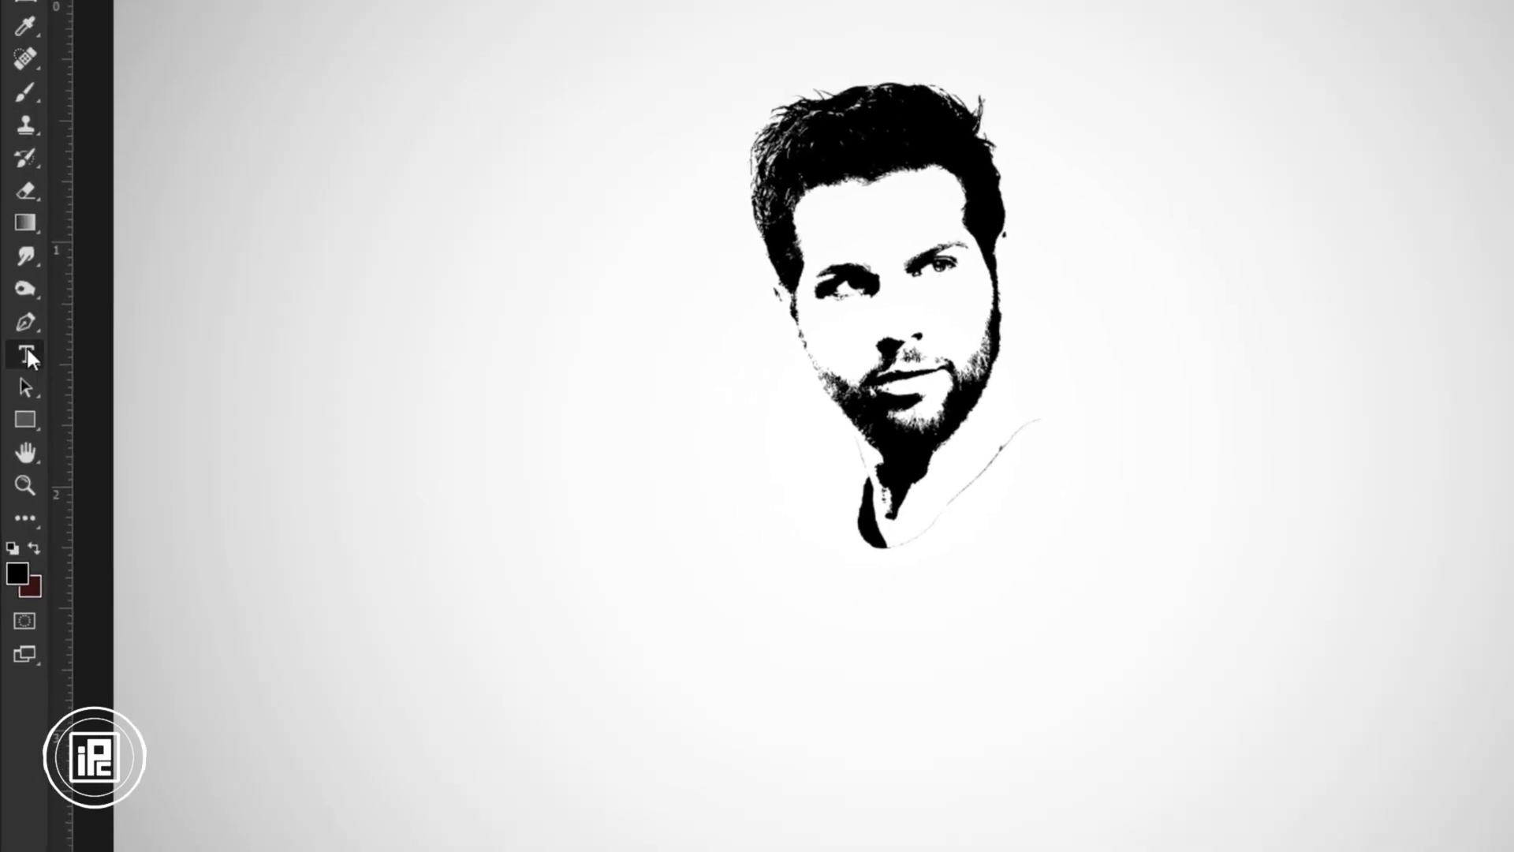
Step: Add a horizontal text layer below the portrait and show the Character panel
right_click(16, 406)
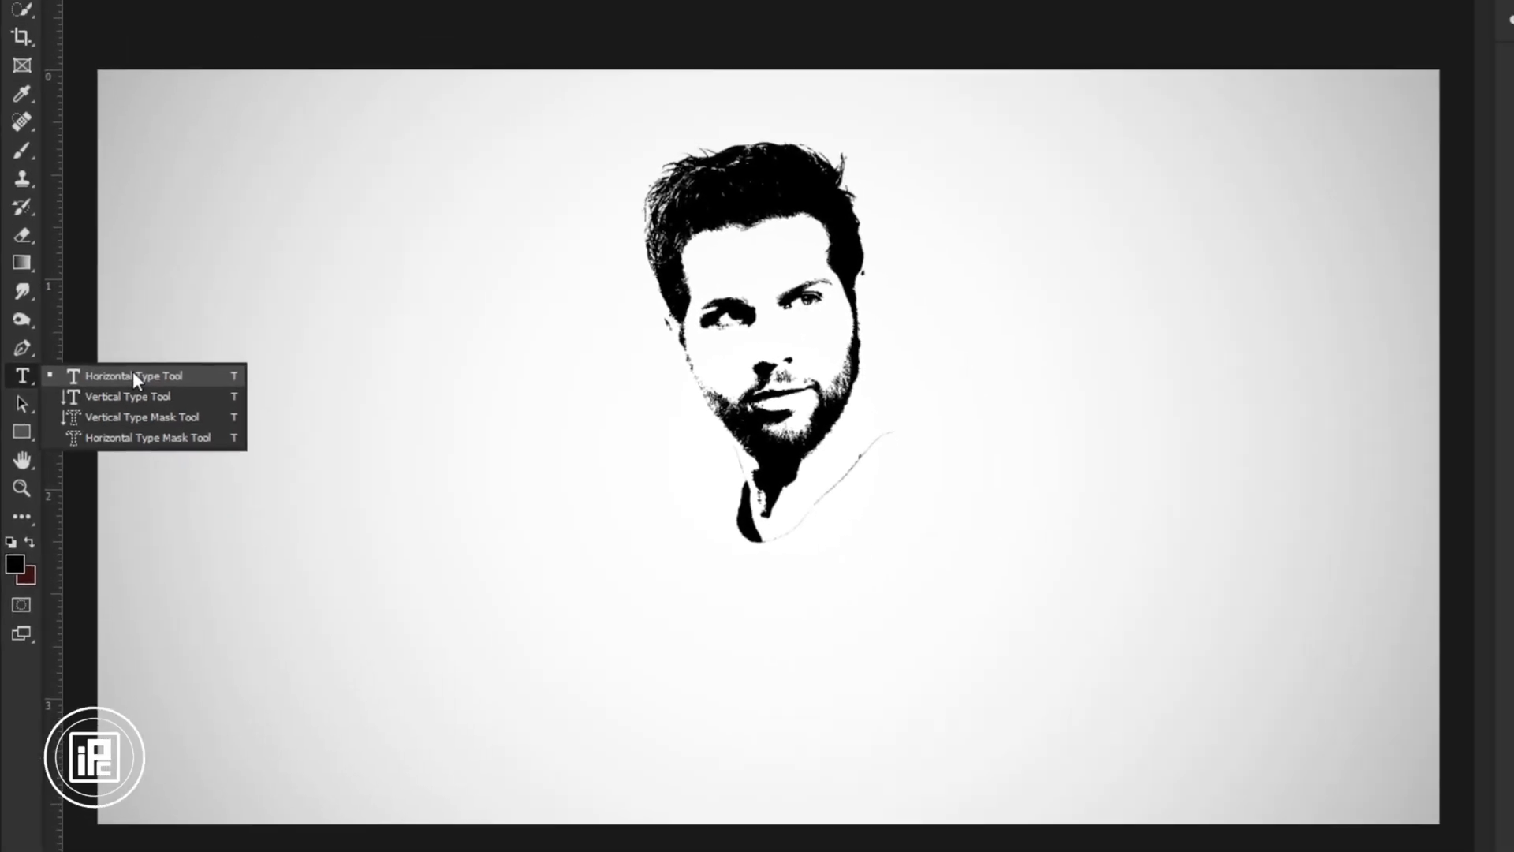
left_click(154, 354)
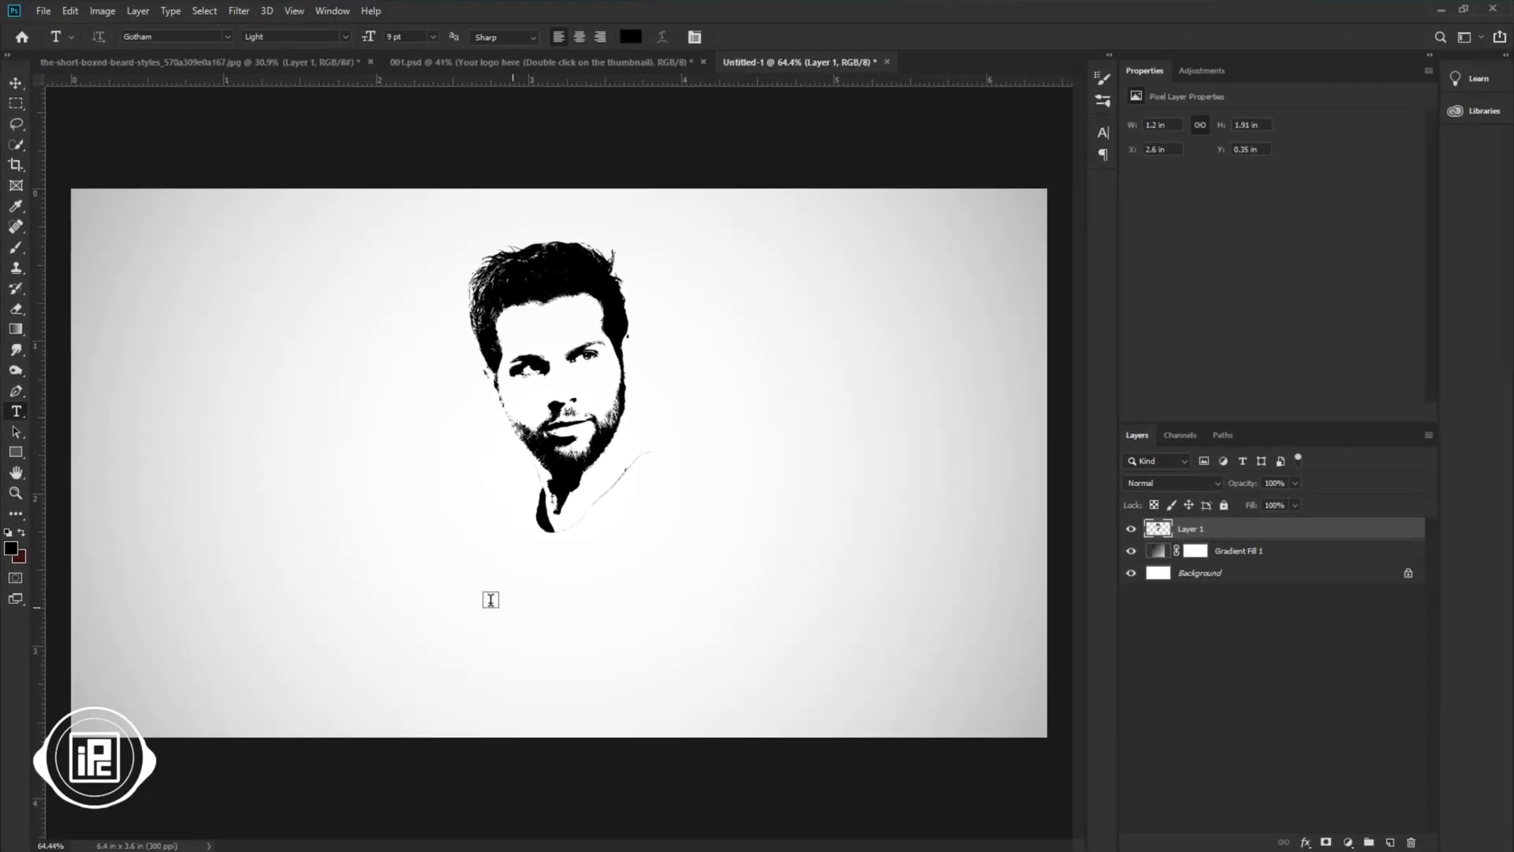
left_click(457, 587)
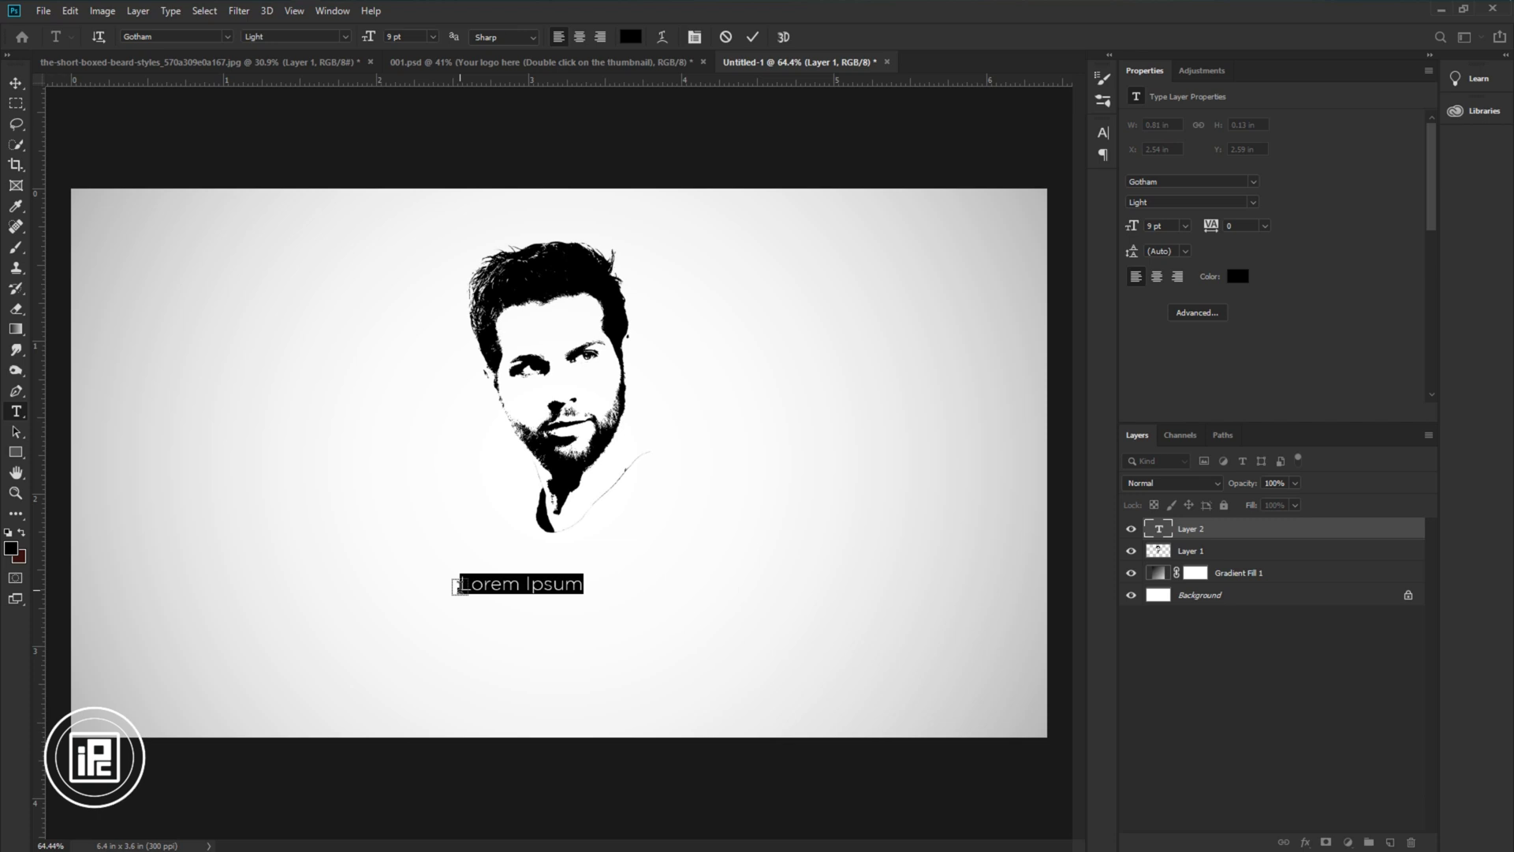
left_click(1104, 134)
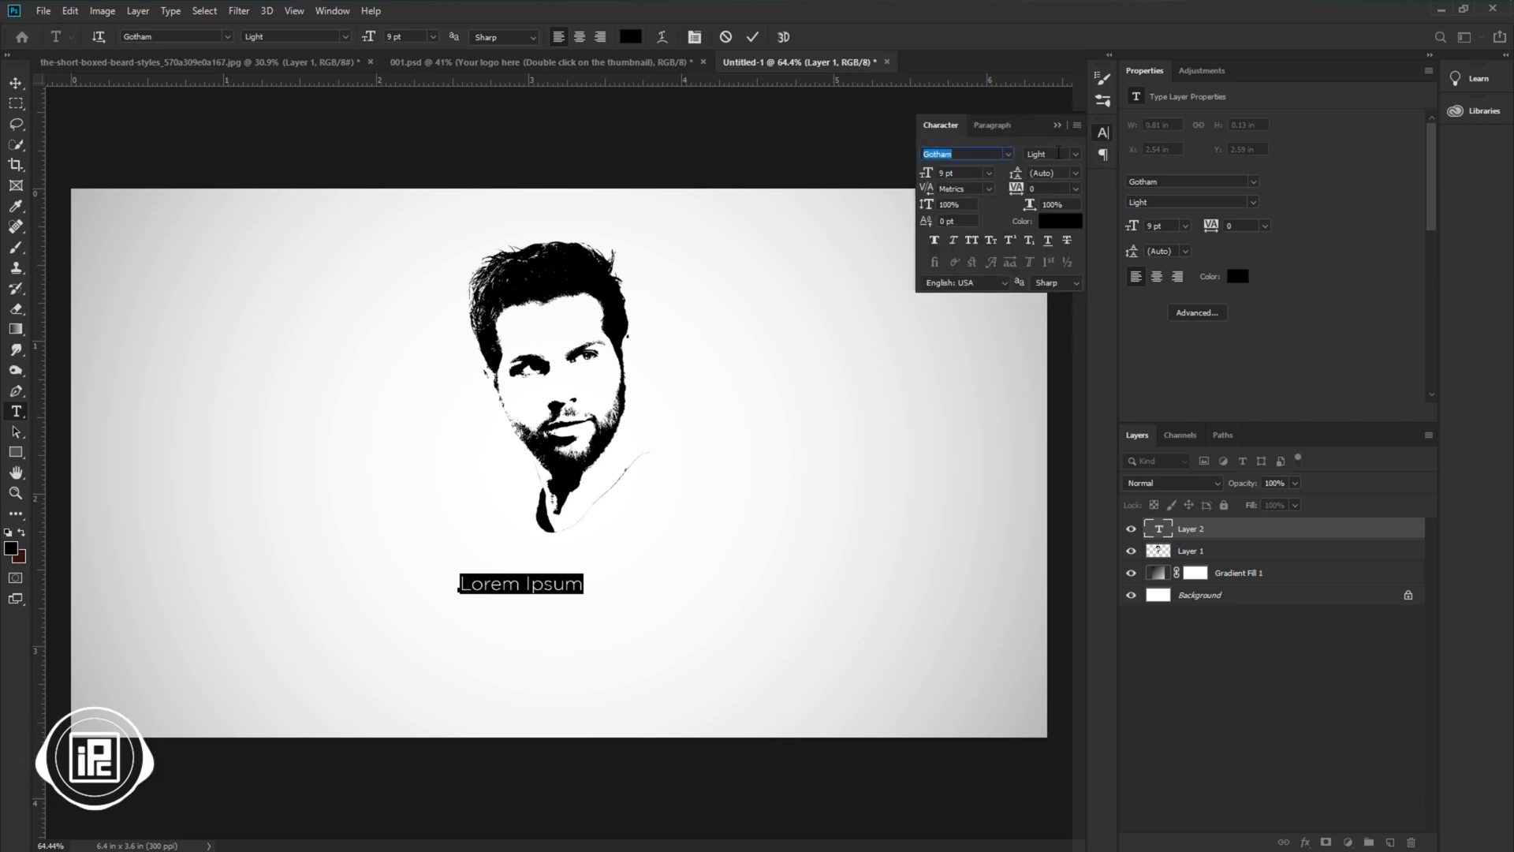
left_click(1098, 132)
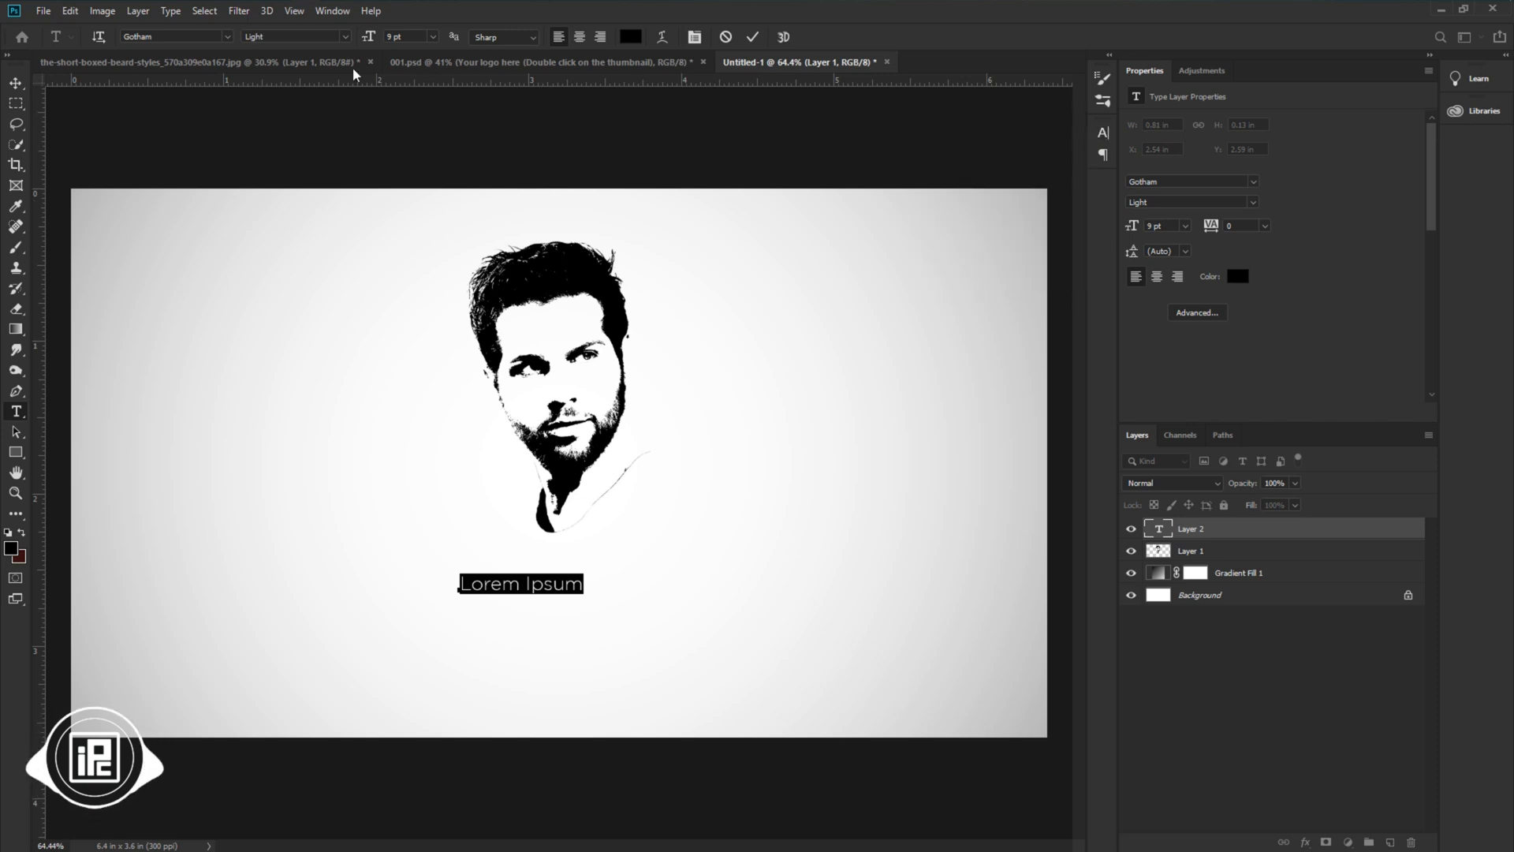
left_click(338, 11)
left_click(388, 202)
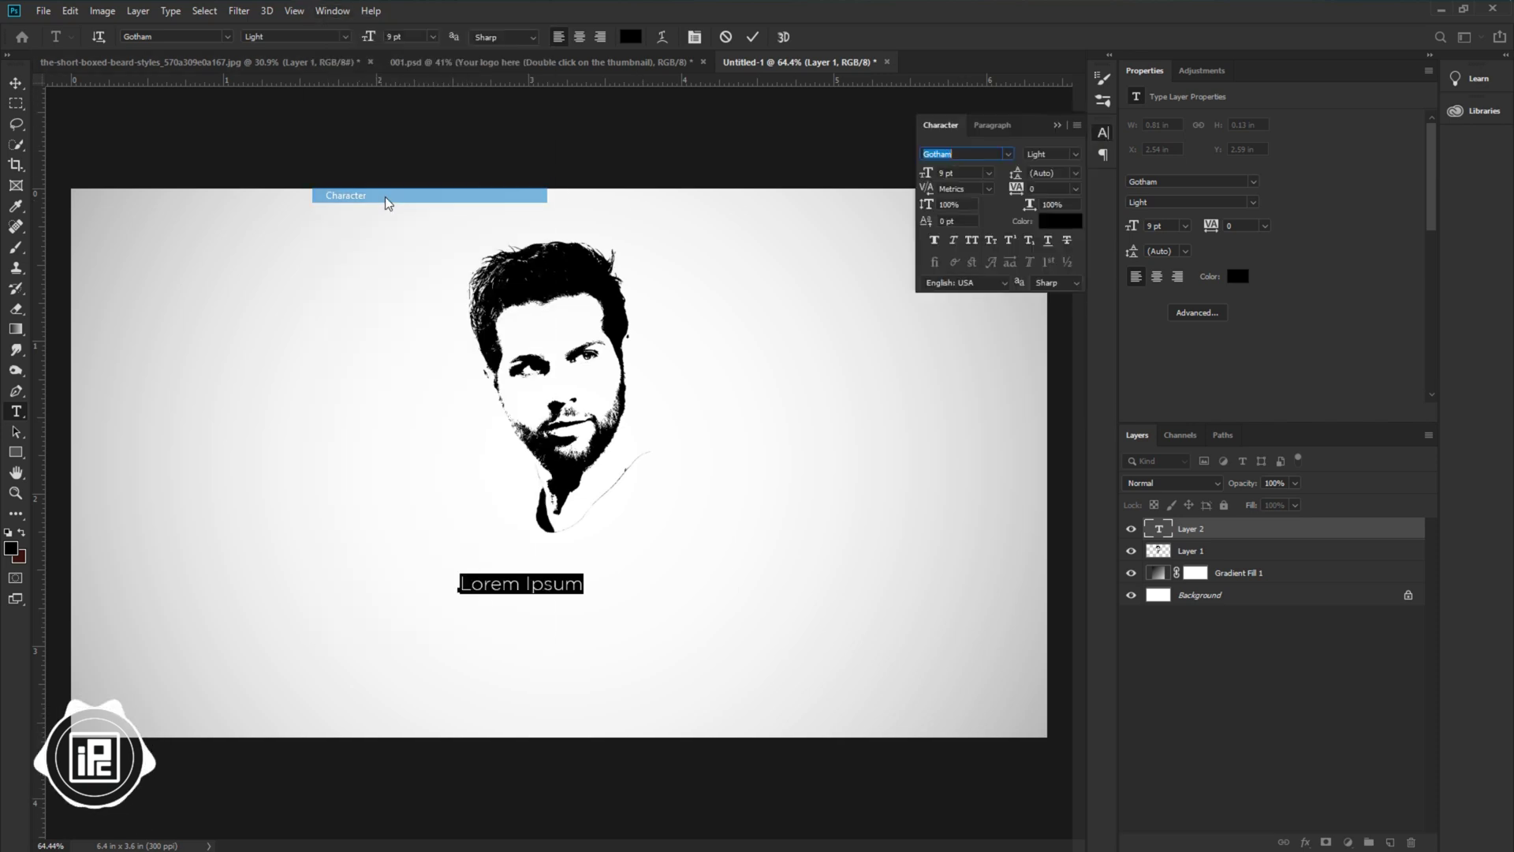
Step: Apply the Luna Bar font and replace the Lorem Ipsum placeholder with the person's name
left_click(1007, 154)
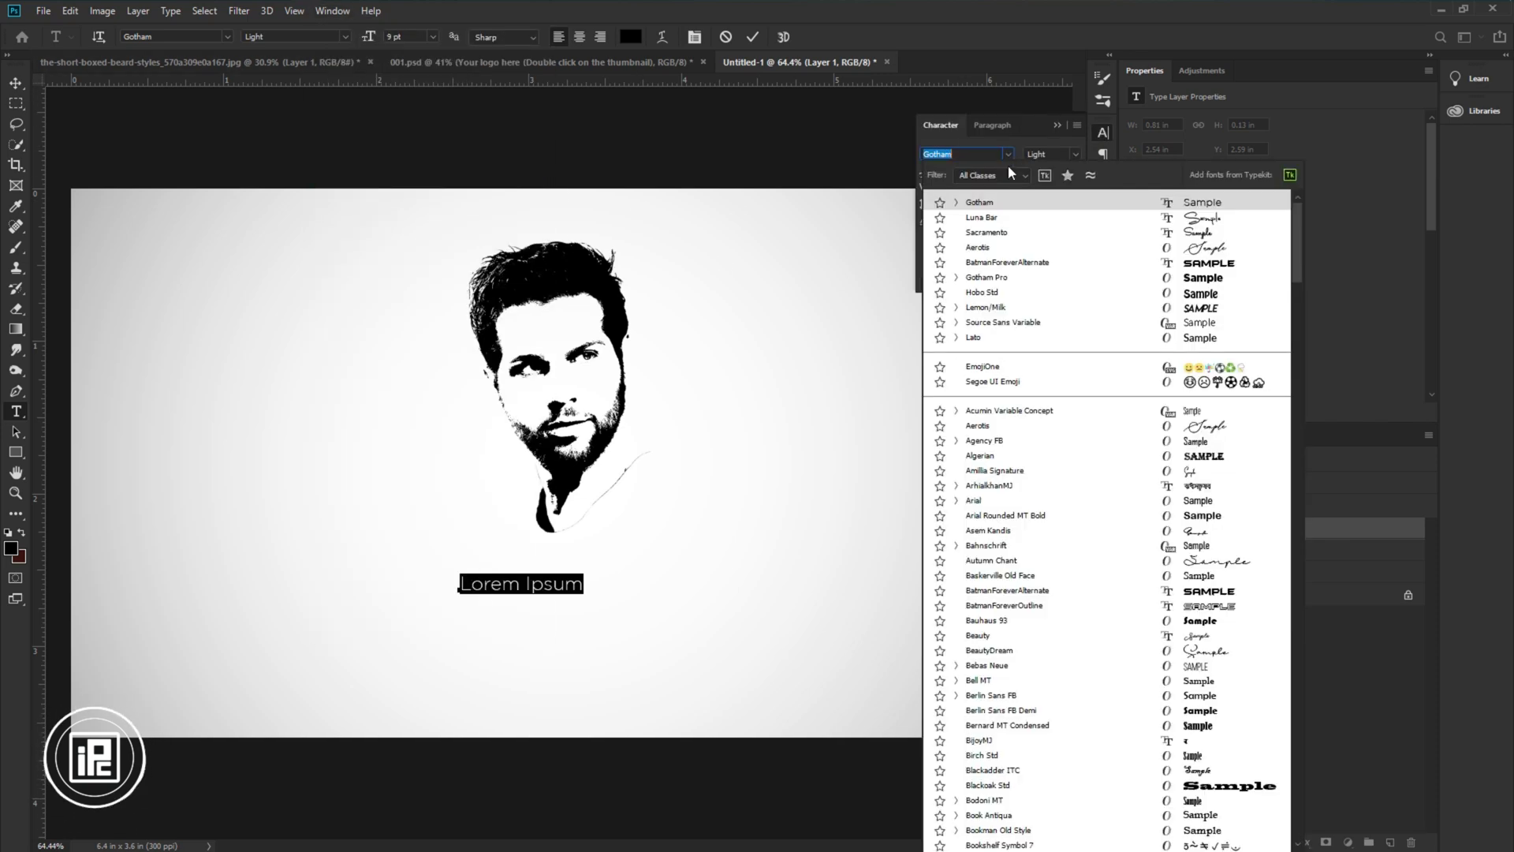
left_click(1008, 219)
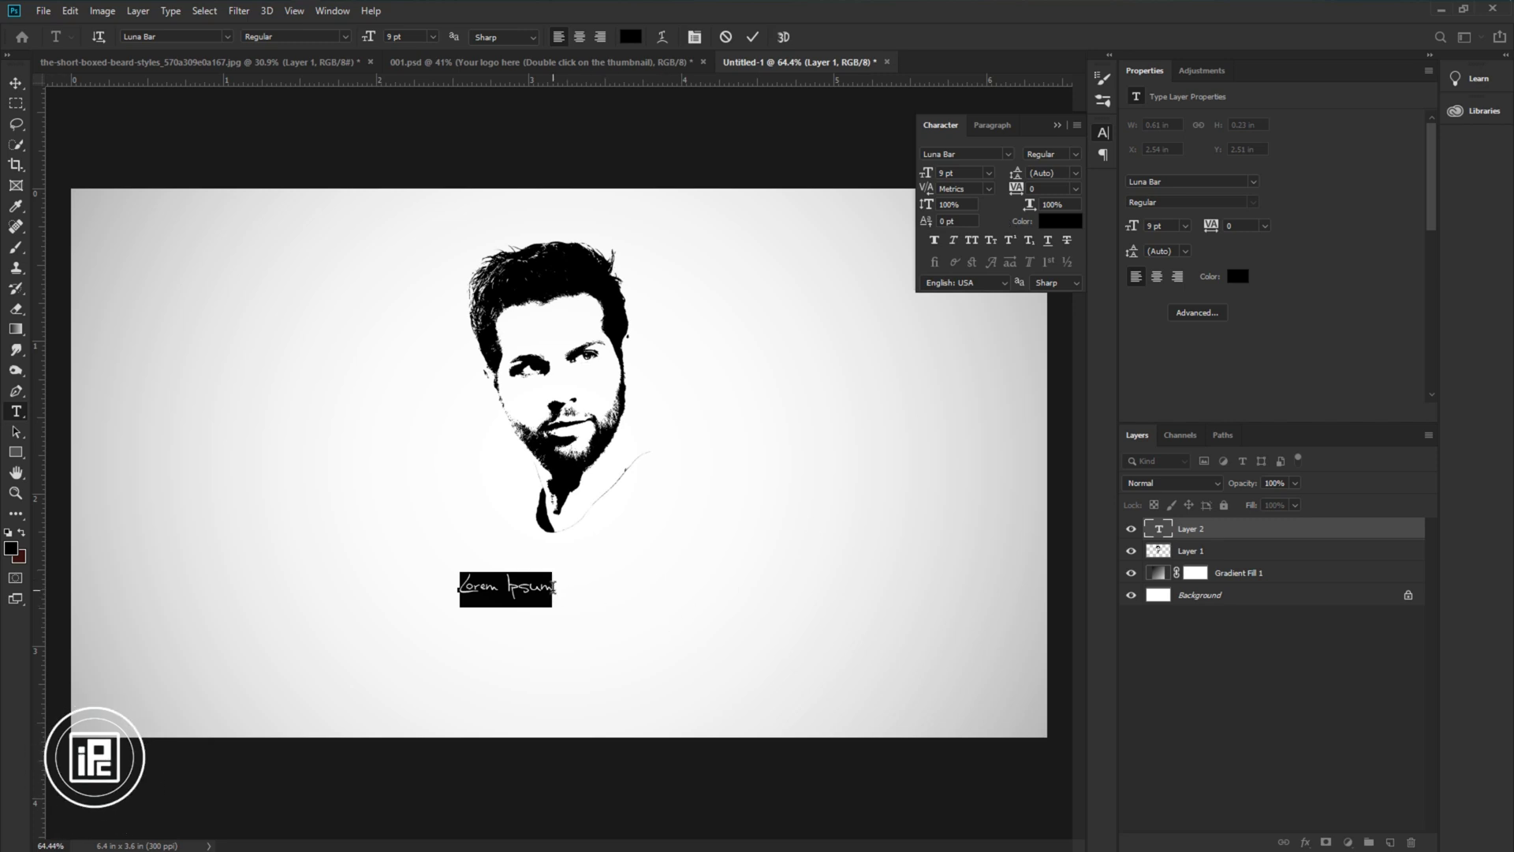
left_click(555, 585)
left_click_drag(554, 585, 446, 596)
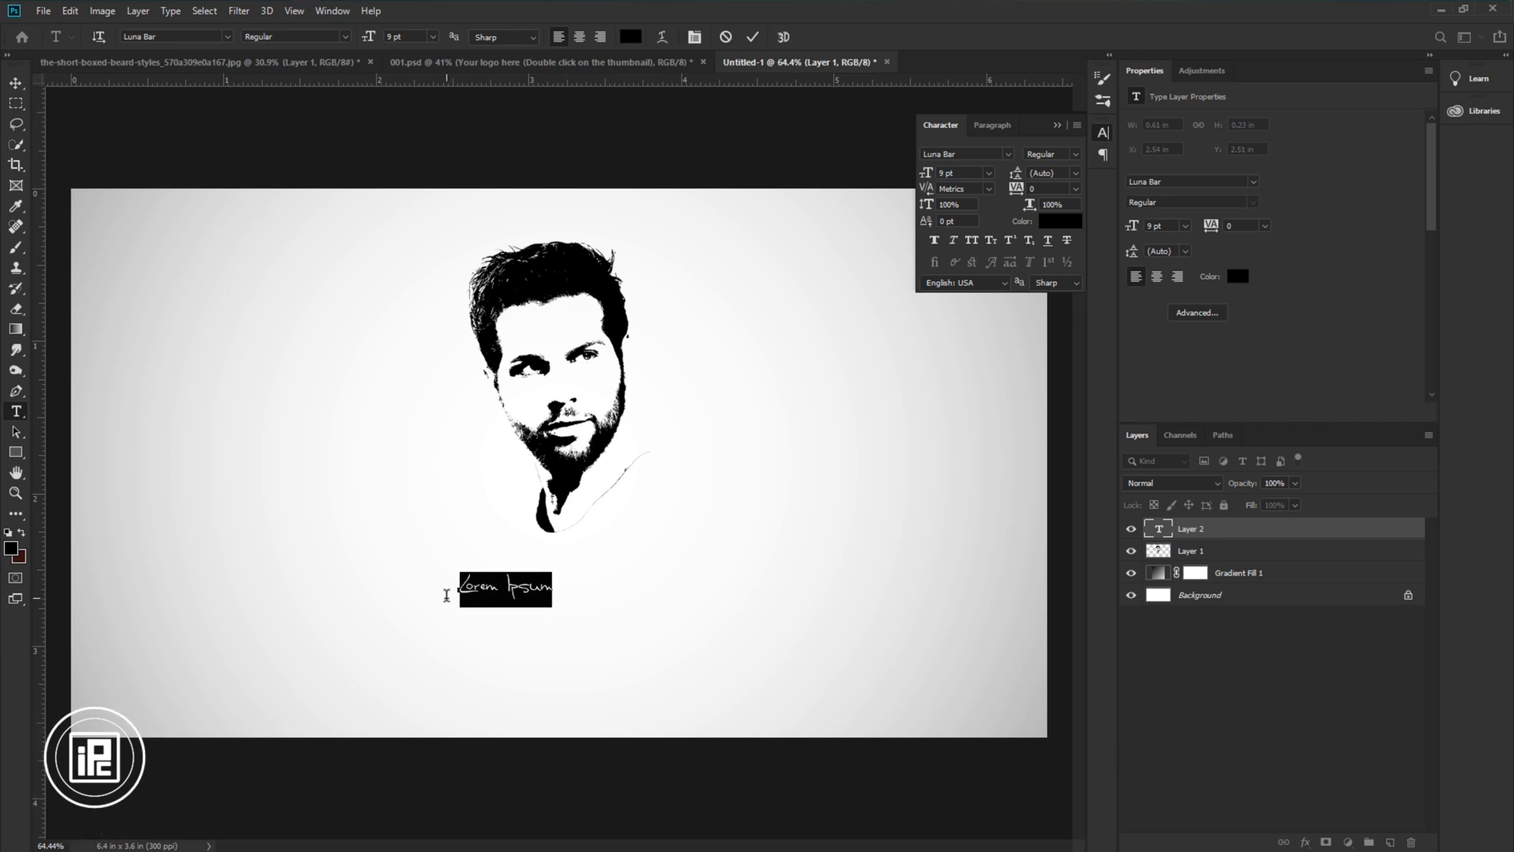
type("Richards Joy")
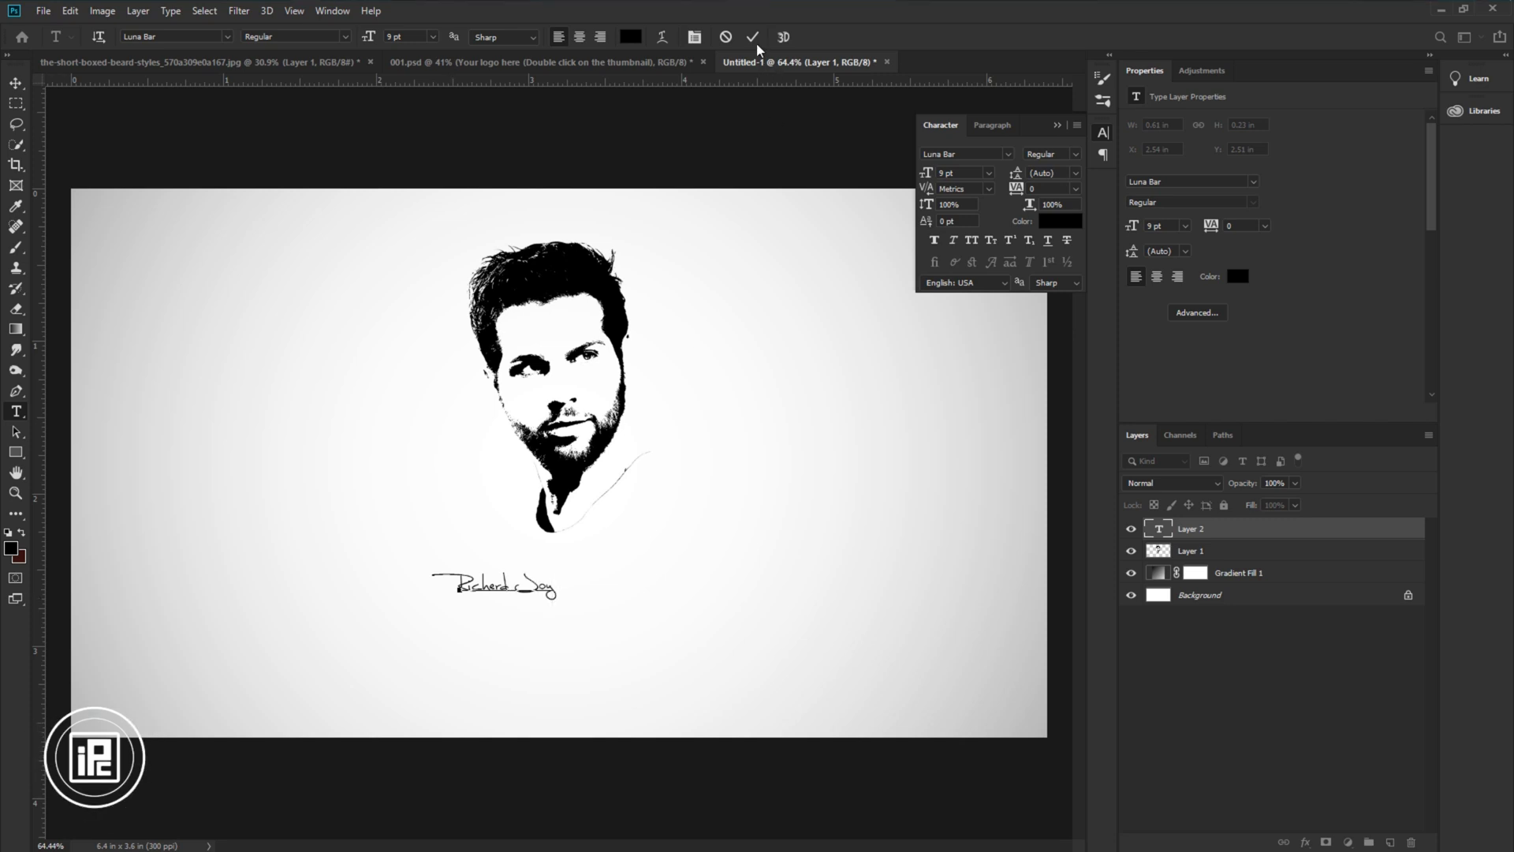
Step: Commit the name text, then roughly enlarge it and drag it below the portrait
left_click(752, 36)
left_click(16, 82)
left_click_drag(513, 597, 511, 567)
left_click_drag(929, 176, 943, 181)
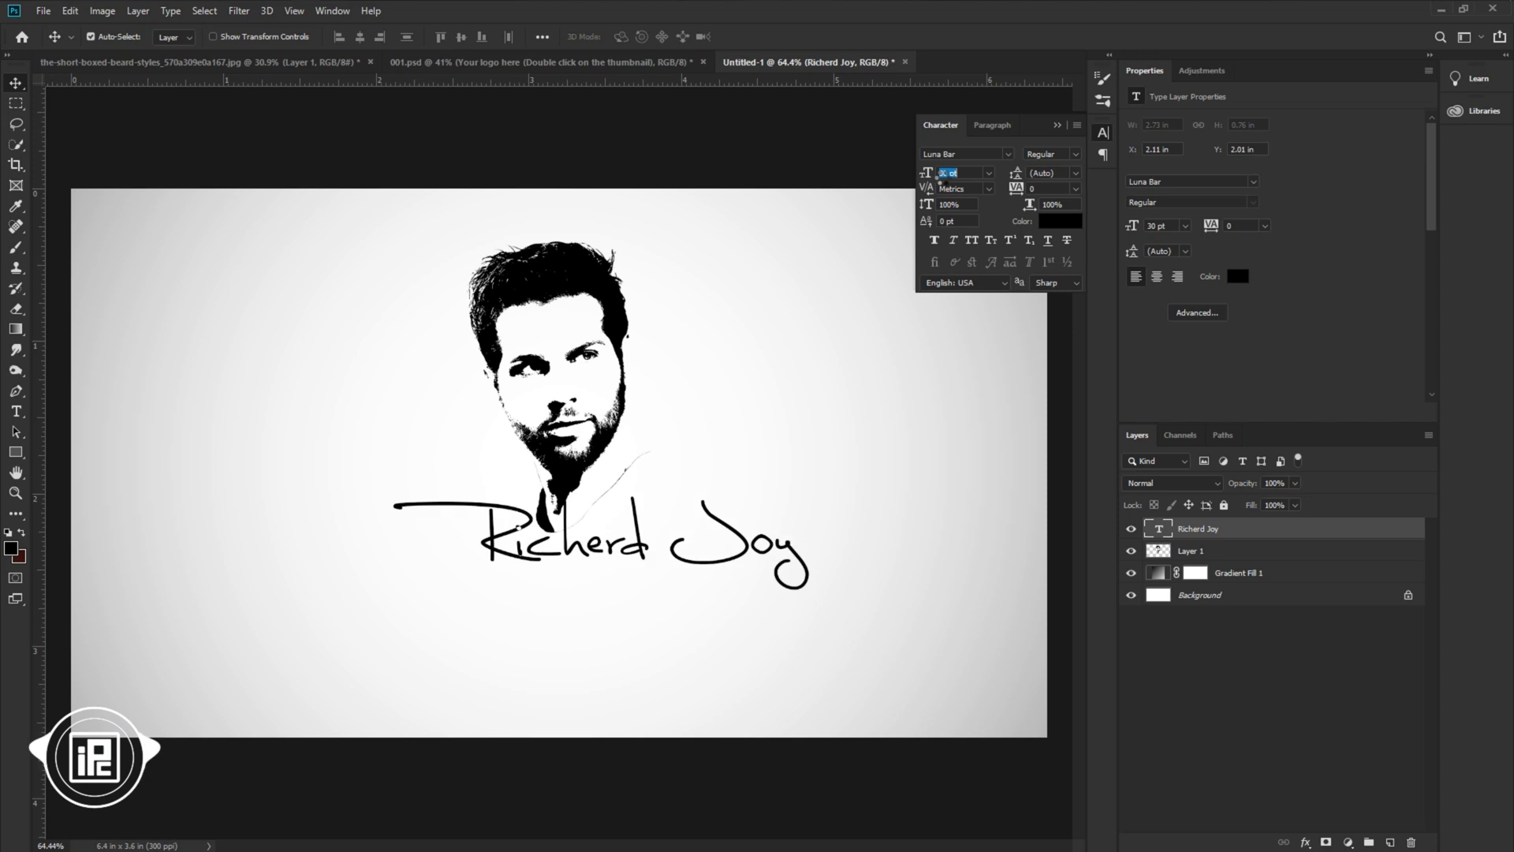
left_click_drag(741, 550, 699, 563)
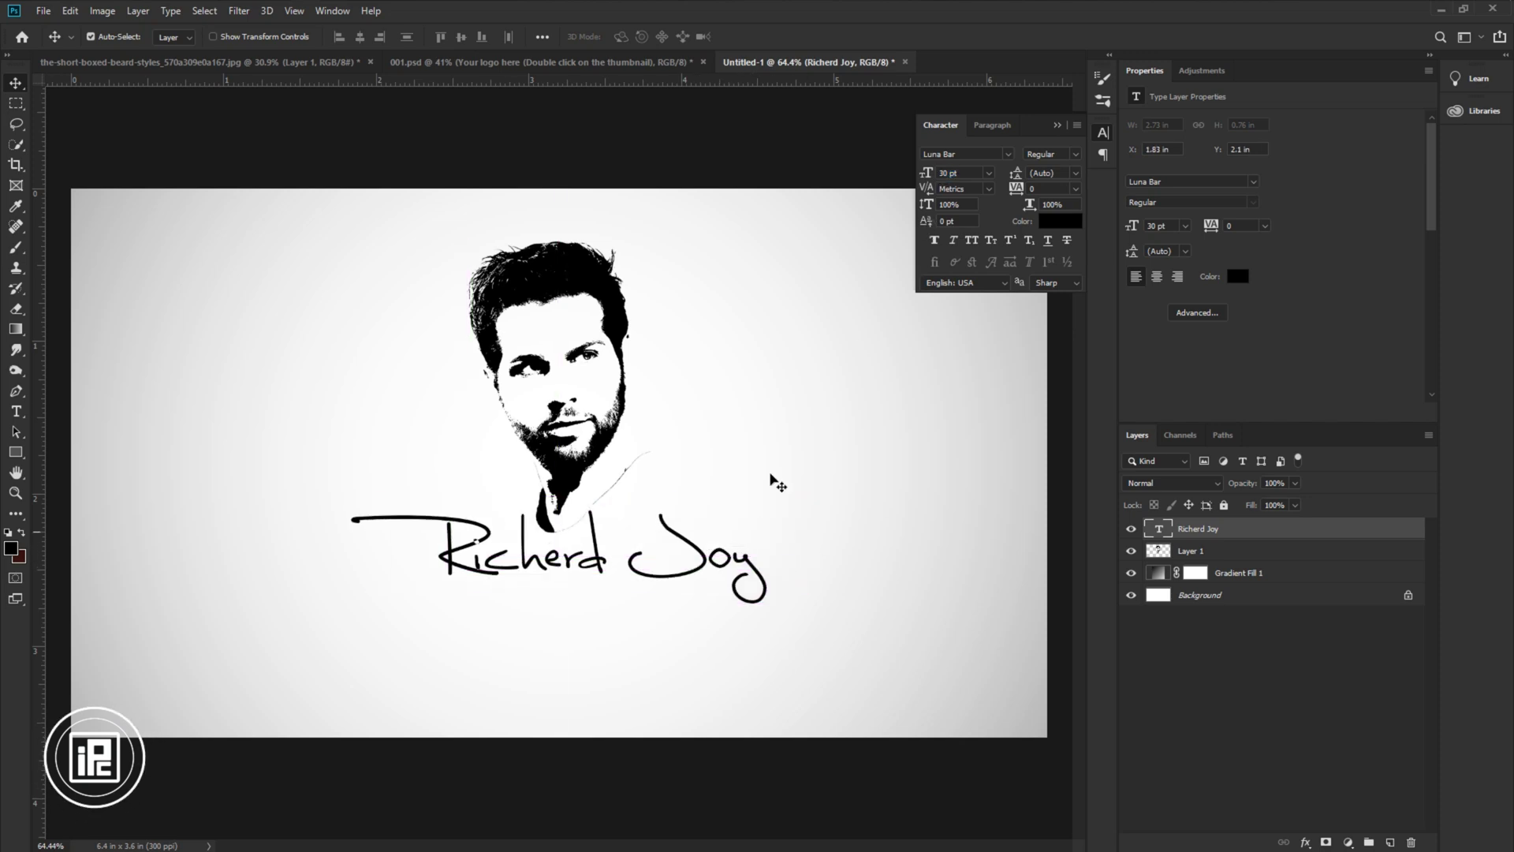
left_click_drag(938, 177, 932, 177)
left_click_drag(619, 552, 590, 532)
left_click_drag(928, 175, 930, 175)
left_click_drag(636, 534, 588, 544)
Step: Set the name's font size to 35 pt and nudge it centred under the chin
left_click(989, 173)
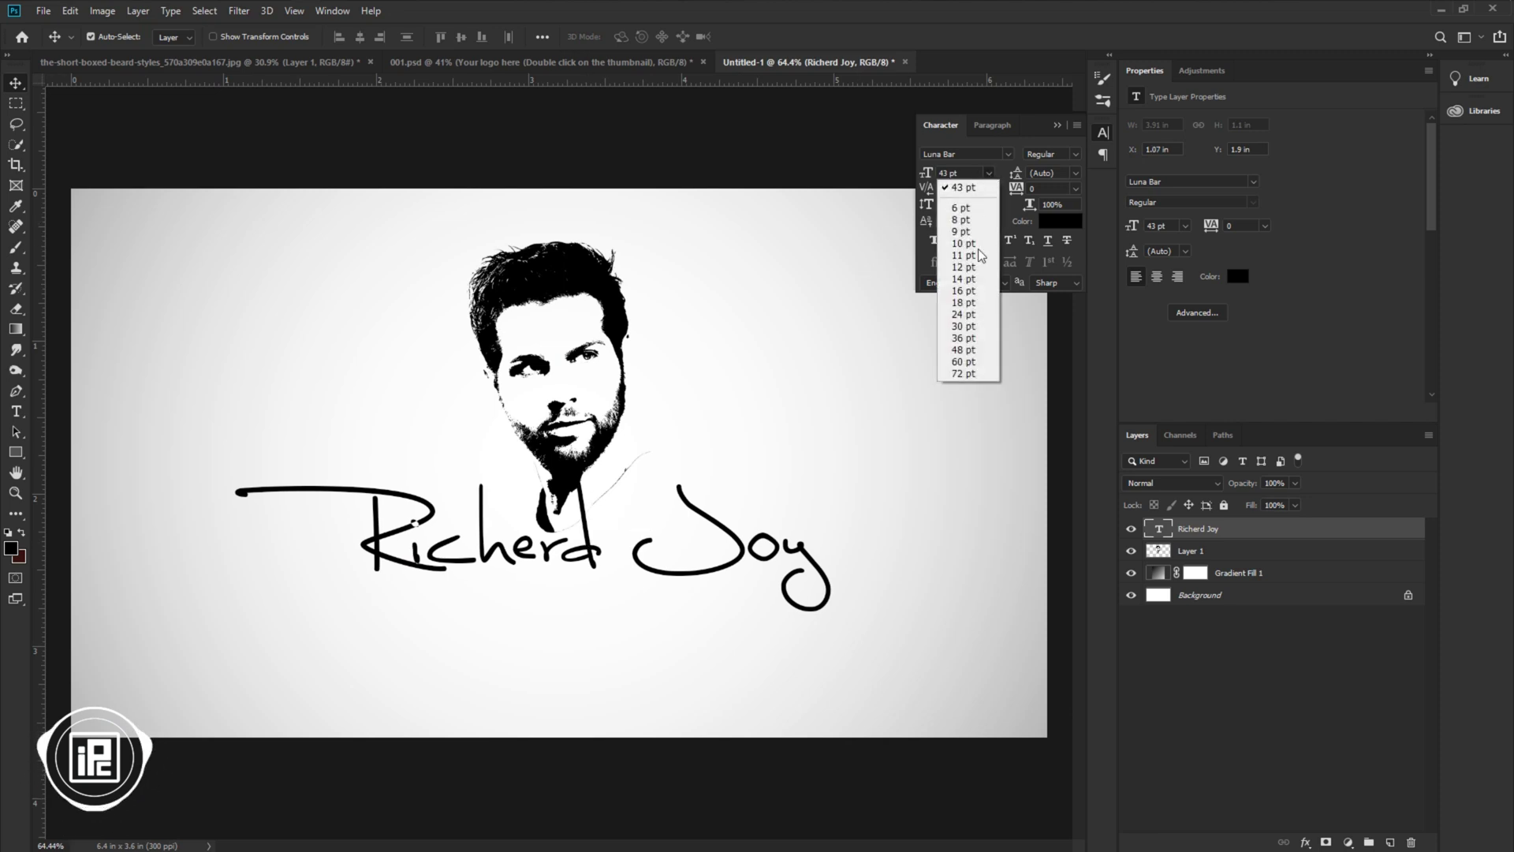
left_click(966, 322)
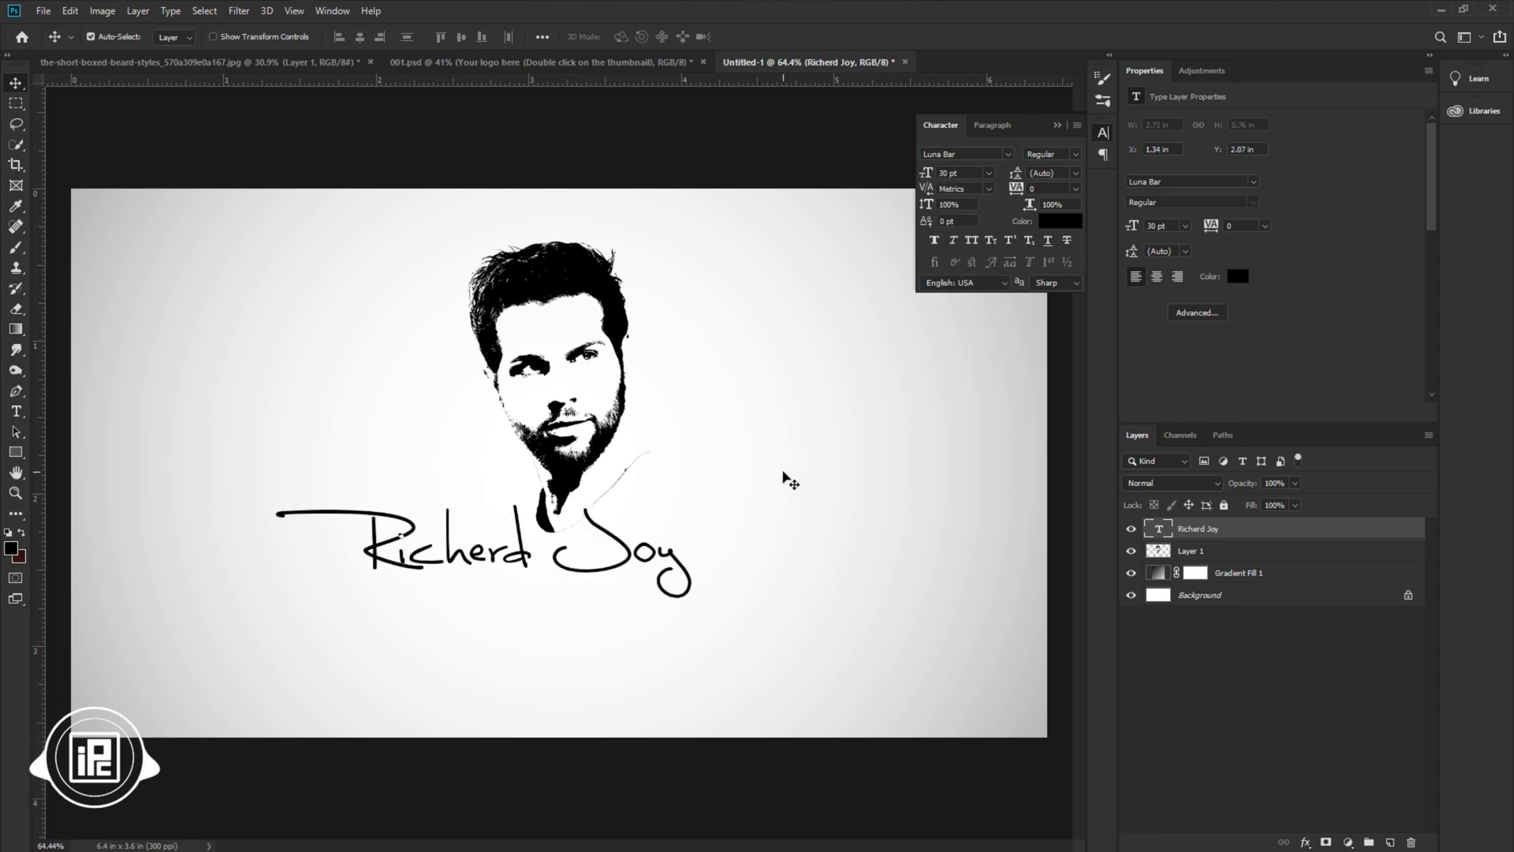
left_click(963, 173)
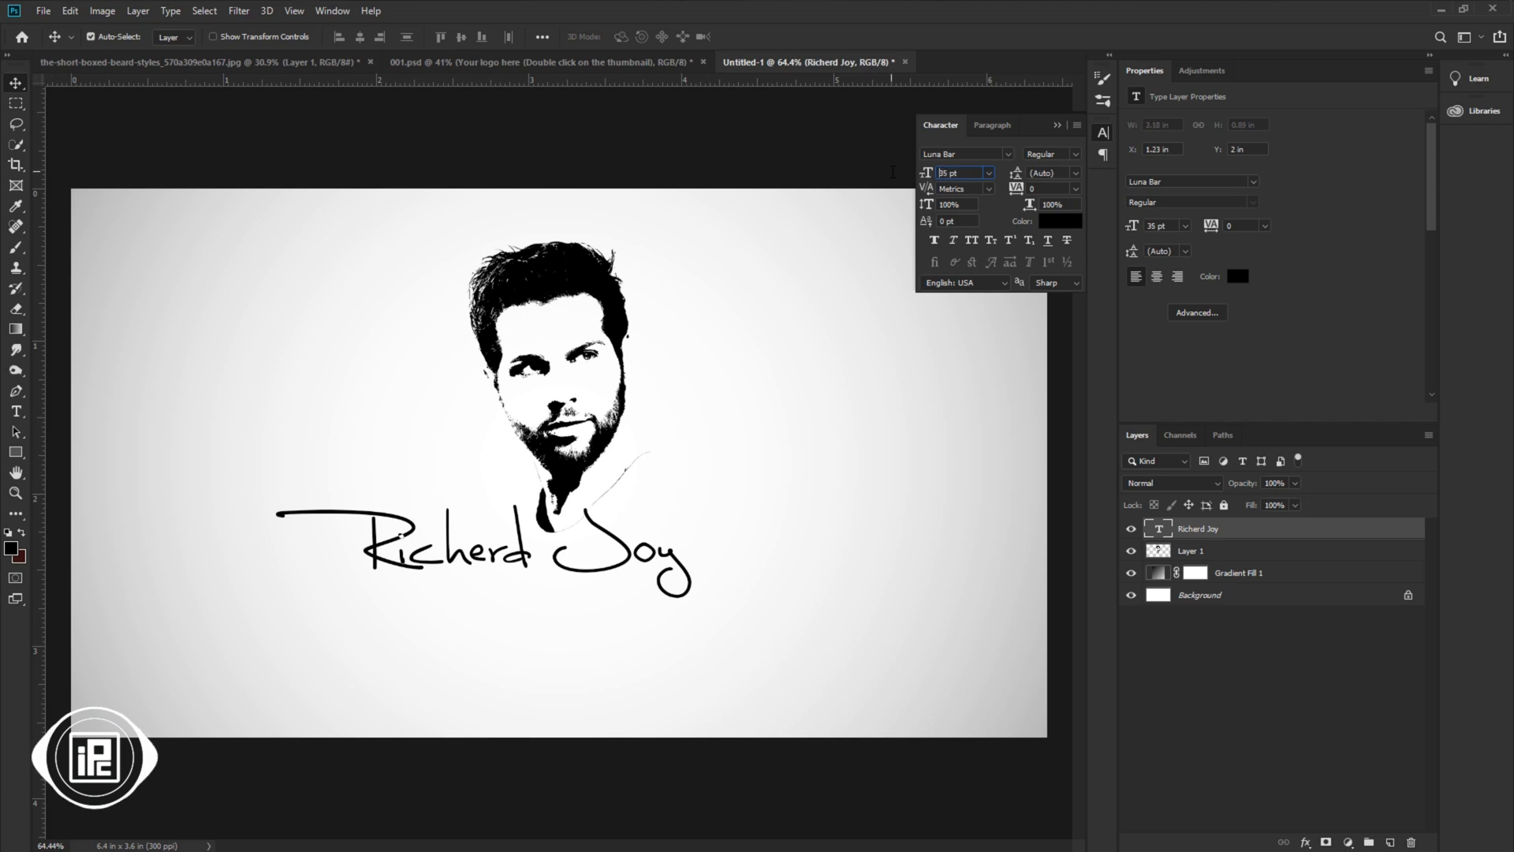
type("35")
key("Return")
left_click_drag(646, 530, 726, 561)
key("Left")
key("Left")
key("Left")
key("Left")
key("Left")
key("Left")
key("Left")
key("Left")
key("Left")
key("Left")
key("Left")
key("Left")
key("Left")
key("Left")
key("Left")
key("Up")
key("Up")
key("Up")
key("Up")
key("Up")
key("Up")
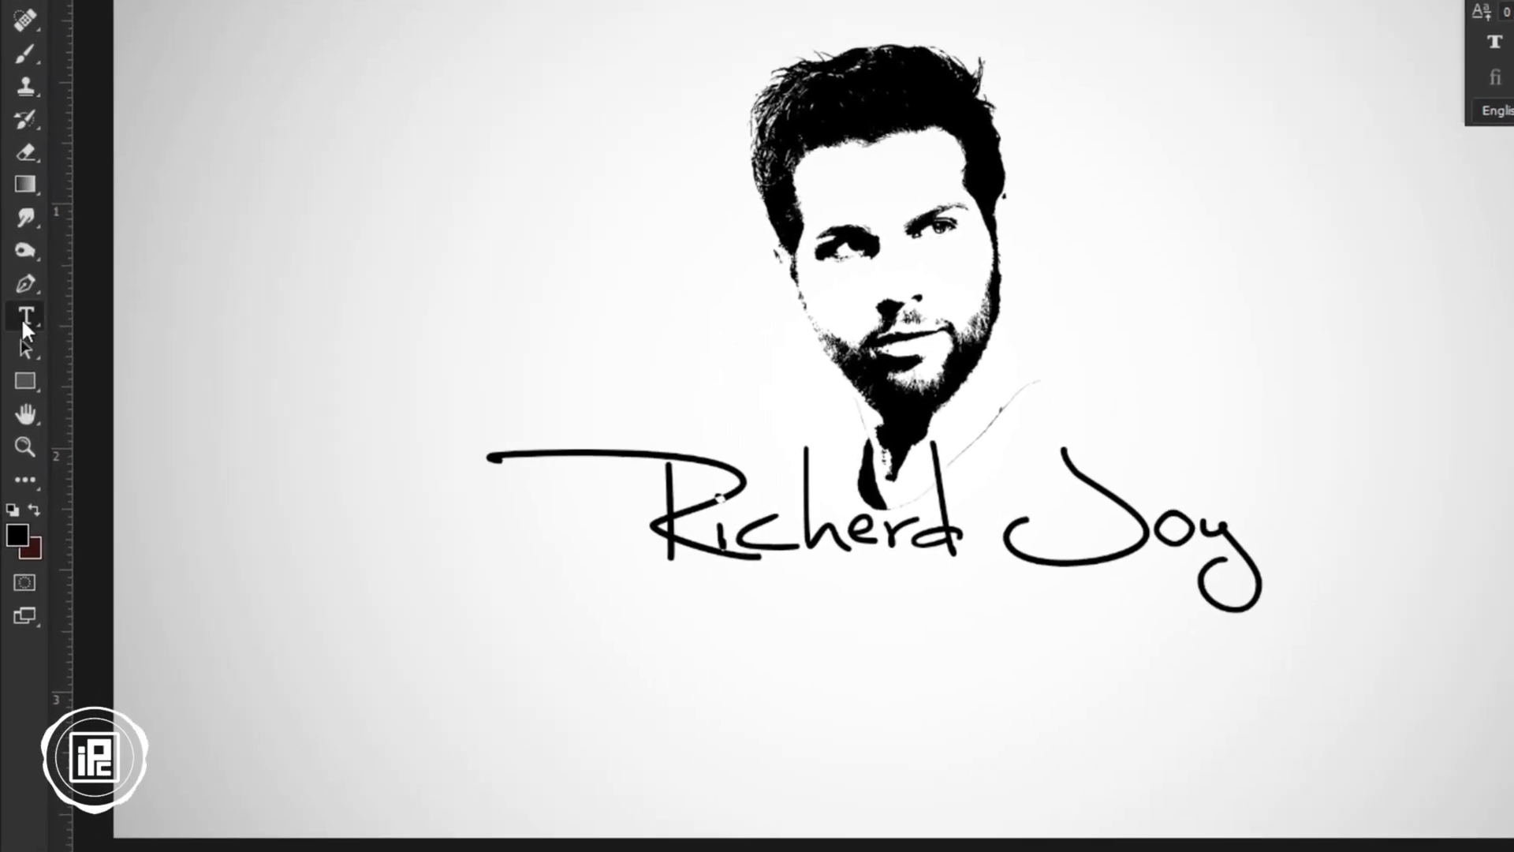
Step: Add a new Gotham text line reading PHOTOSHOP below the name
right_click(21, 317)
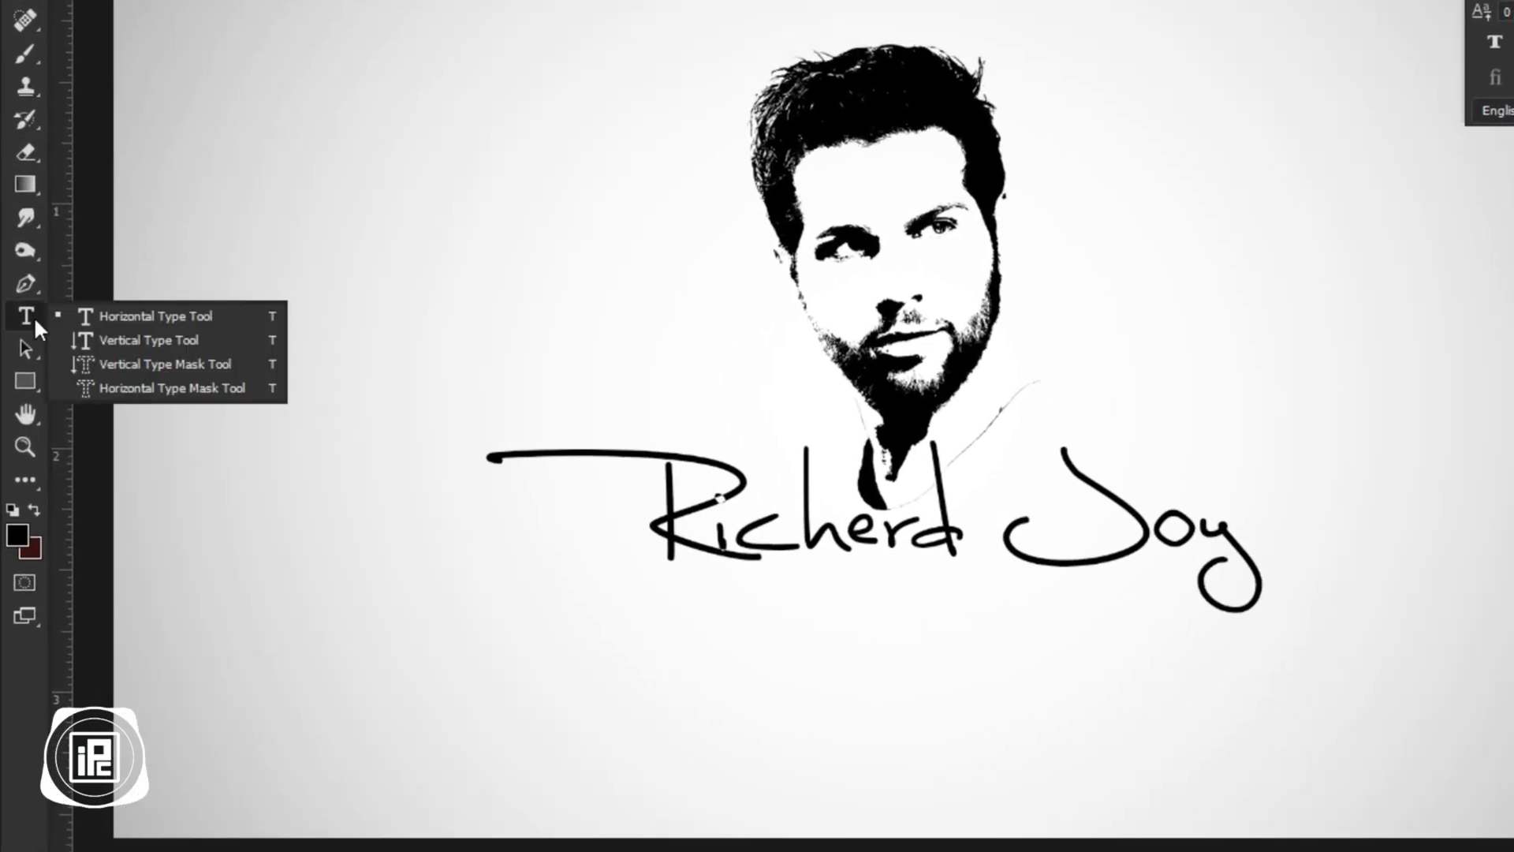
left_click(110, 315)
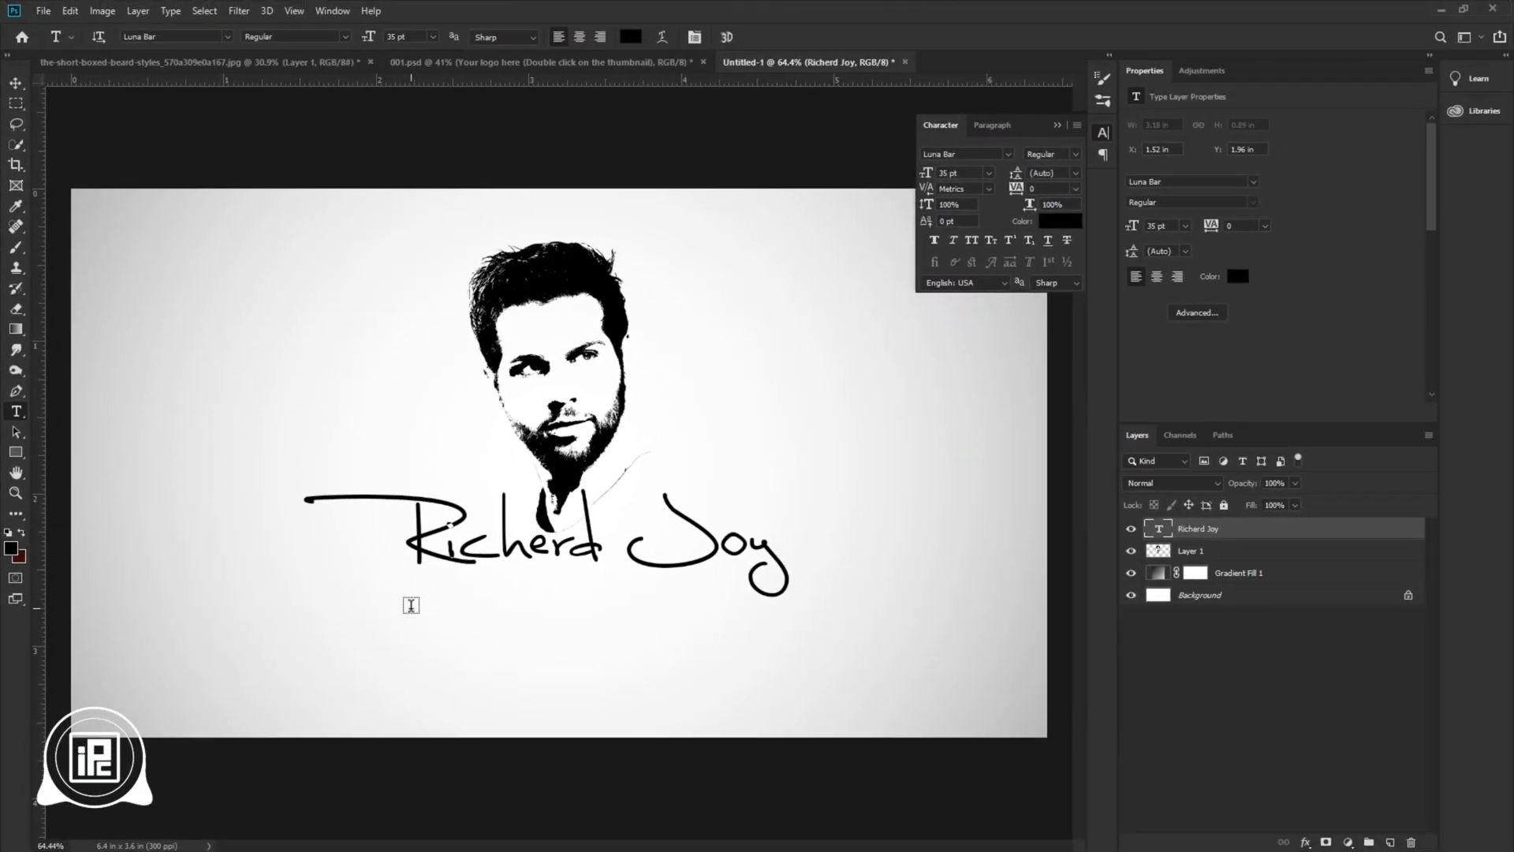
left_click(411, 605)
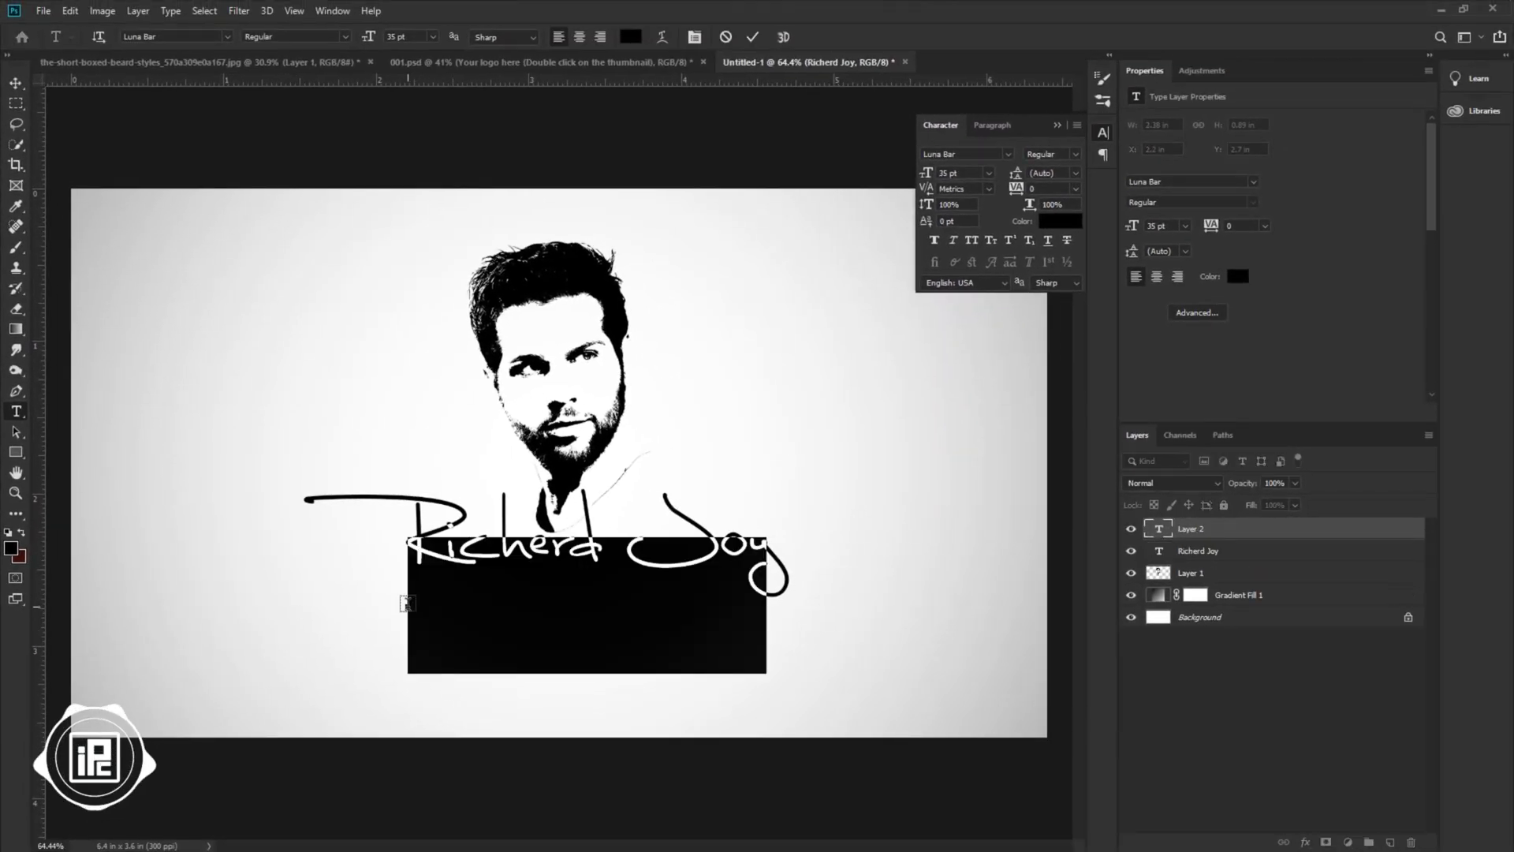
left_click(1006, 158)
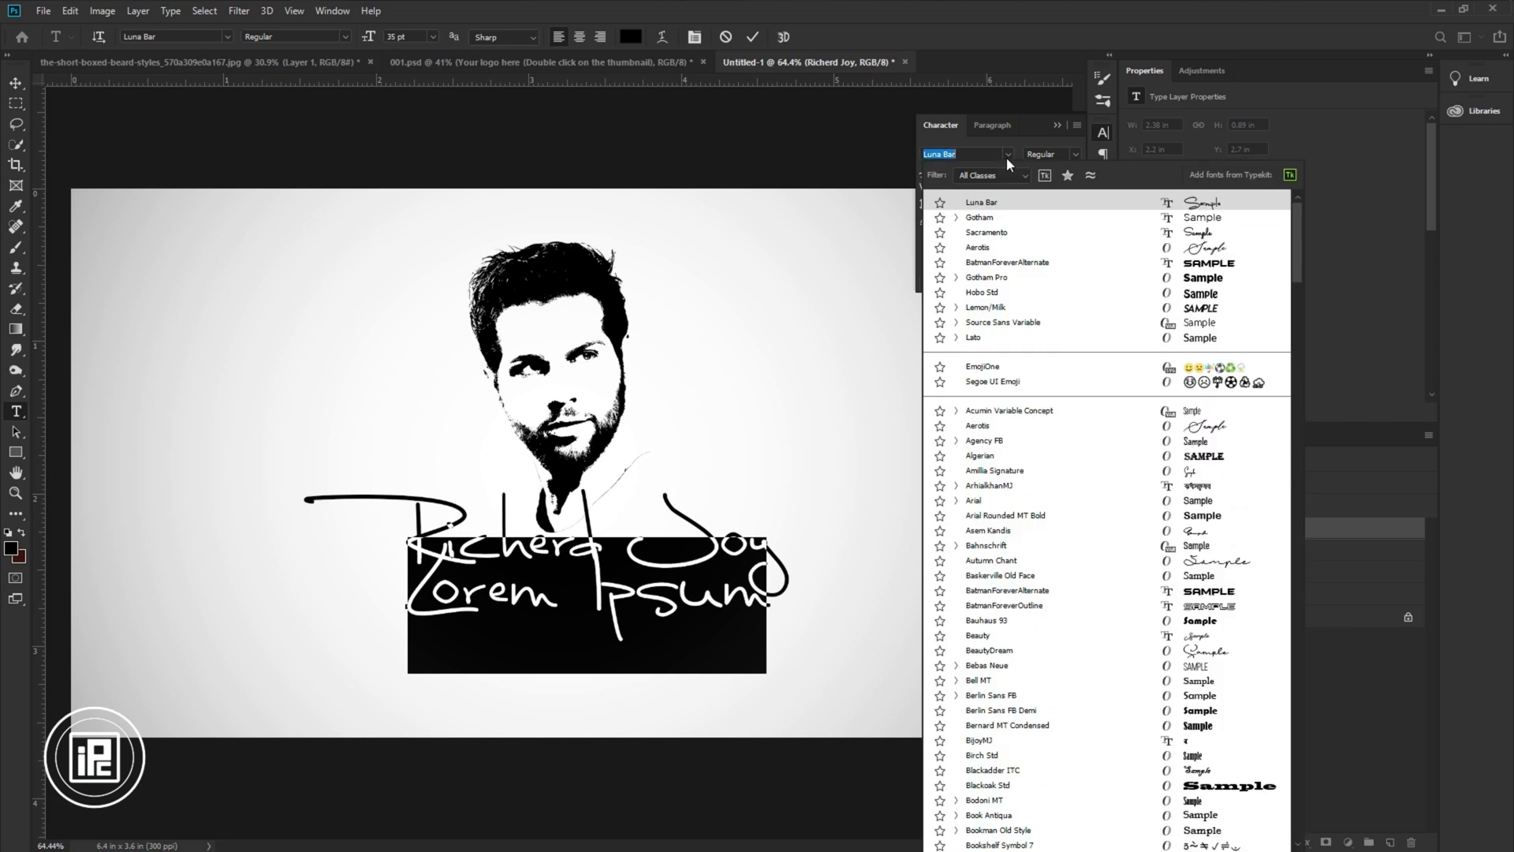
left_click(1004, 214)
key("Escape")
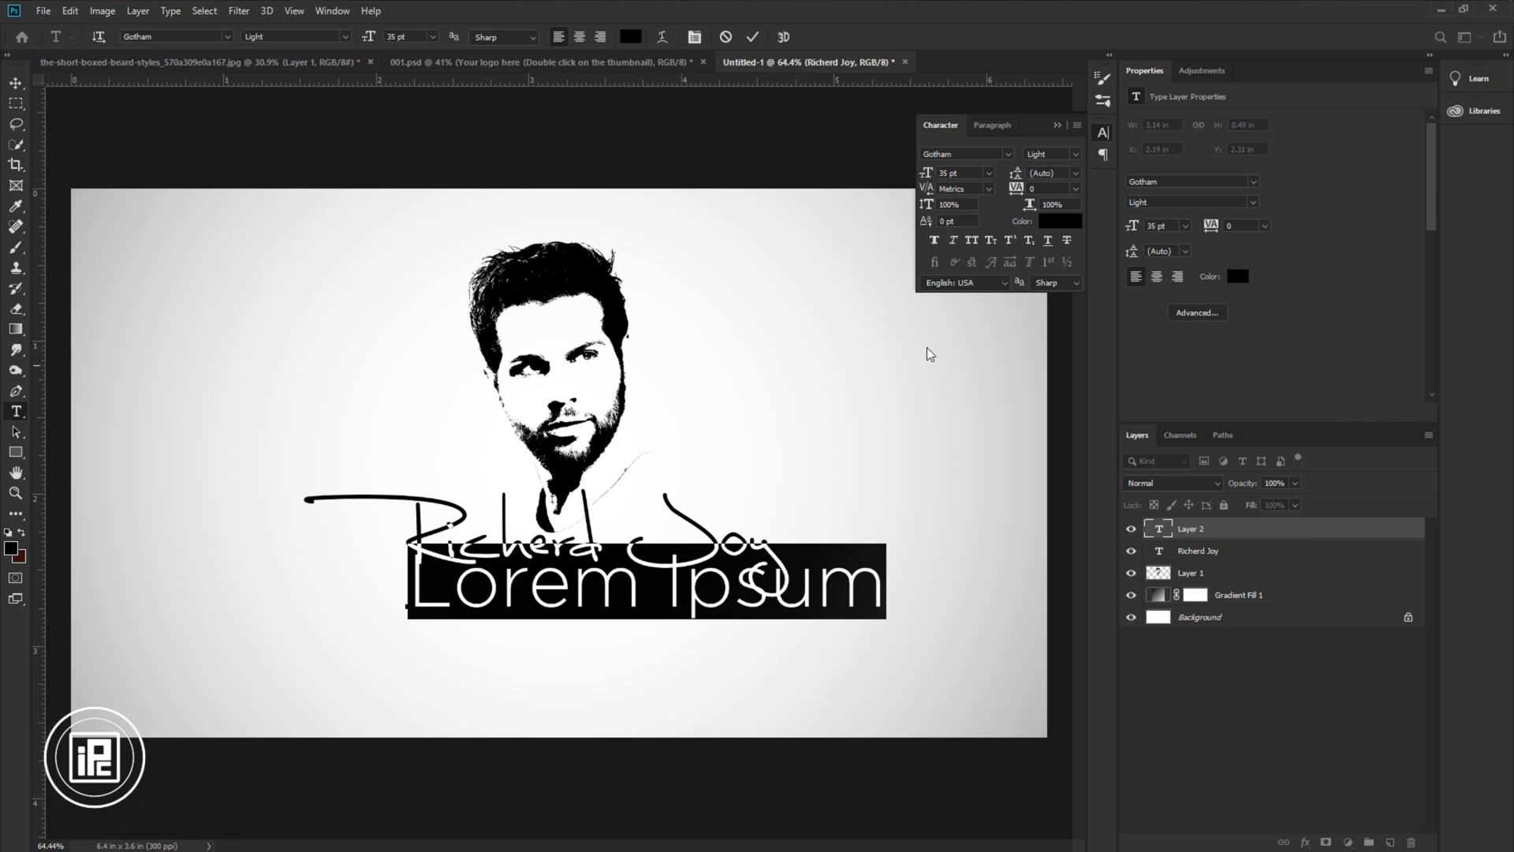
left_click_drag(929, 173, 913, 184)
type("PHOTOSHOP")
key("ctrl+Return")
Step: Shrink PHOTOSHOP to 9 pt and move it slightly up and right
left_click(16, 83)
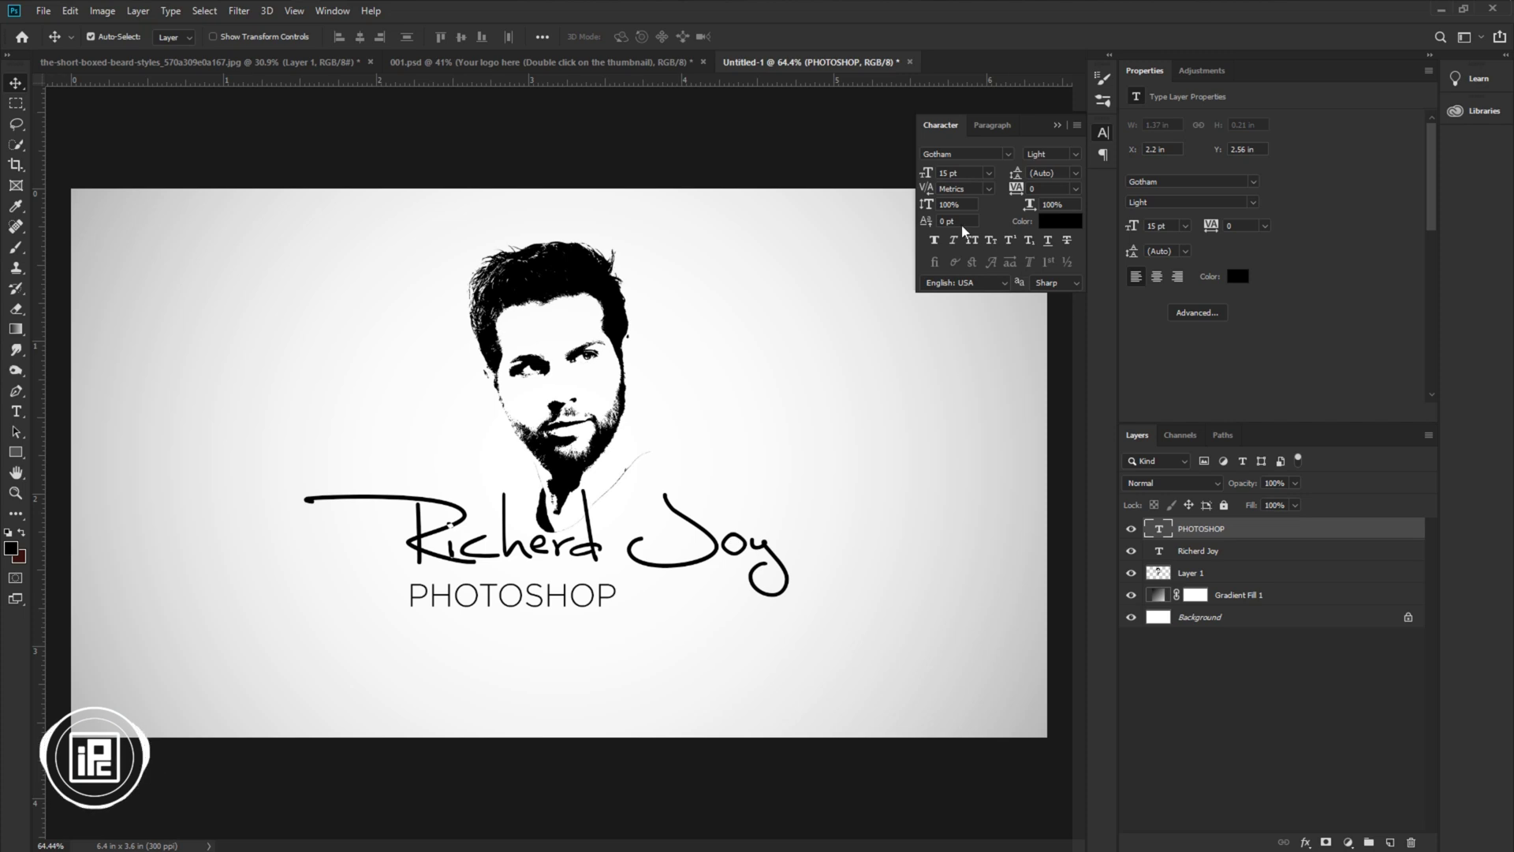
left_click_drag(929, 176, 923, 179)
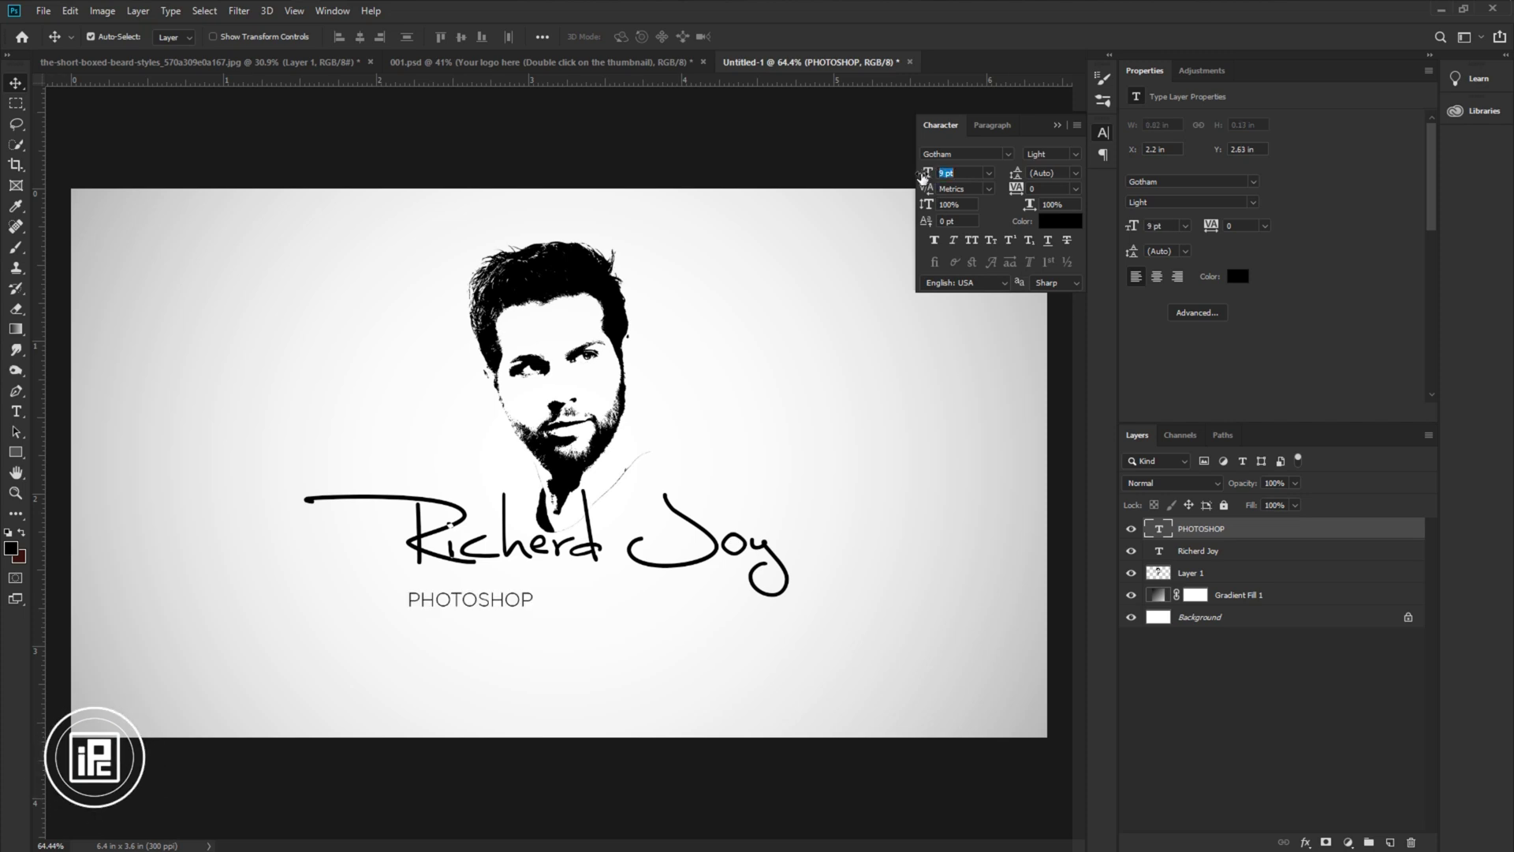
left_click(924, 190)
left_click(465, 607)
left_click_drag(472, 607, 477, 597)
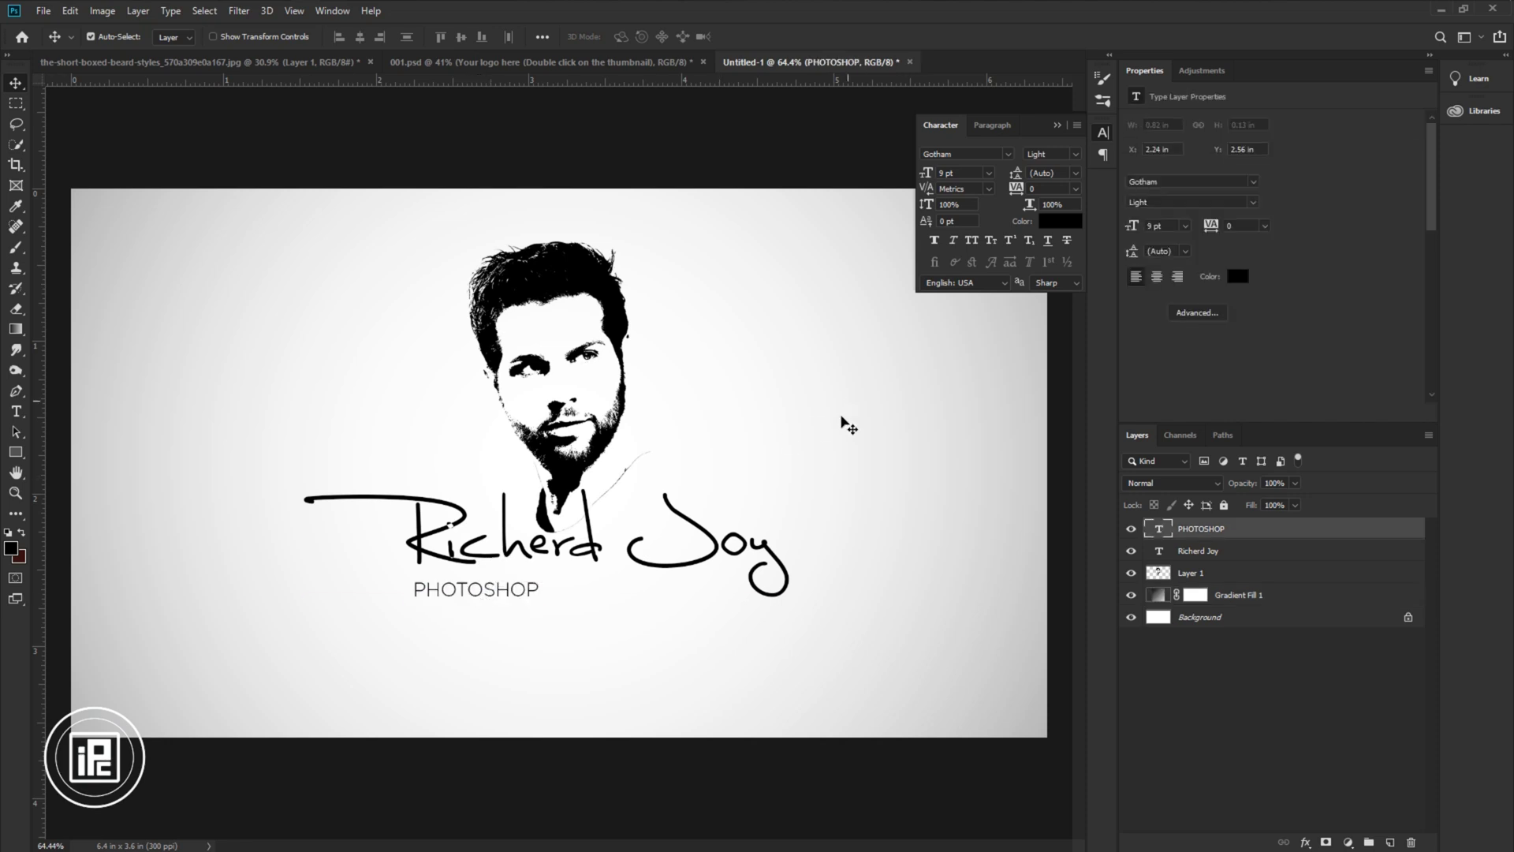
Step: Set PHOTOSHOP's tracking to 1040 and its font style to Book
left_click(1033, 190)
type("400")
key("Return")
left_click_drag(1031, 190, 1064, 187)
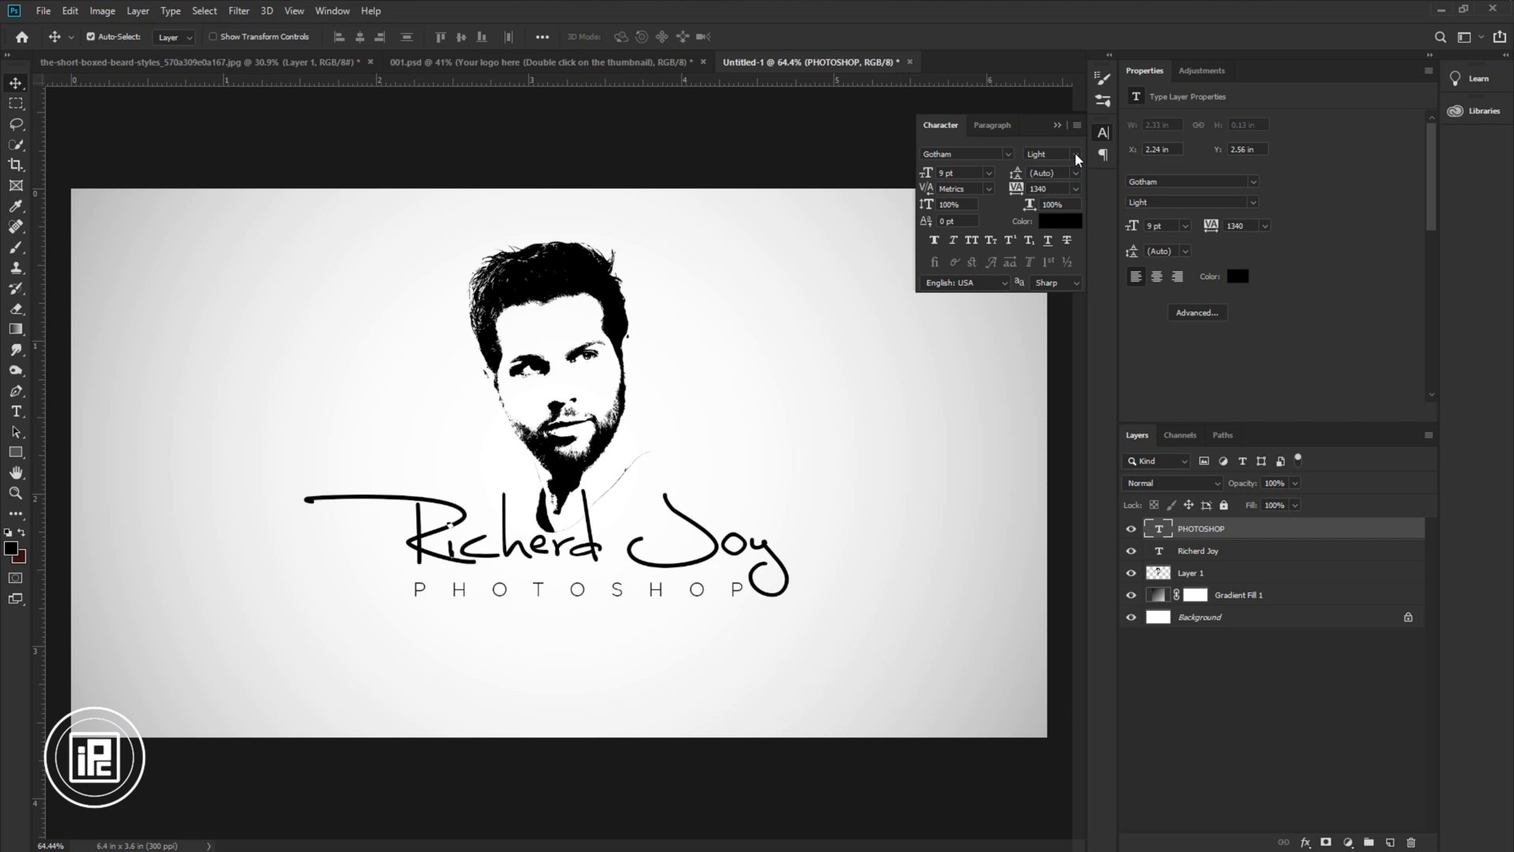
left_click(1075, 155)
left_click(1085, 194)
left_click(859, 509)
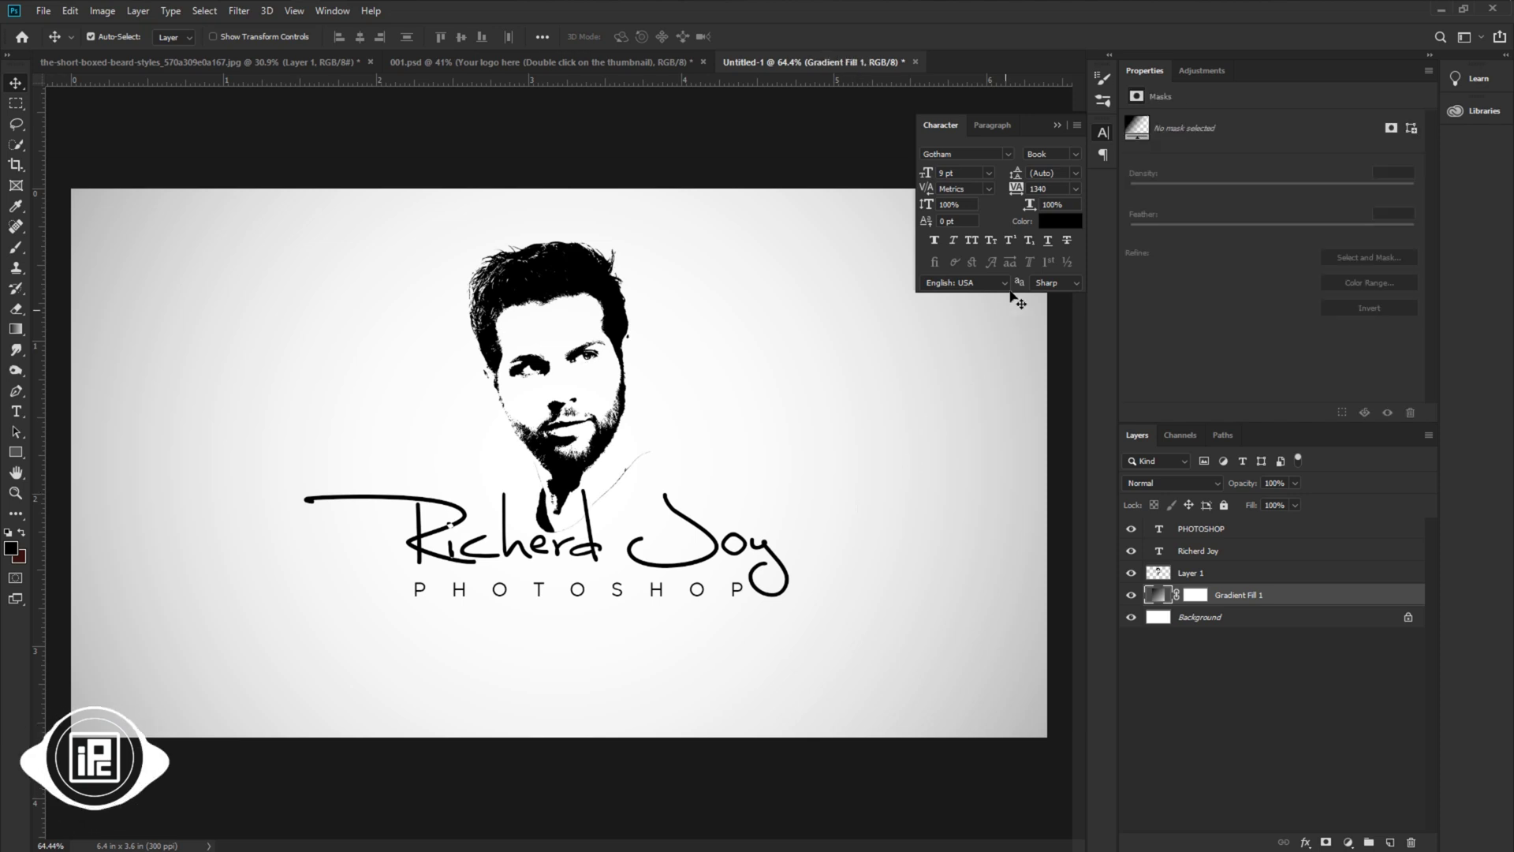
left_click(1058, 125)
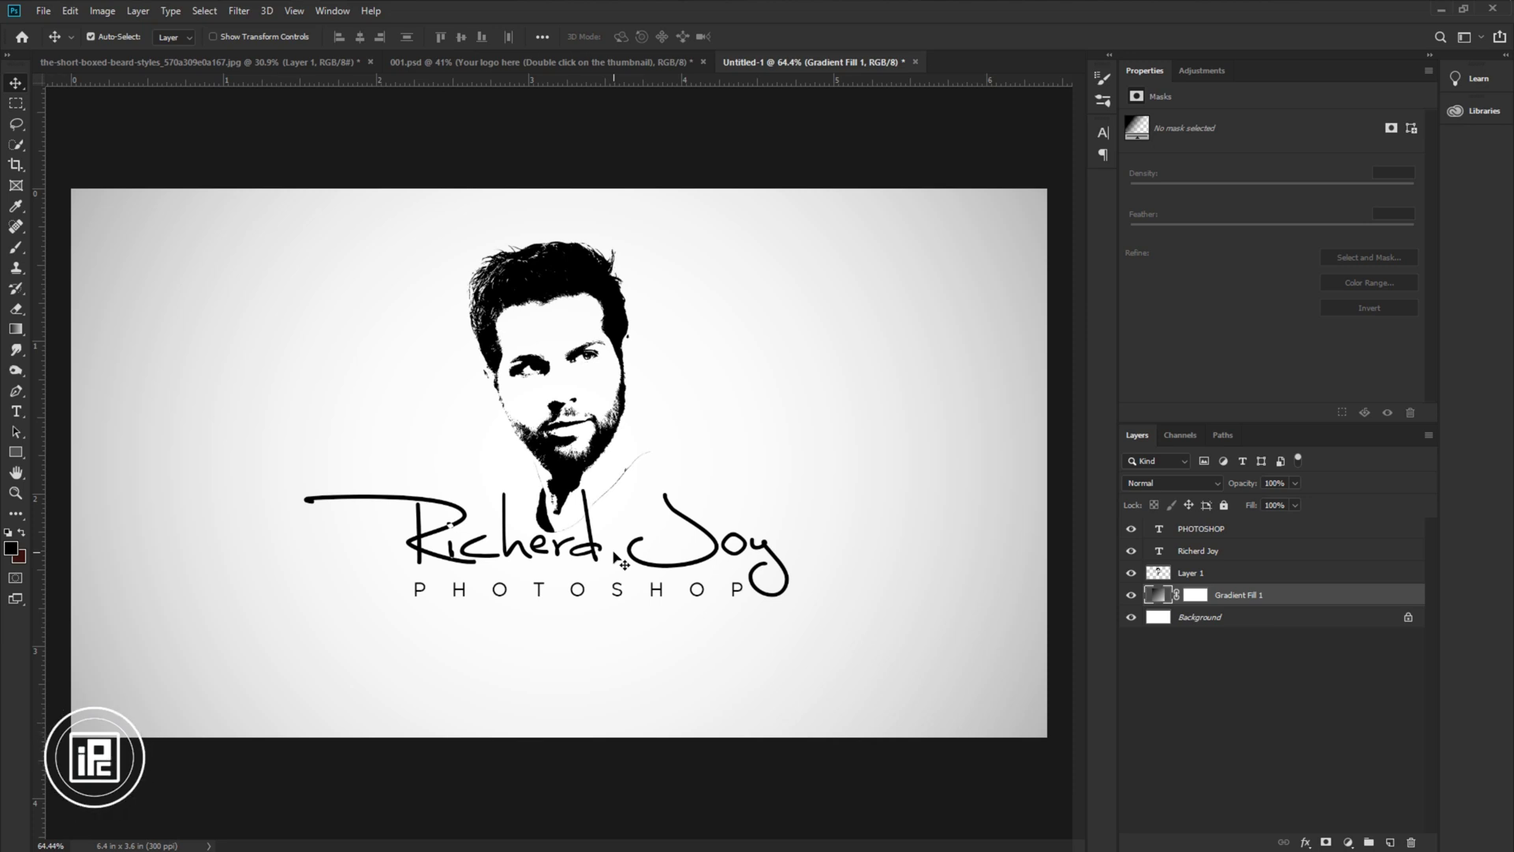
Step: Add a Violet, Orange gradient fill layer above Layer 1 and clip it to the portrait
left_click(1198, 574)
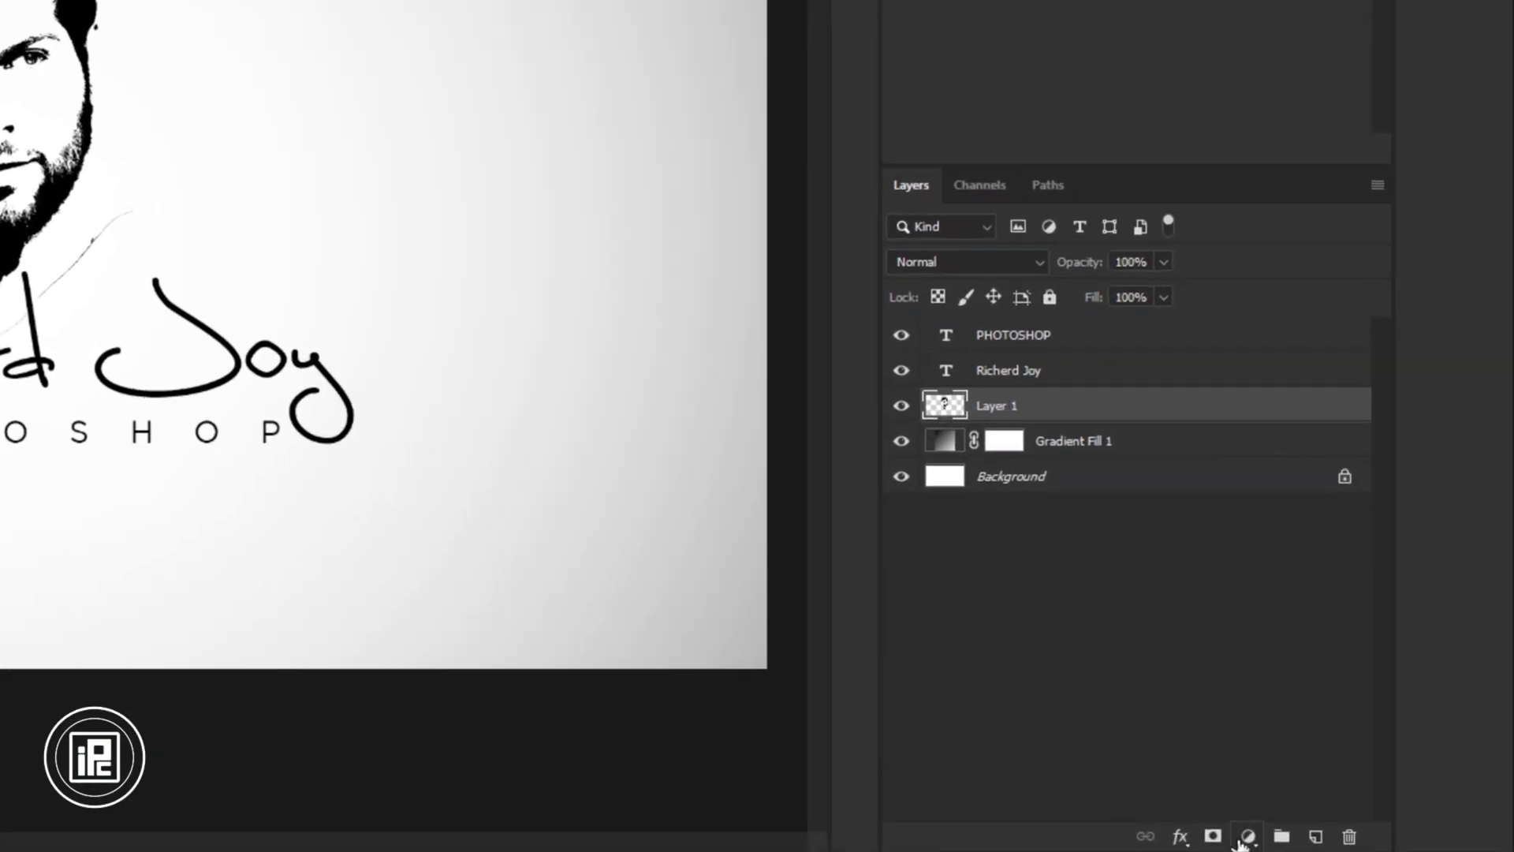
left_click(1246, 838)
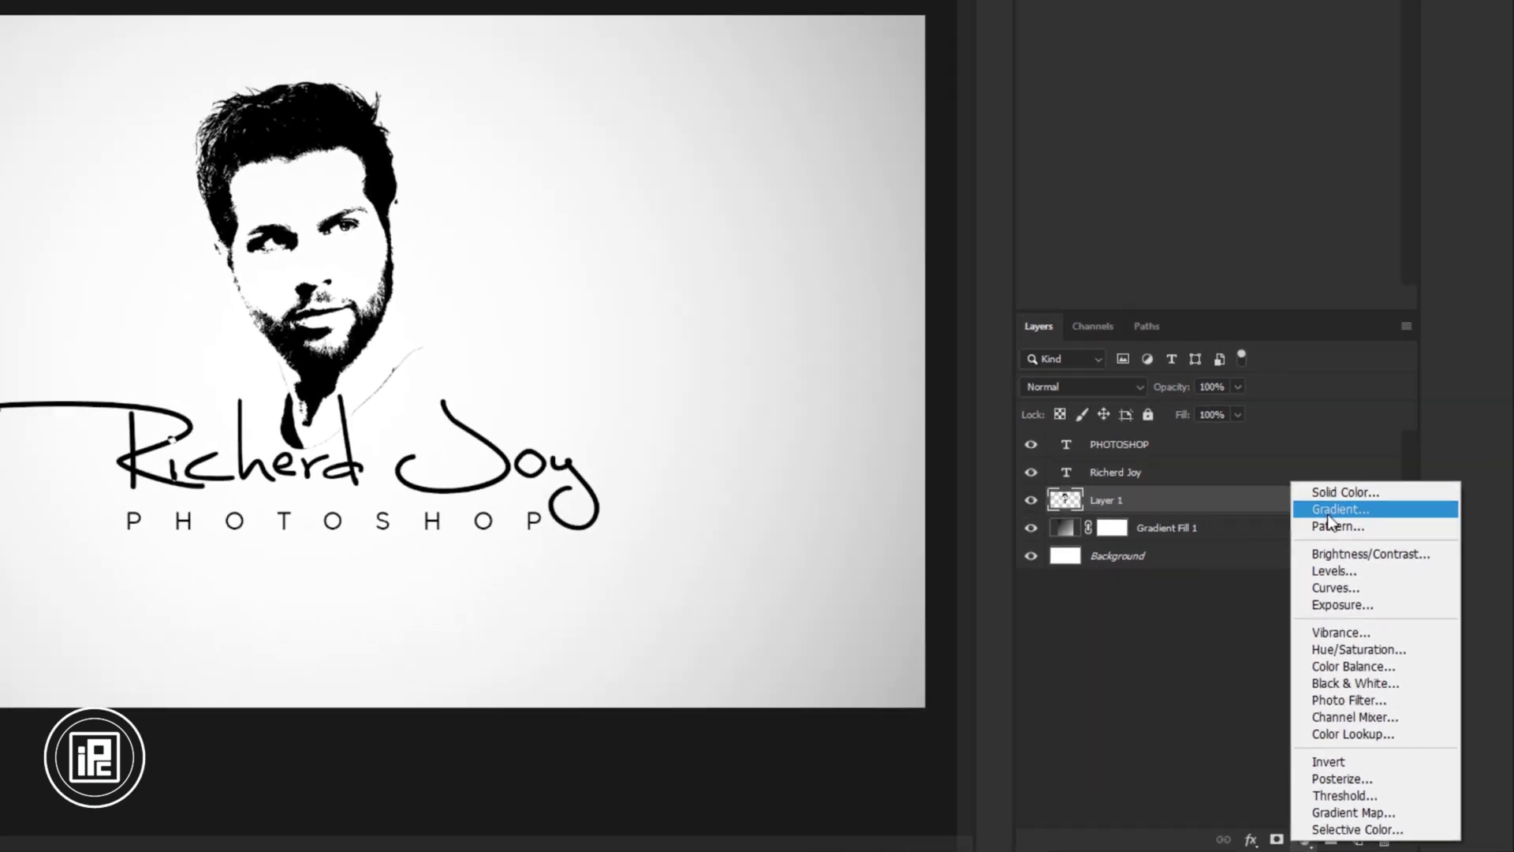
left_click(1330, 514)
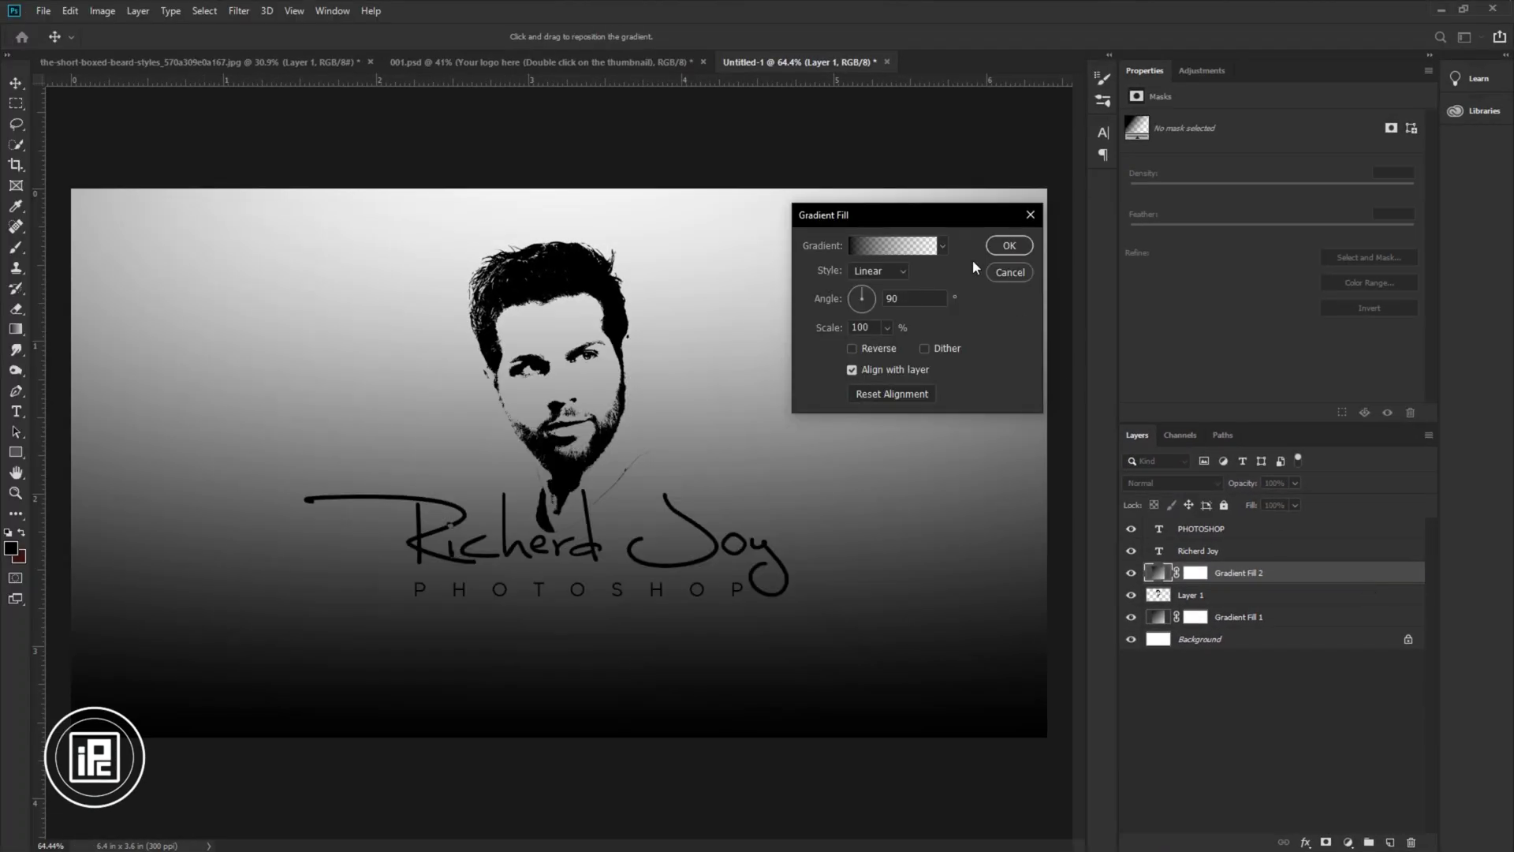
left_click(891, 251)
left_click(976, 174)
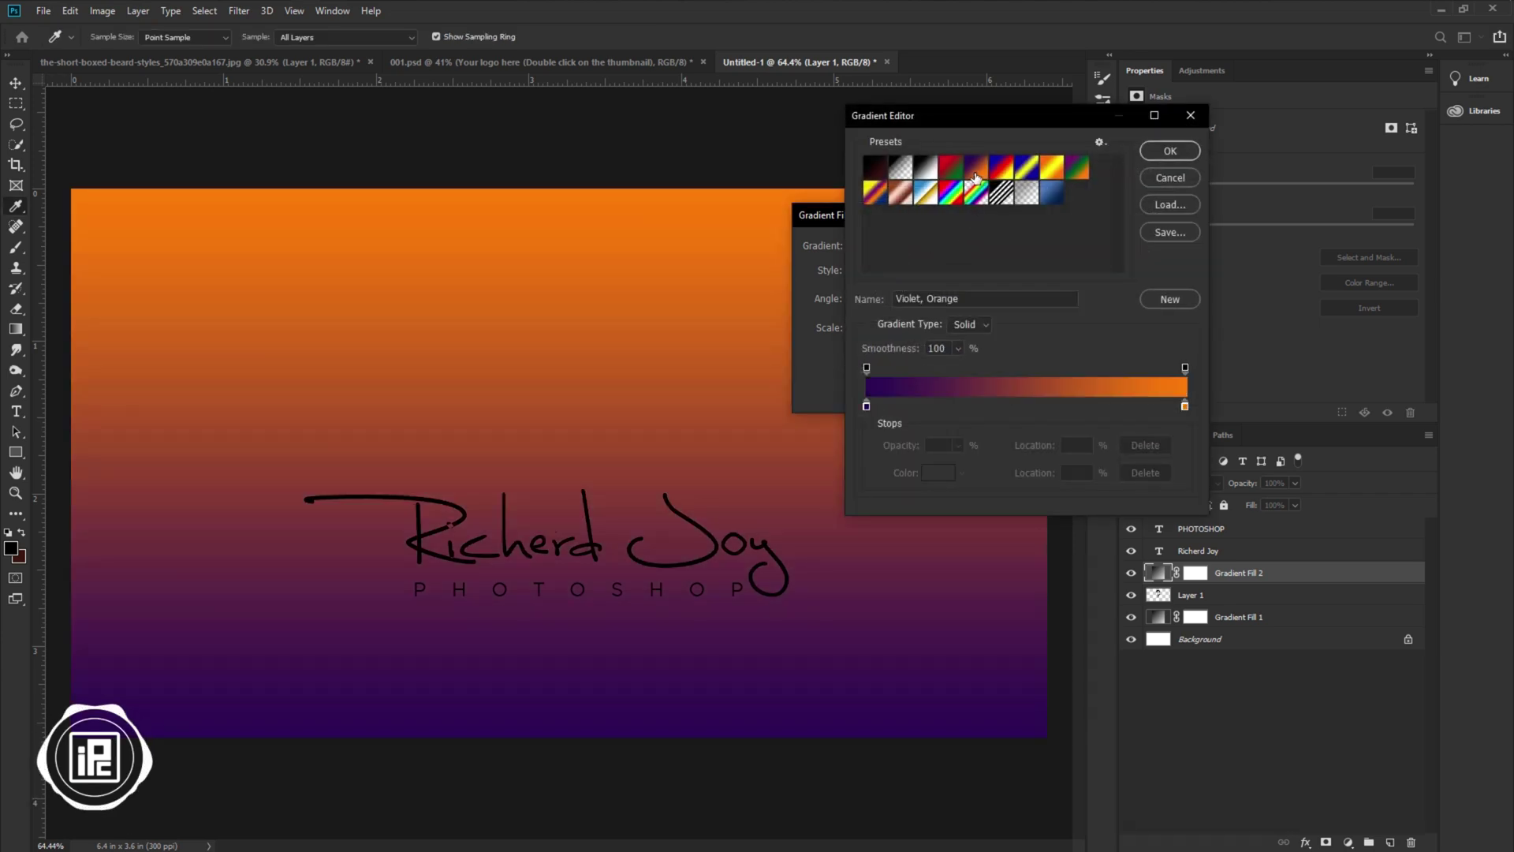
left_click(1161, 152)
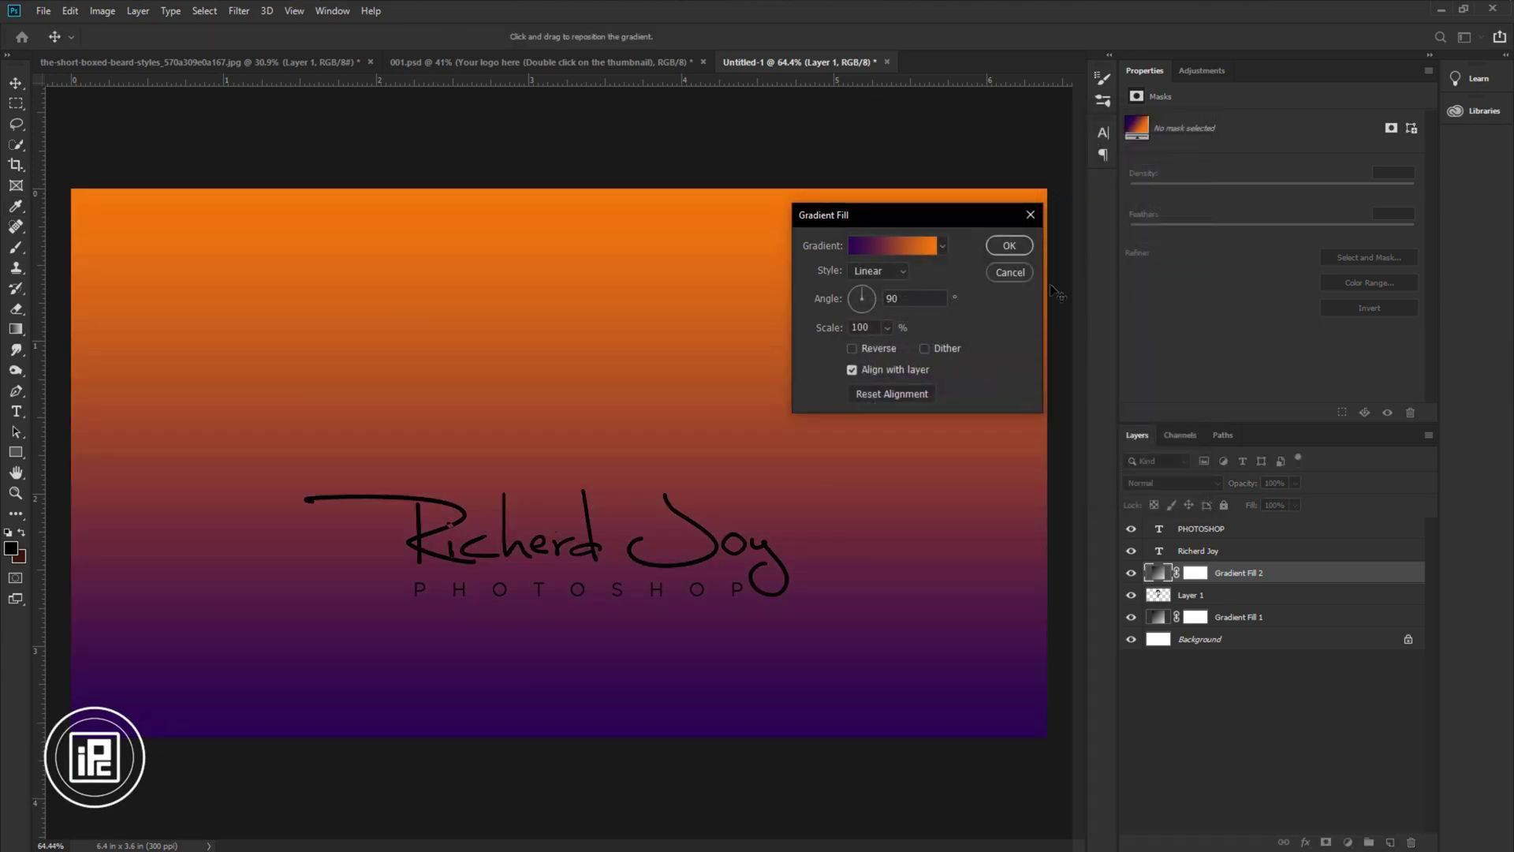
left_click(1006, 245)
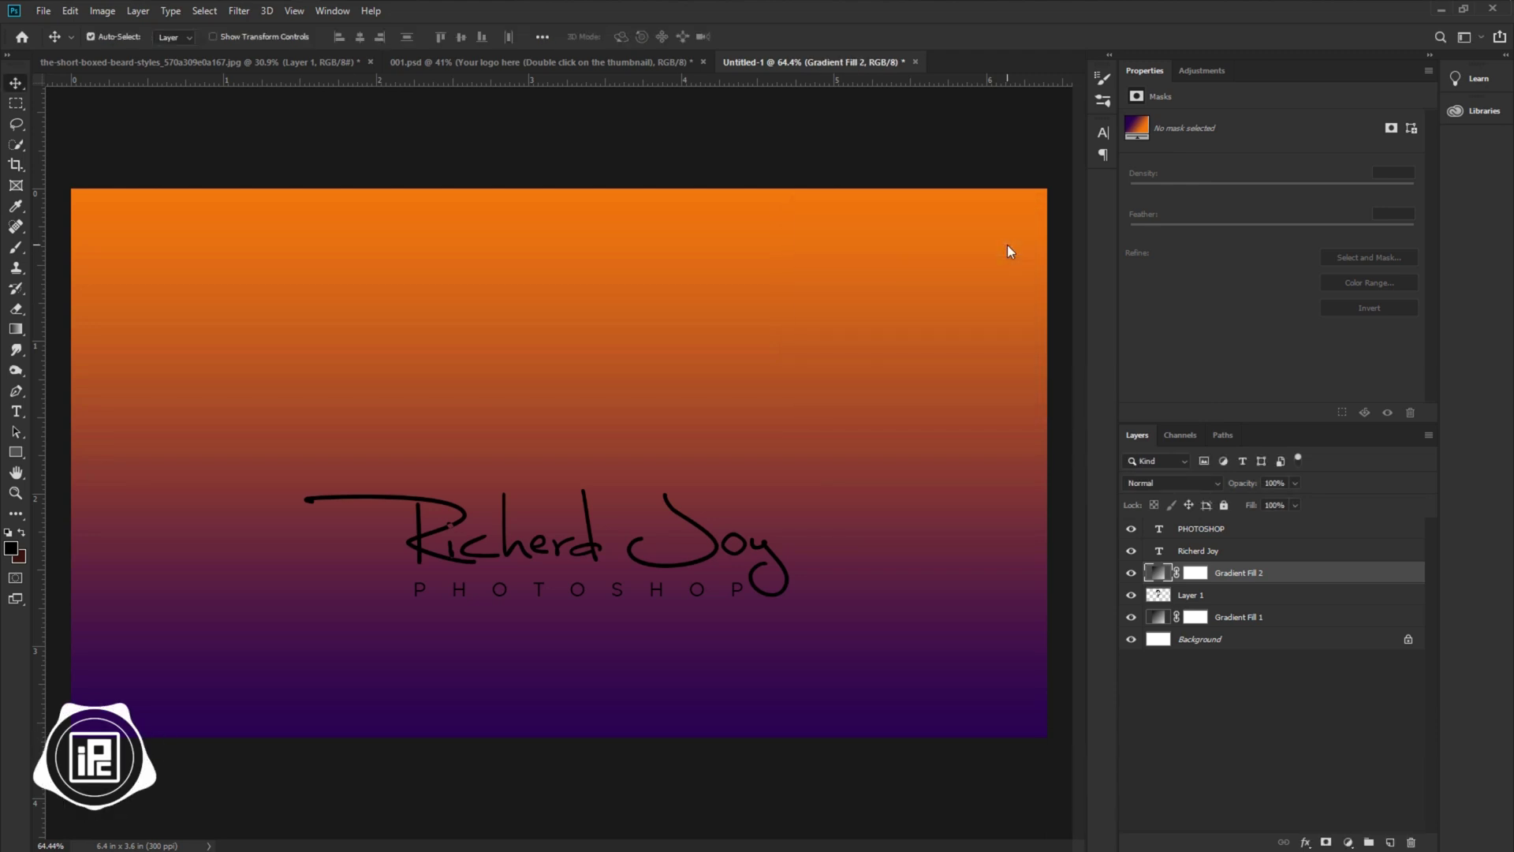
right_click(1284, 577)
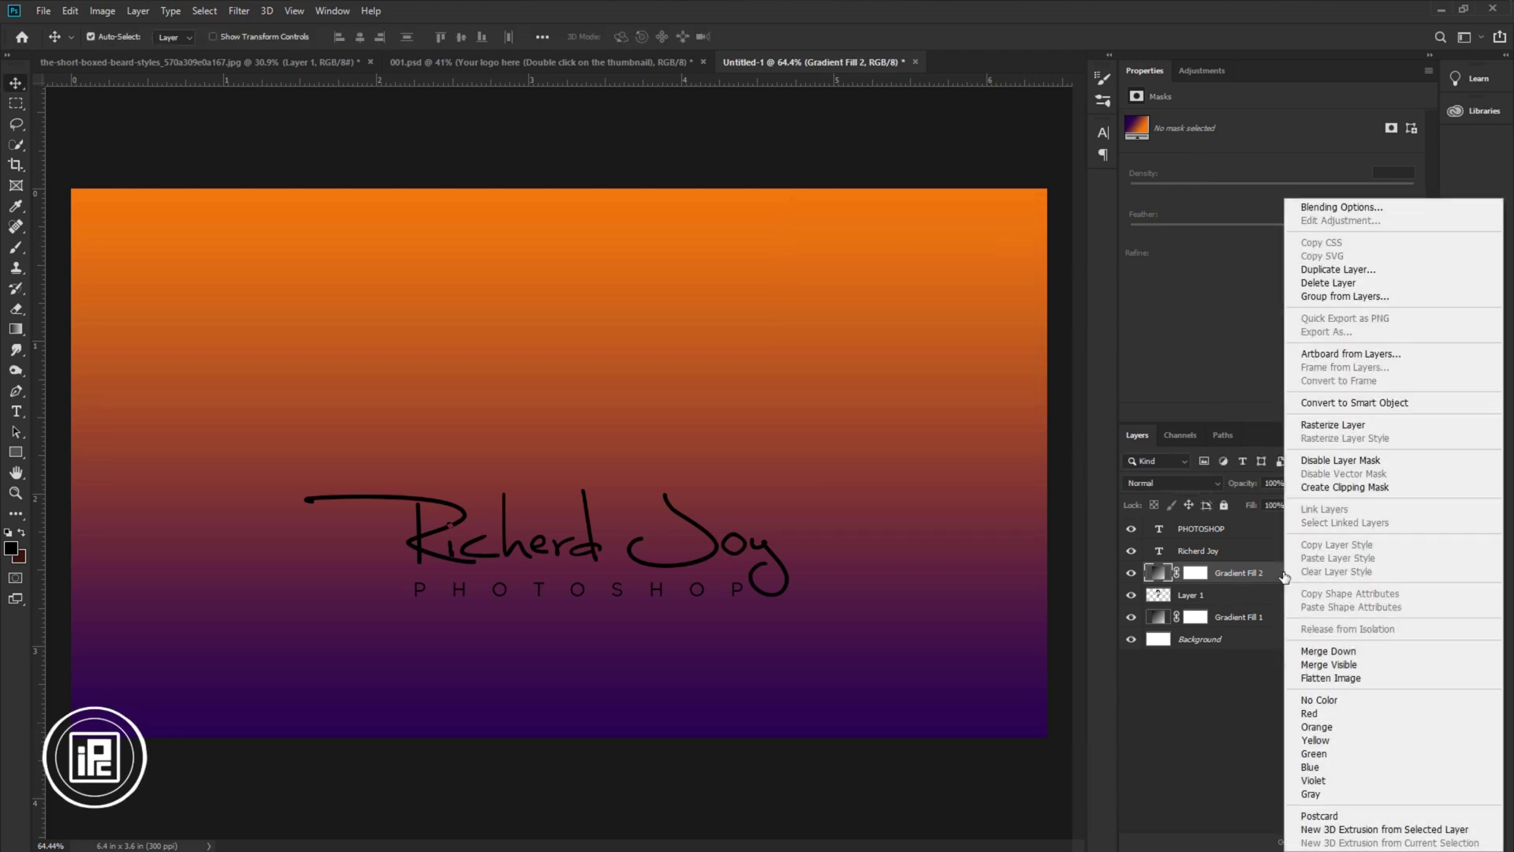
left_click(1333, 487)
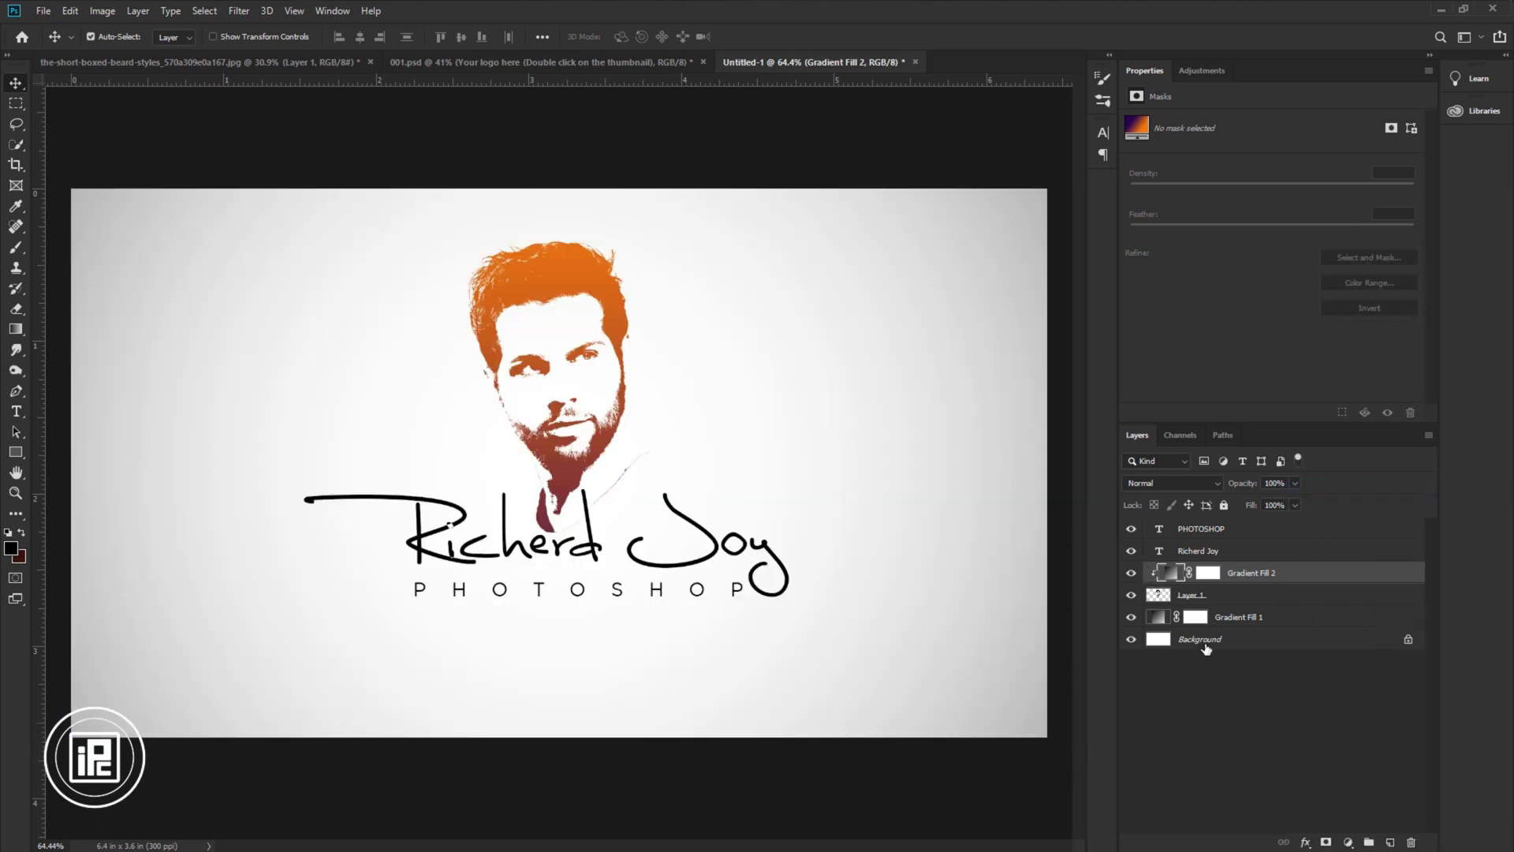
Step: Move the portrait gradient's violet stop to 60%, set its angle to 73.07°, and adjust the midpoint
double_click(1172, 572)
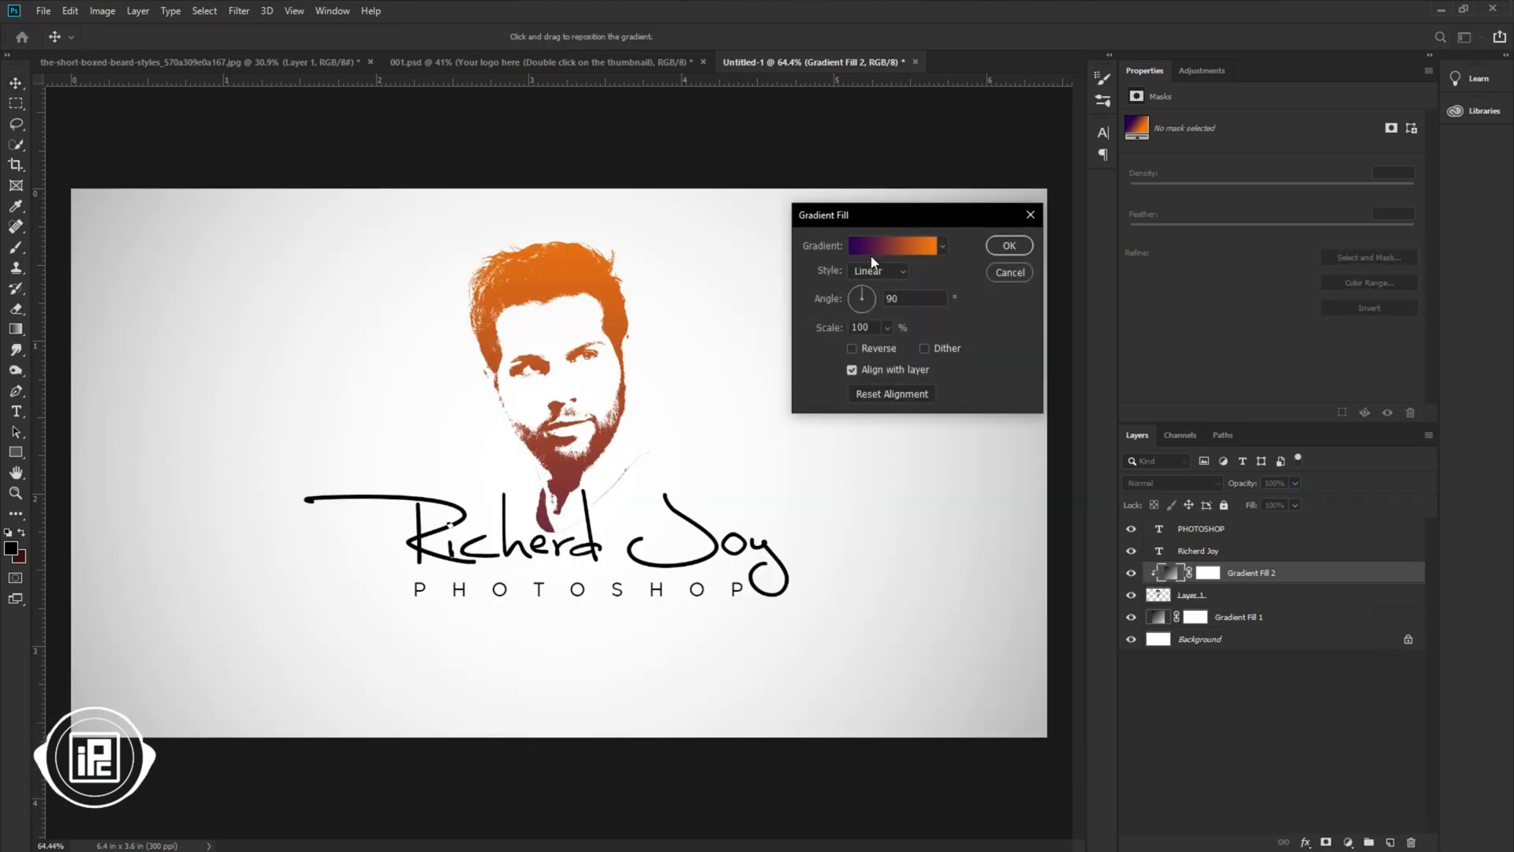
left_click_drag(898, 216, 933, 212)
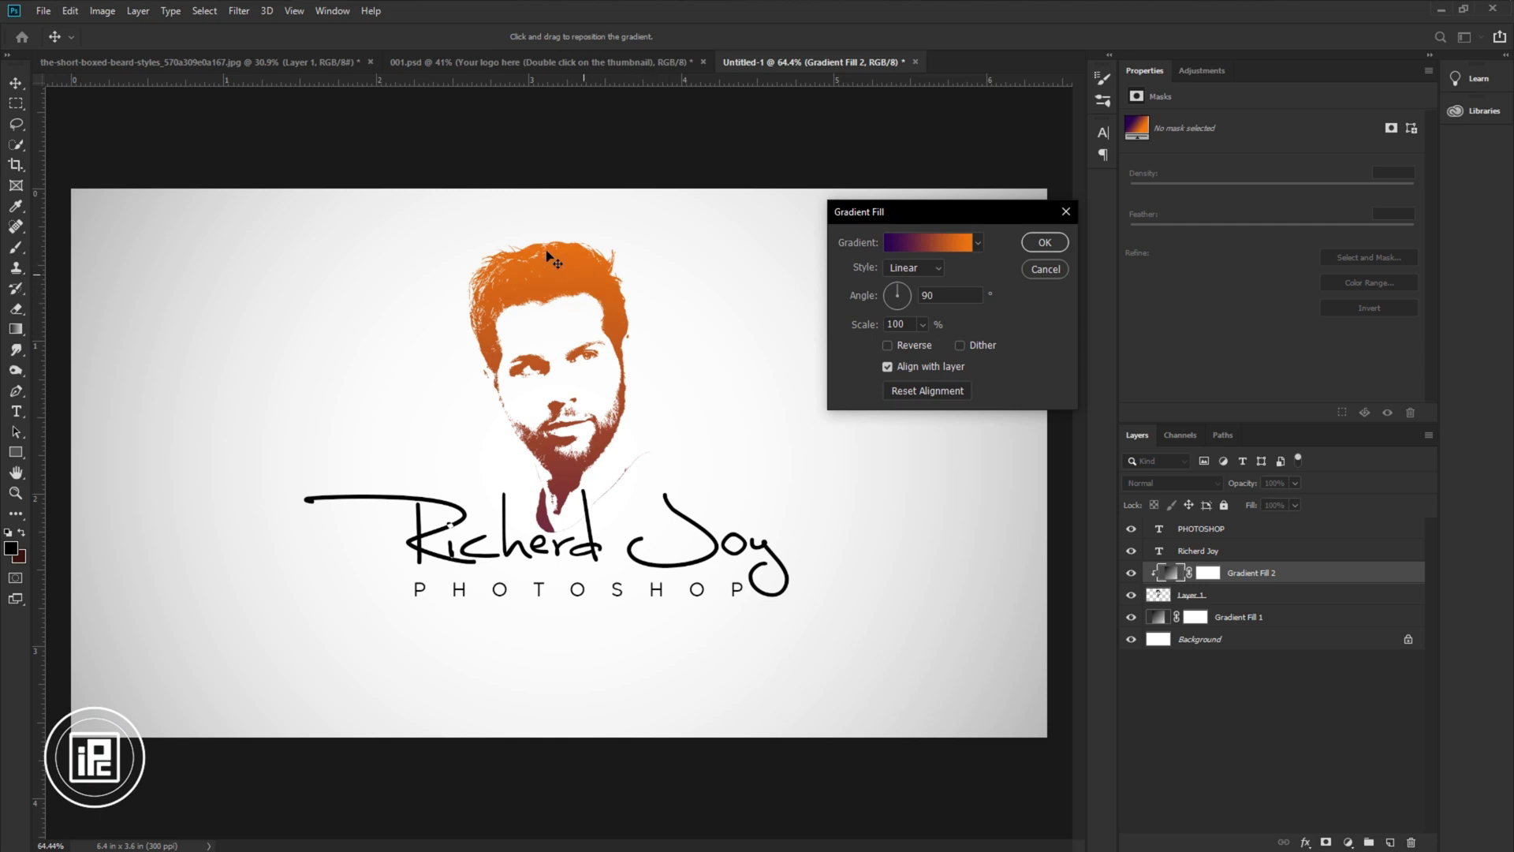
left_click(945, 243)
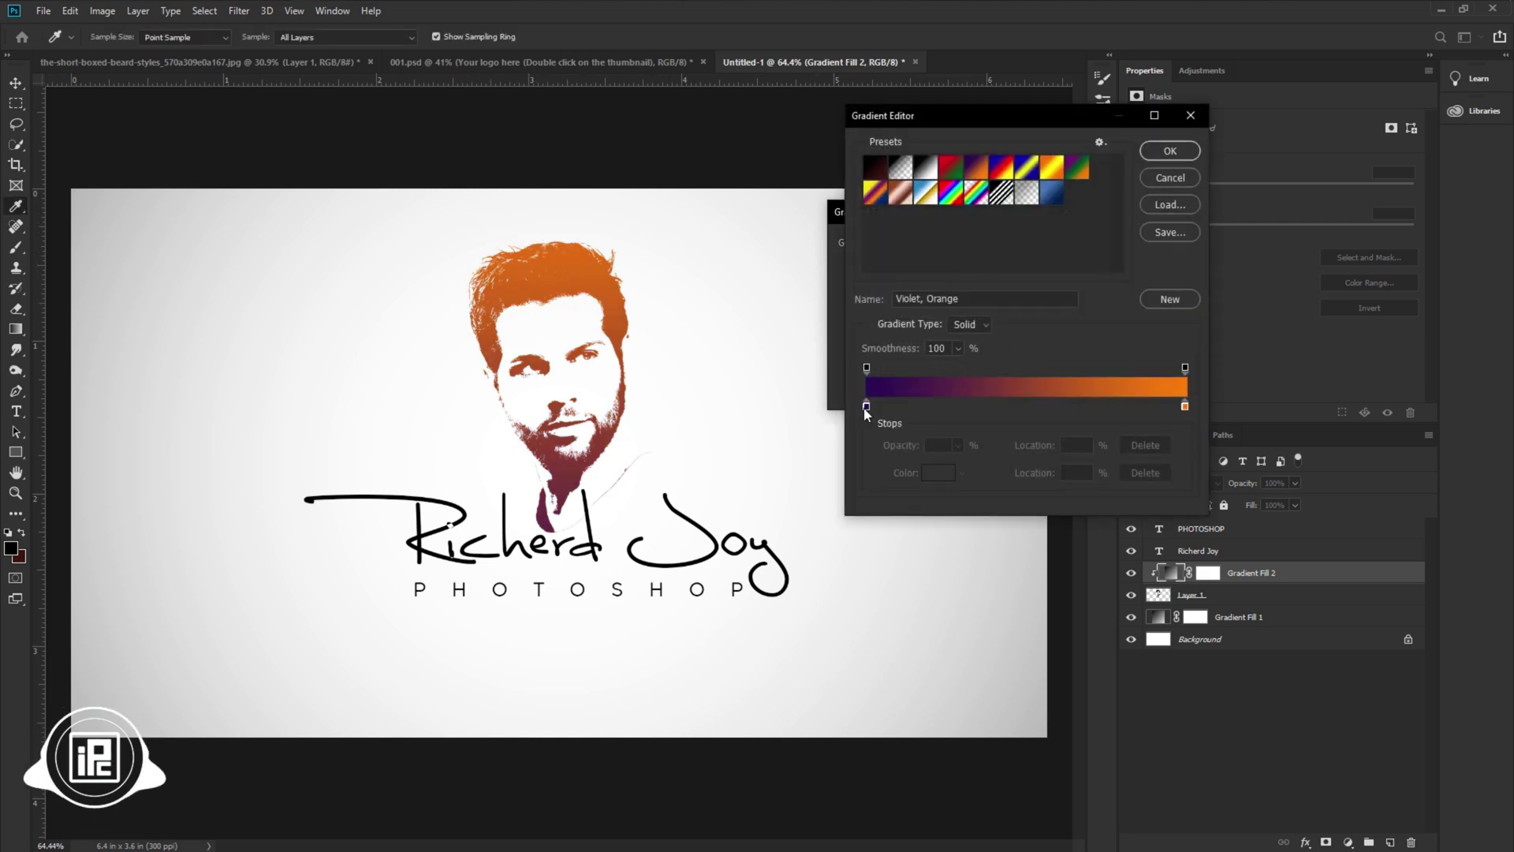
left_click_drag(867, 406, 1052, 412)
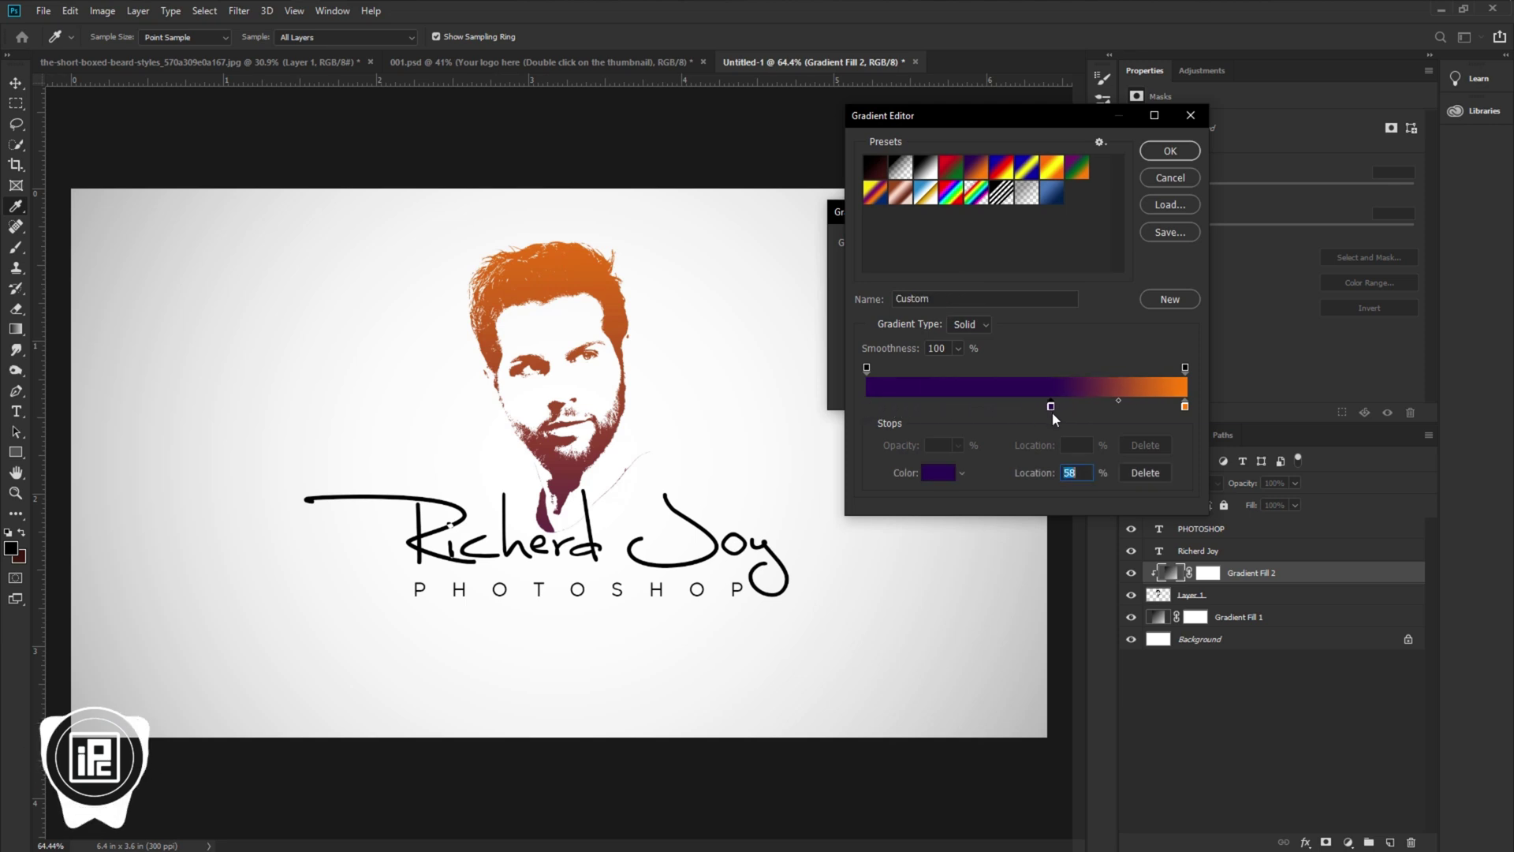
left_click_drag(1051, 410, 1058, 406)
left_click(1170, 151)
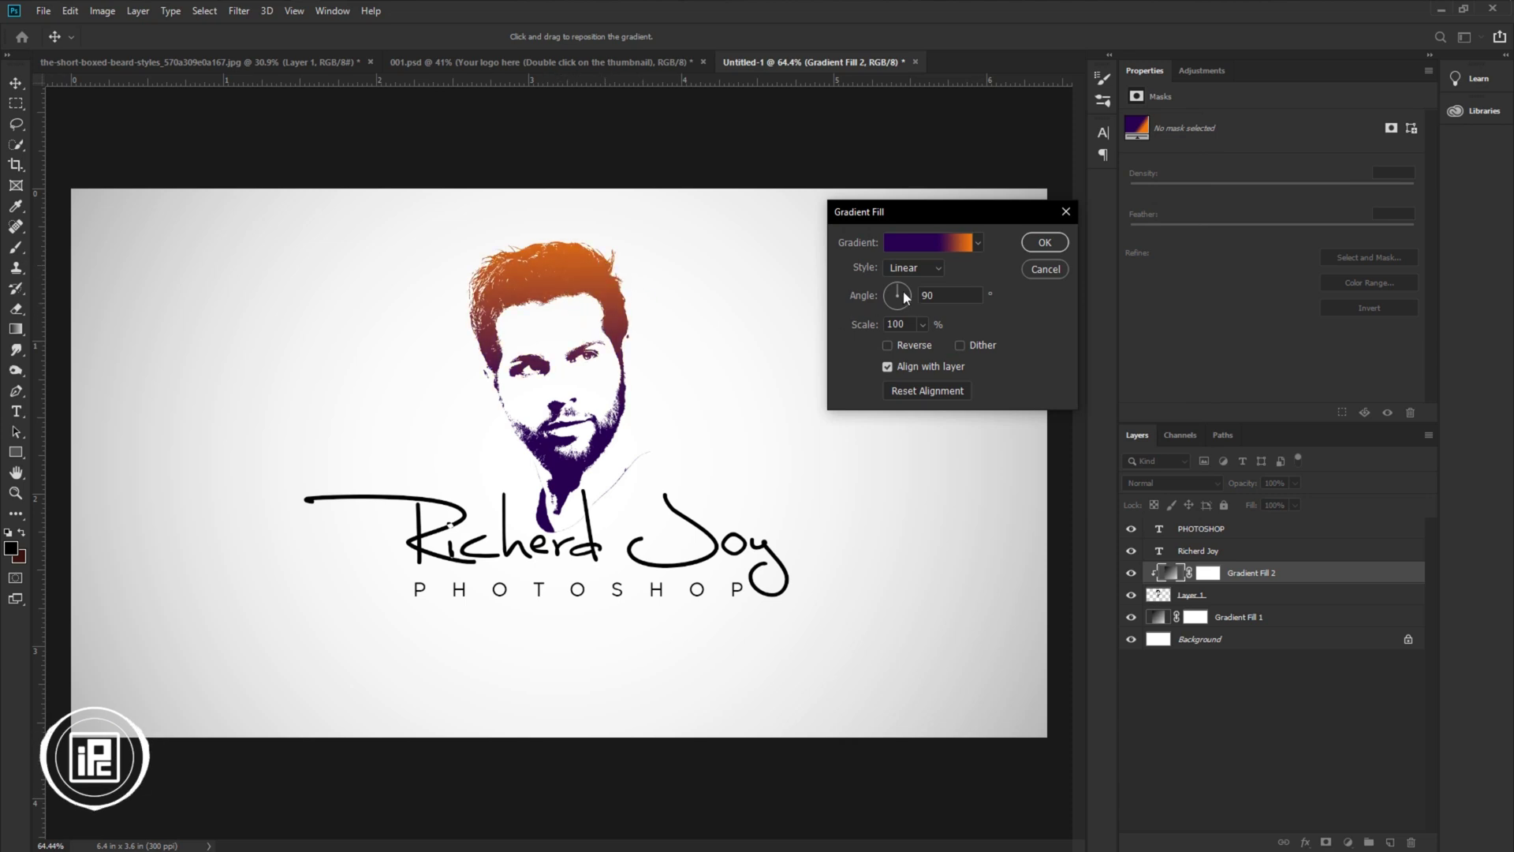
left_click_drag(902, 293, 902, 280)
left_click(951, 244)
left_click(1144, 399)
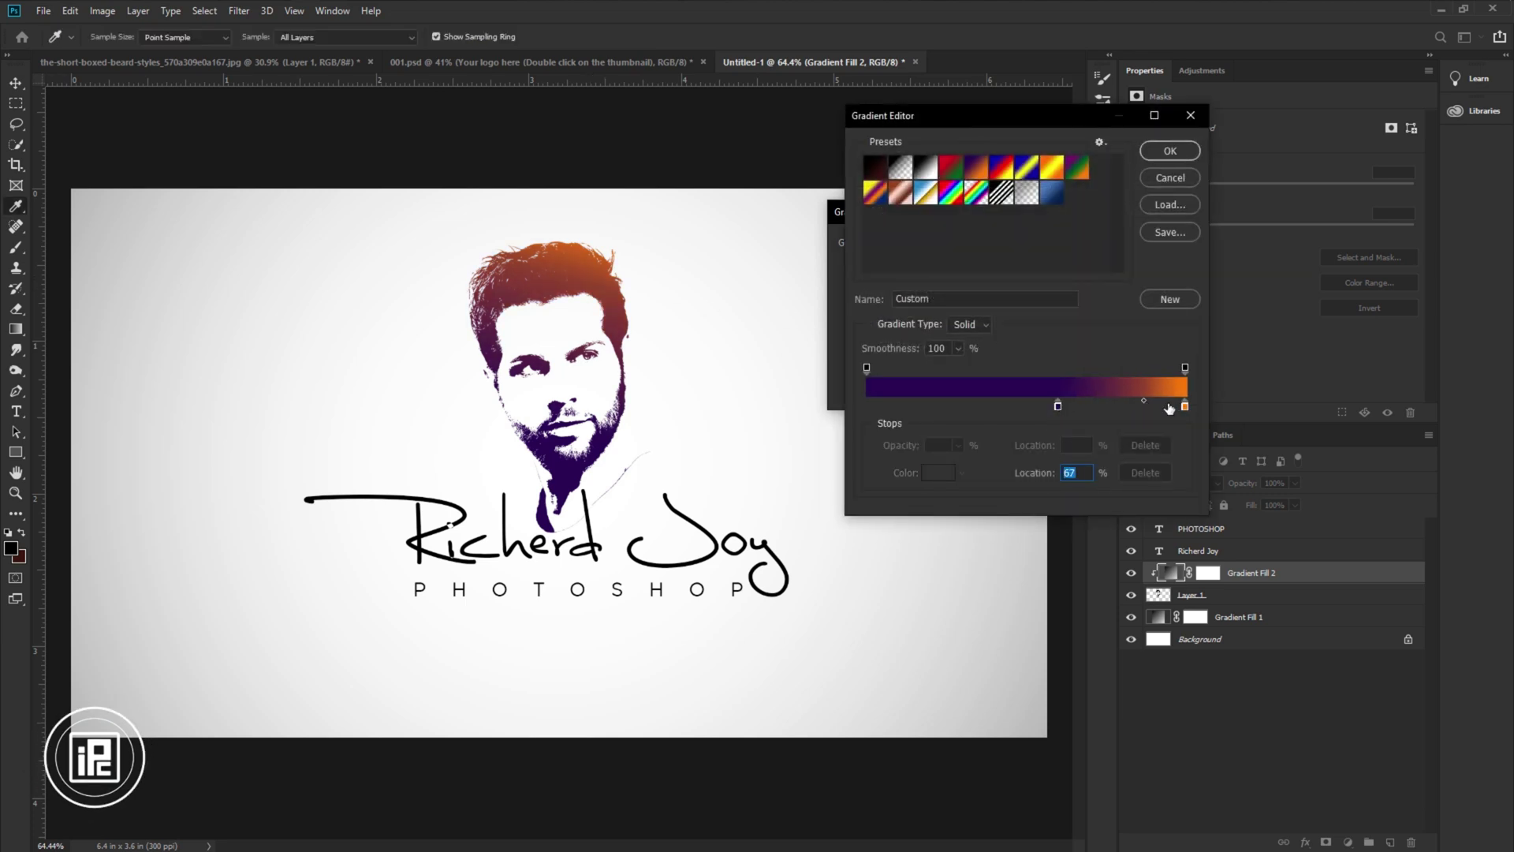
left_click(1170, 151)
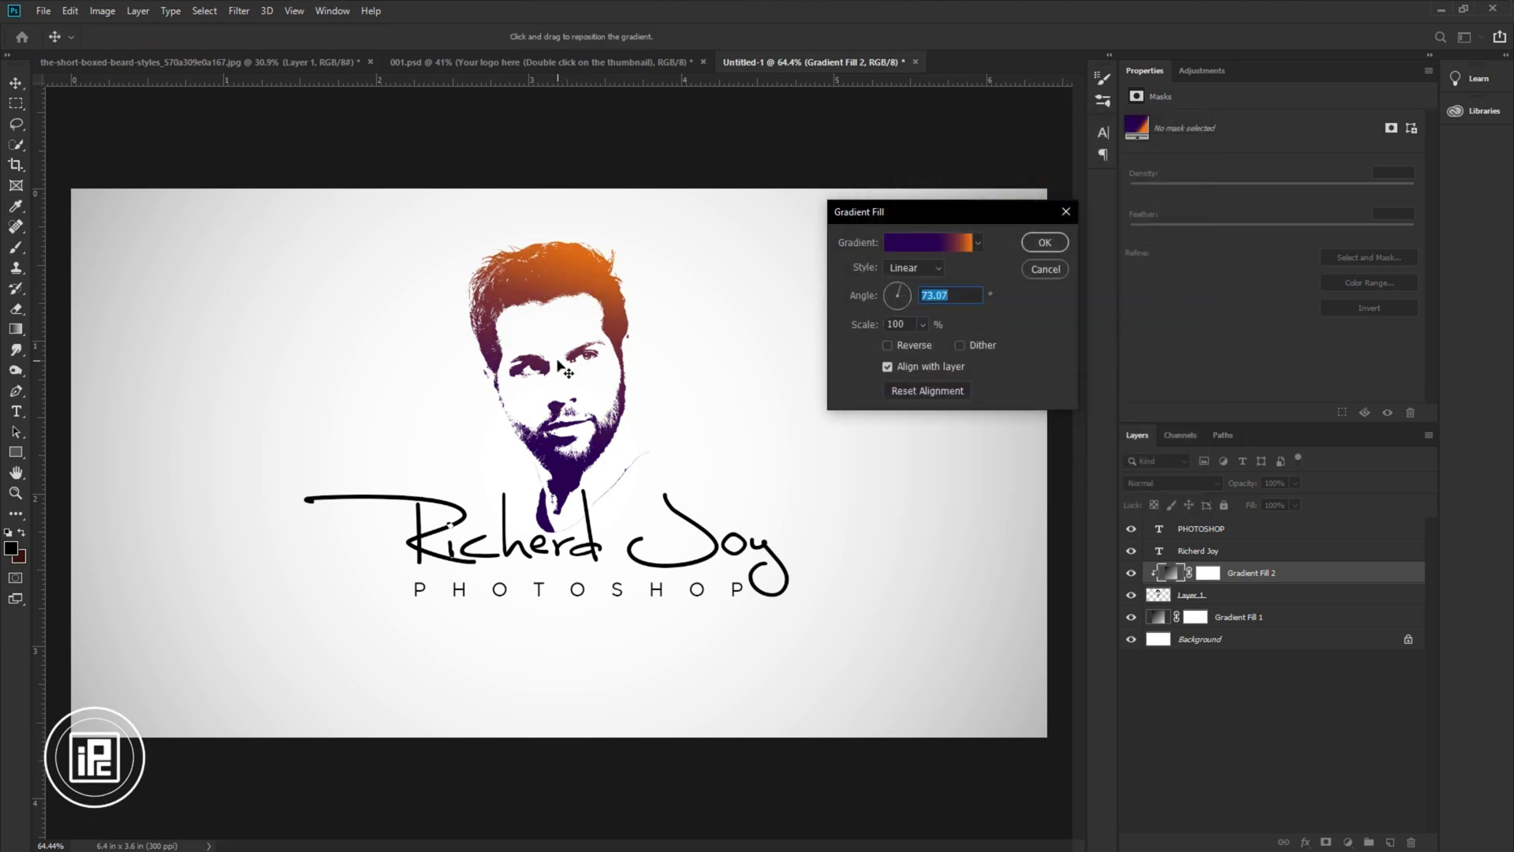
left_click(1064, 243)
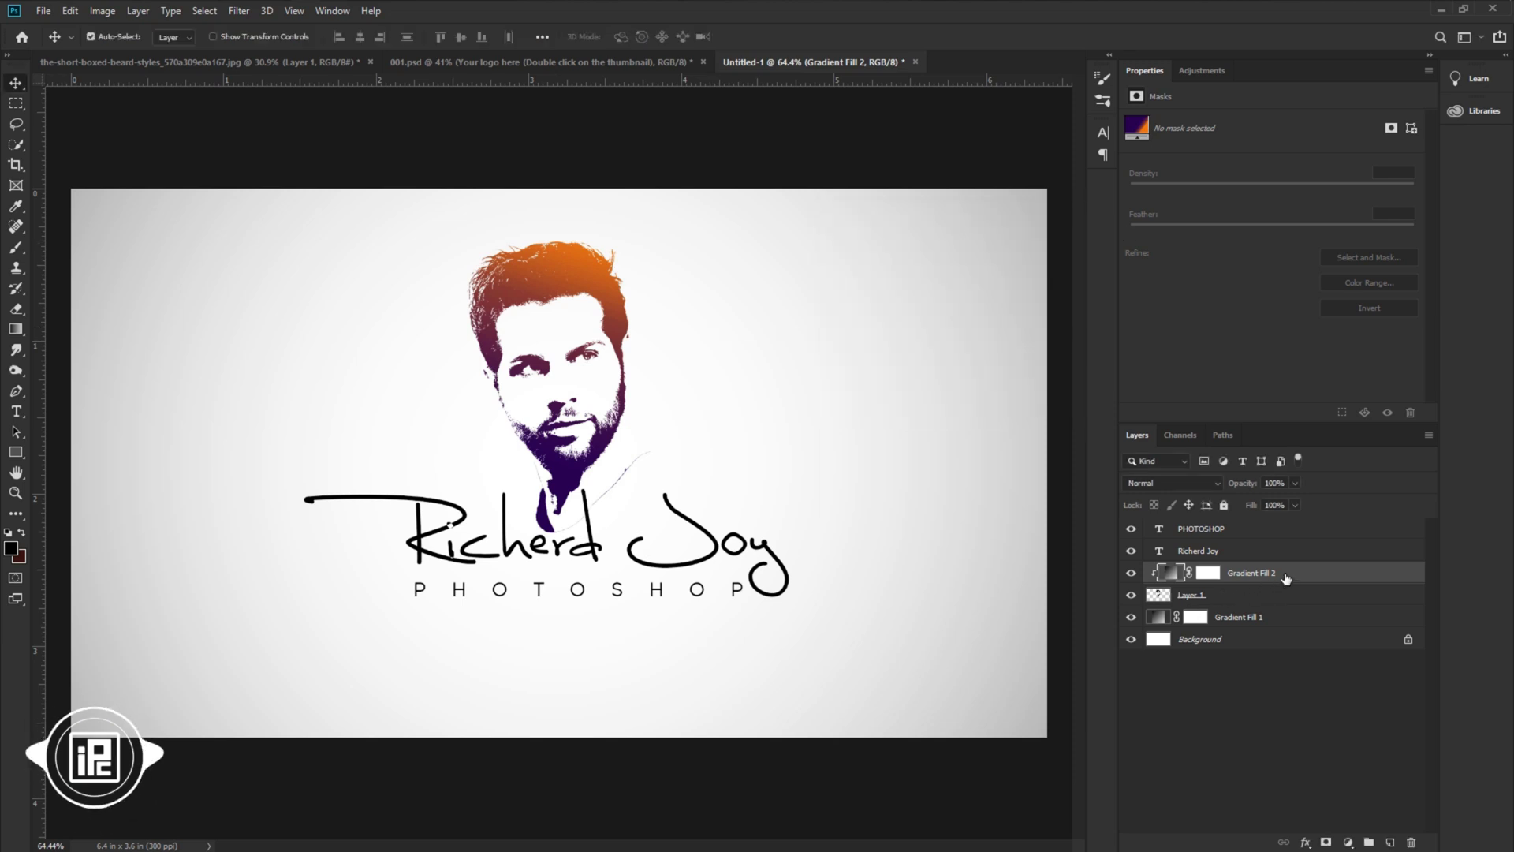
Step: Place a Gradient Fill 2 copy above the name text and clip it to the name
left_click_drag(1286, 579, 1283, 546)
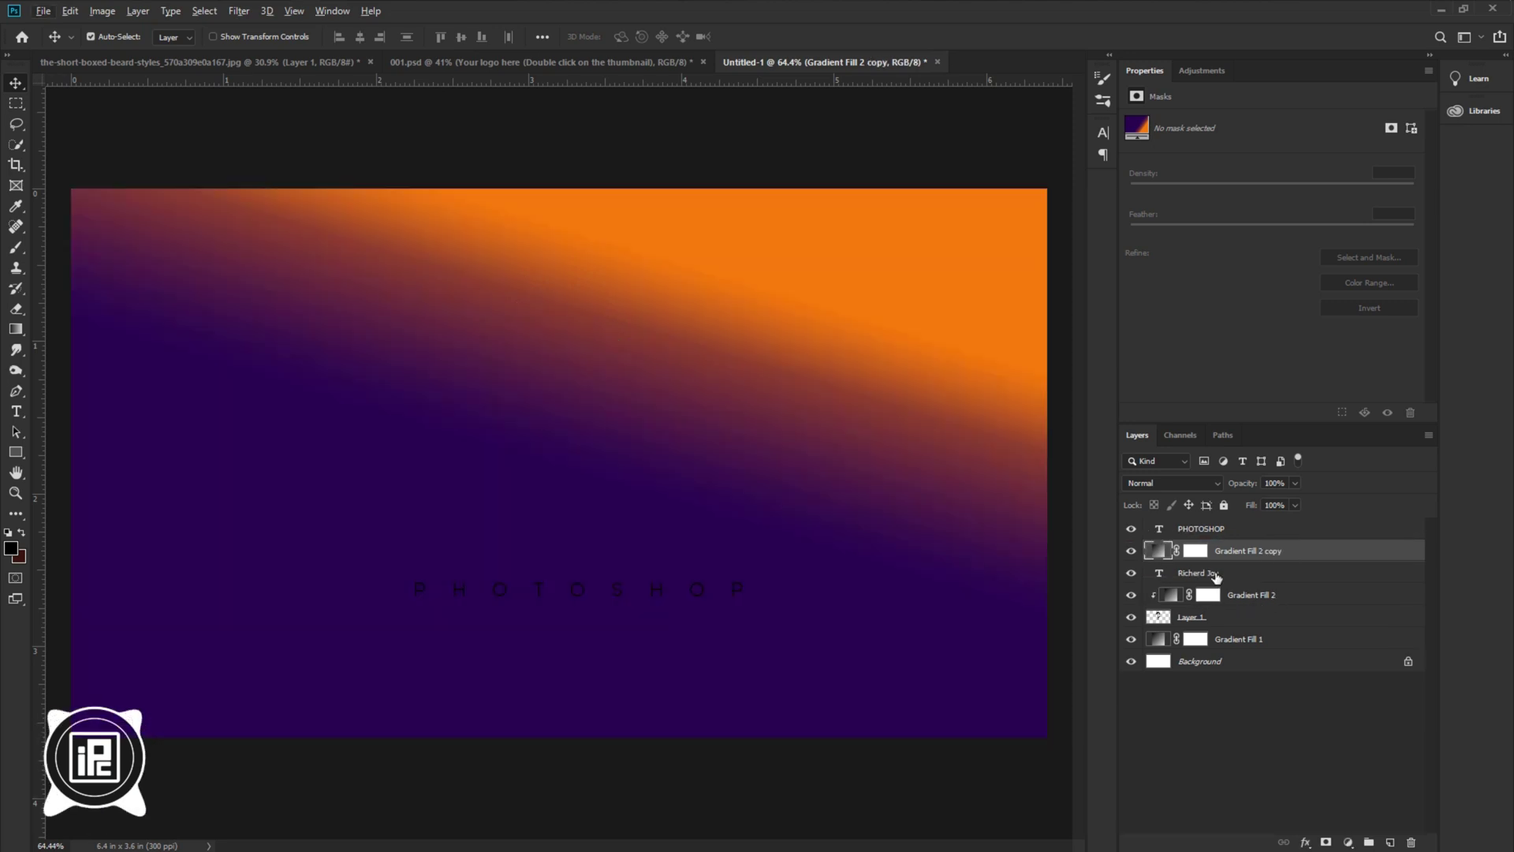
right_click(1293, 562)
left_click(1341, 488)
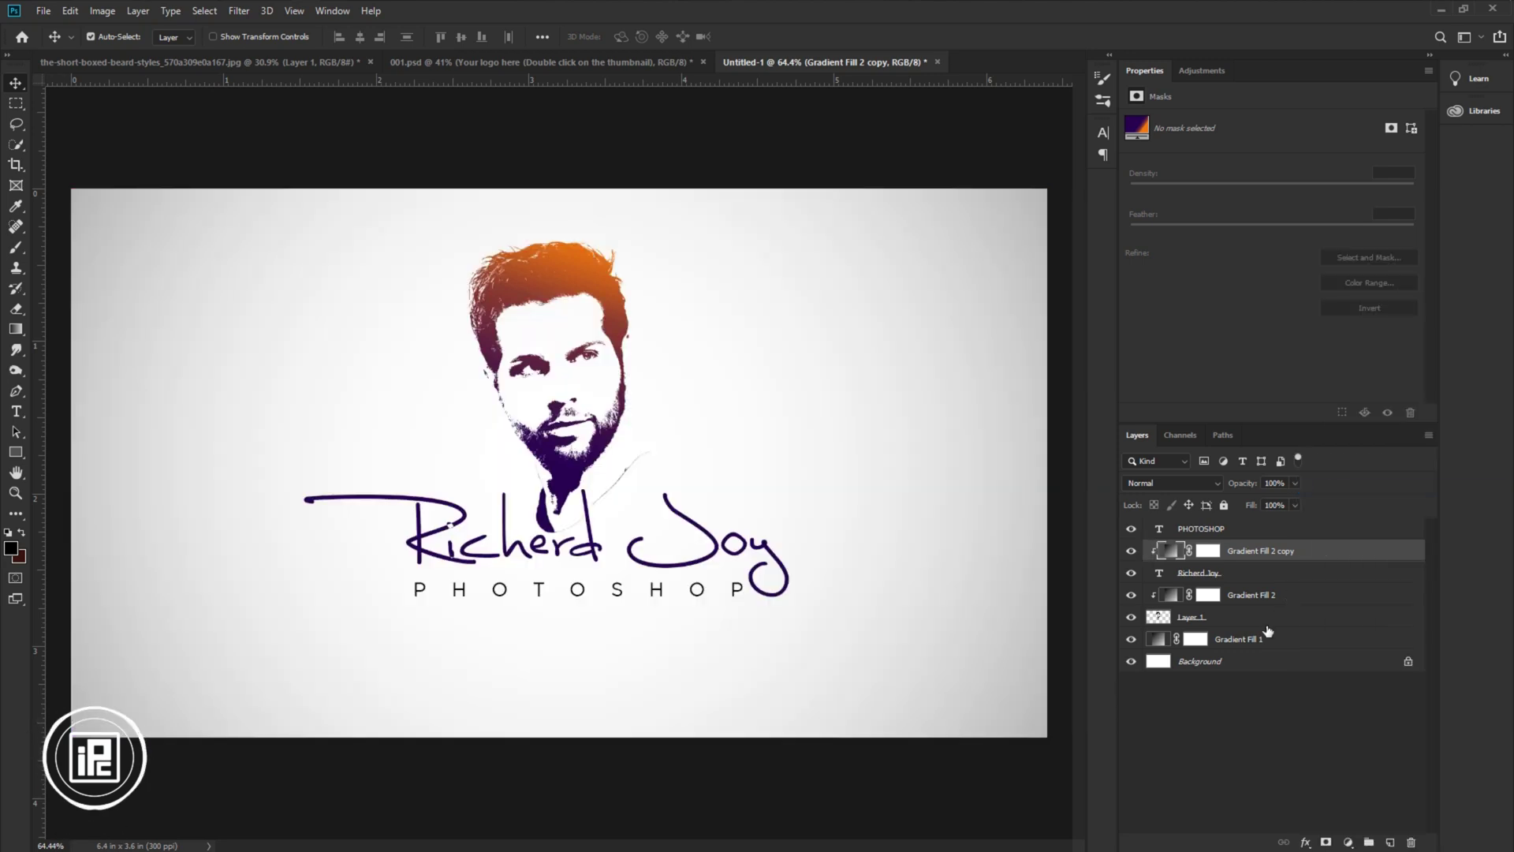
Step: Shift the name's gradient toward more orange and set its angle to 74.14°
double_click(1169, 556)
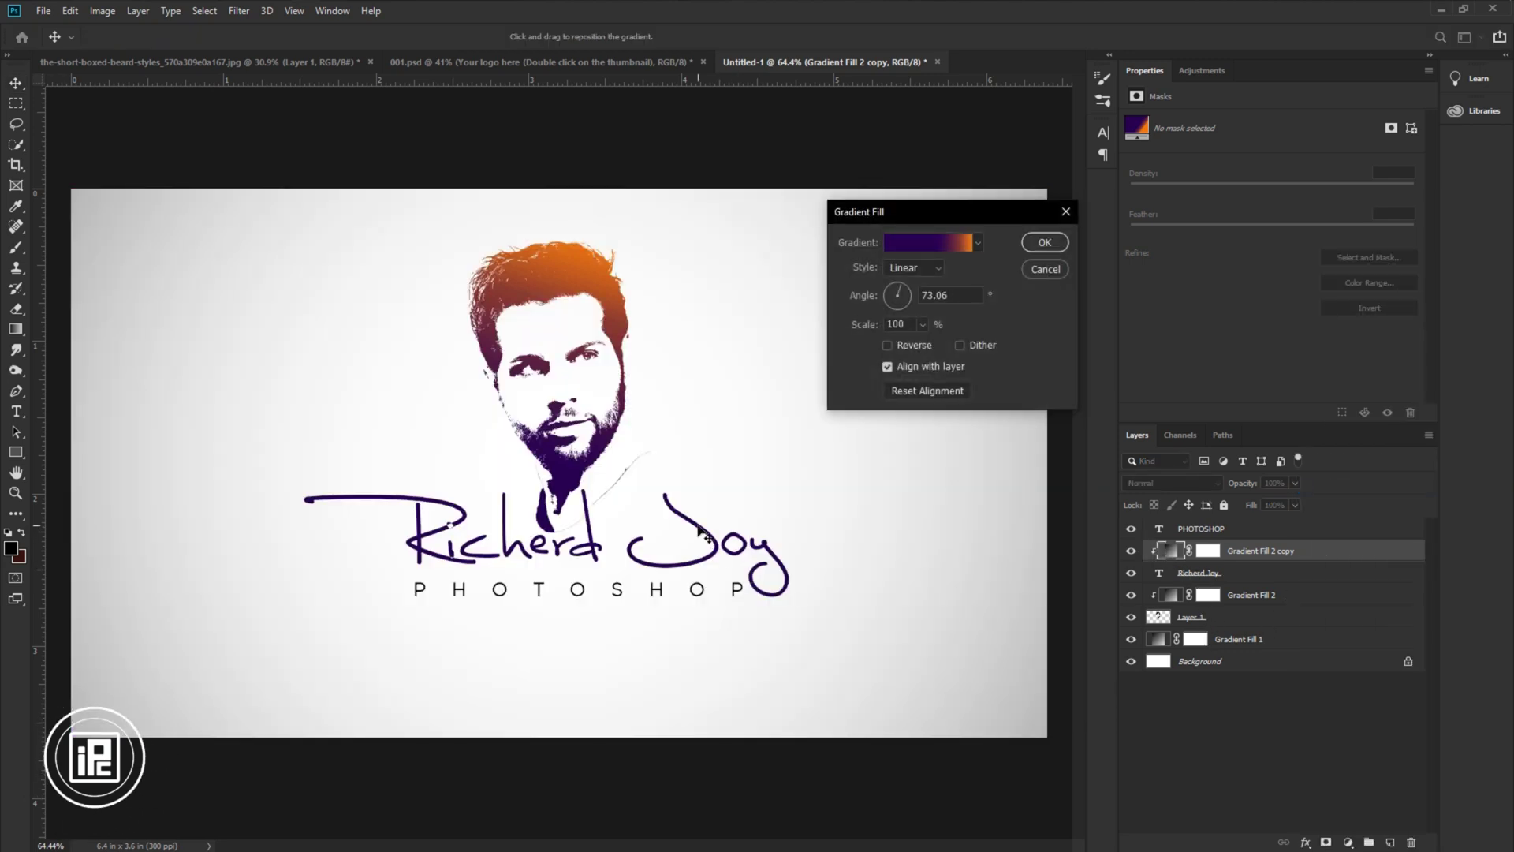
left_click_drag(708, 582, 656, 680)
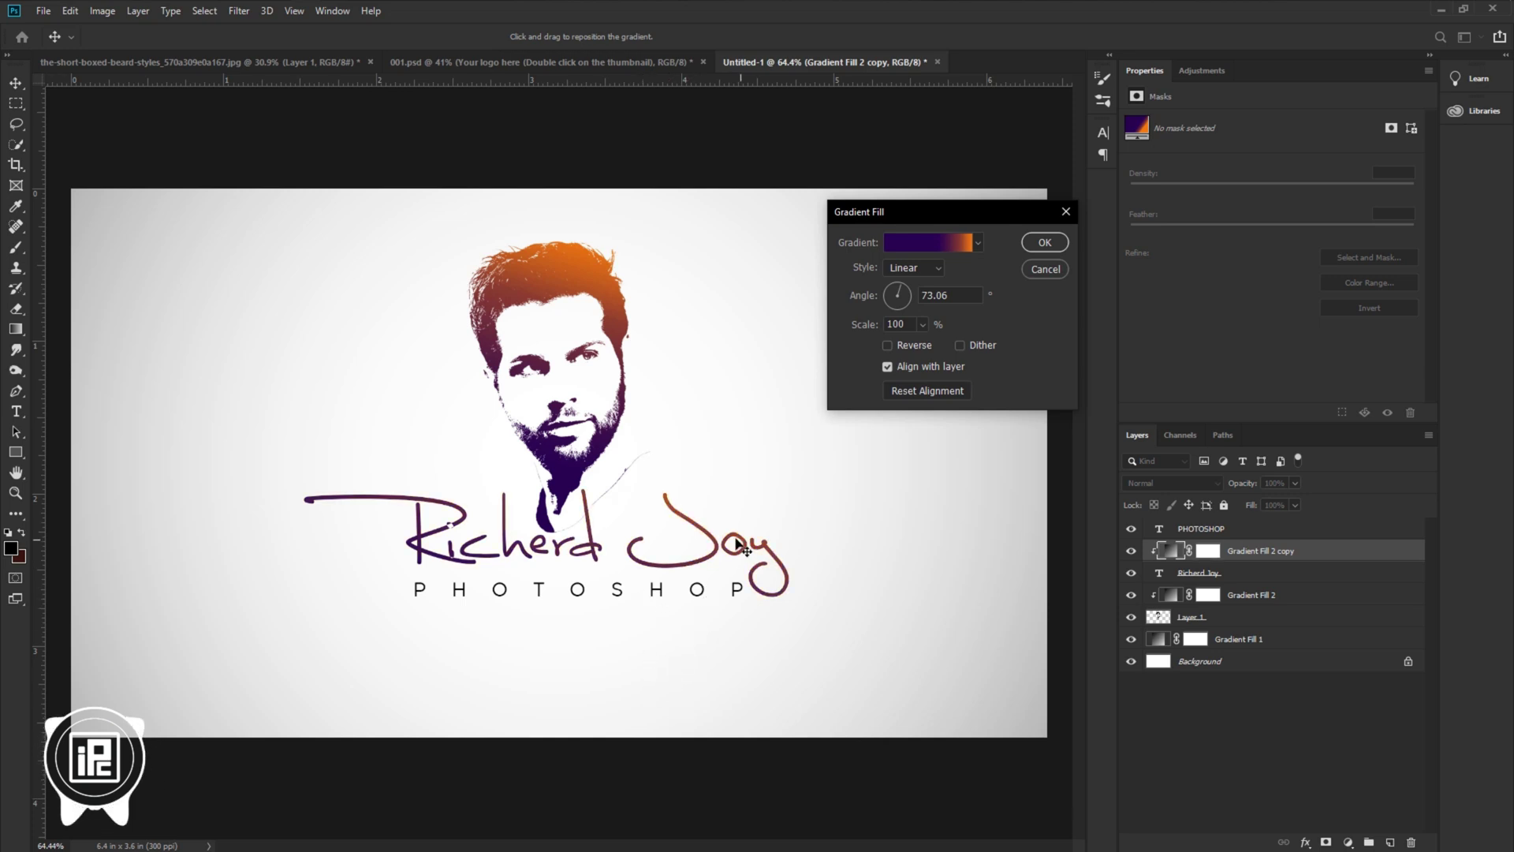
mouse_move(697, 602)
left_mouse_down()
mouse_move(686, 618)
mouse_move(707, 593)
left_mouse_up()
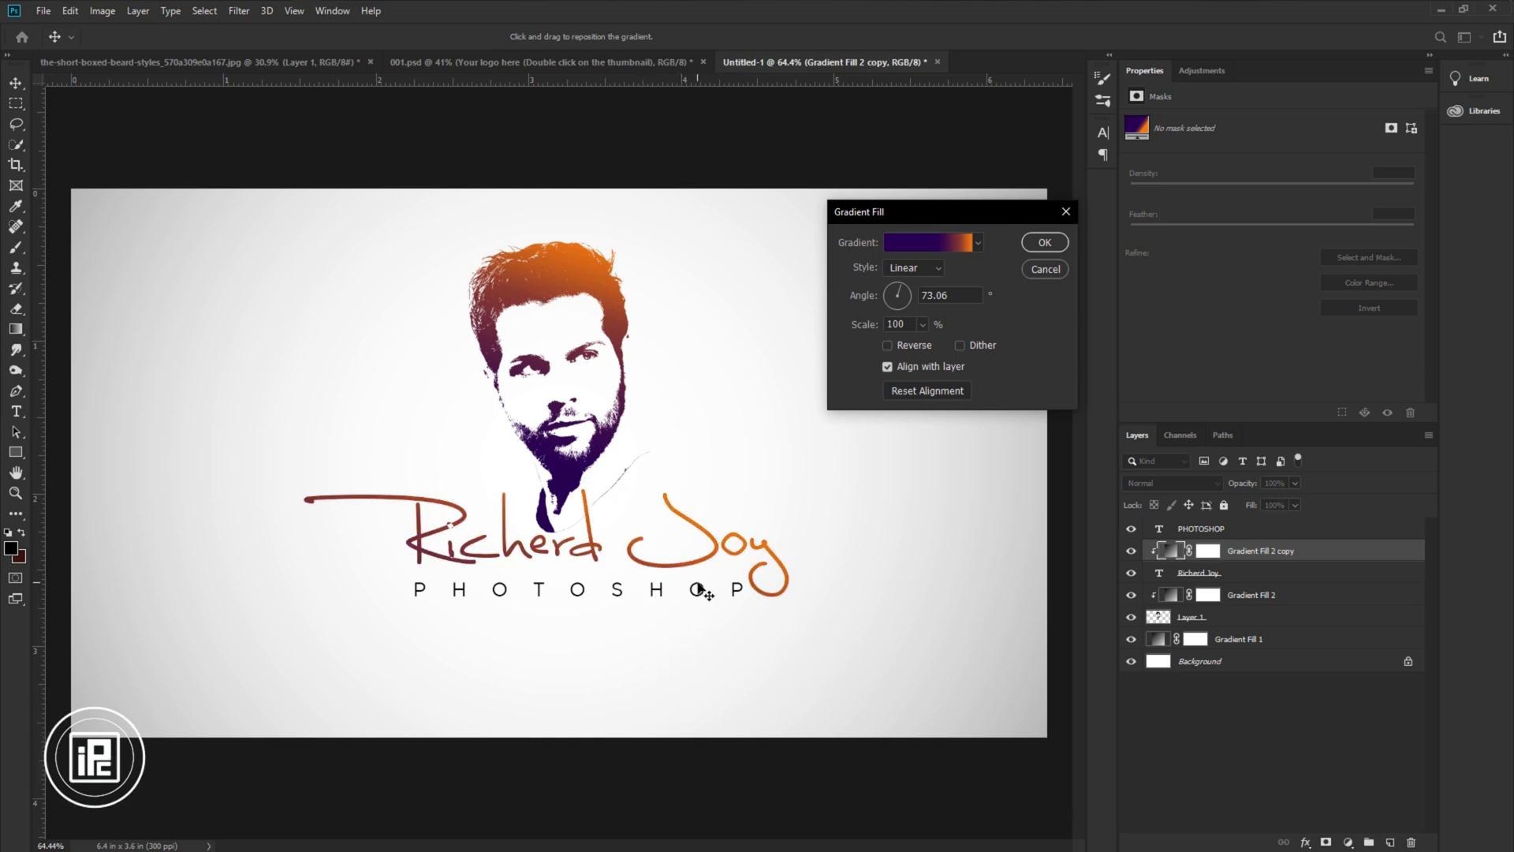
left_click(901, 289)
left_click(903, 291)
left_click(1046, 243)
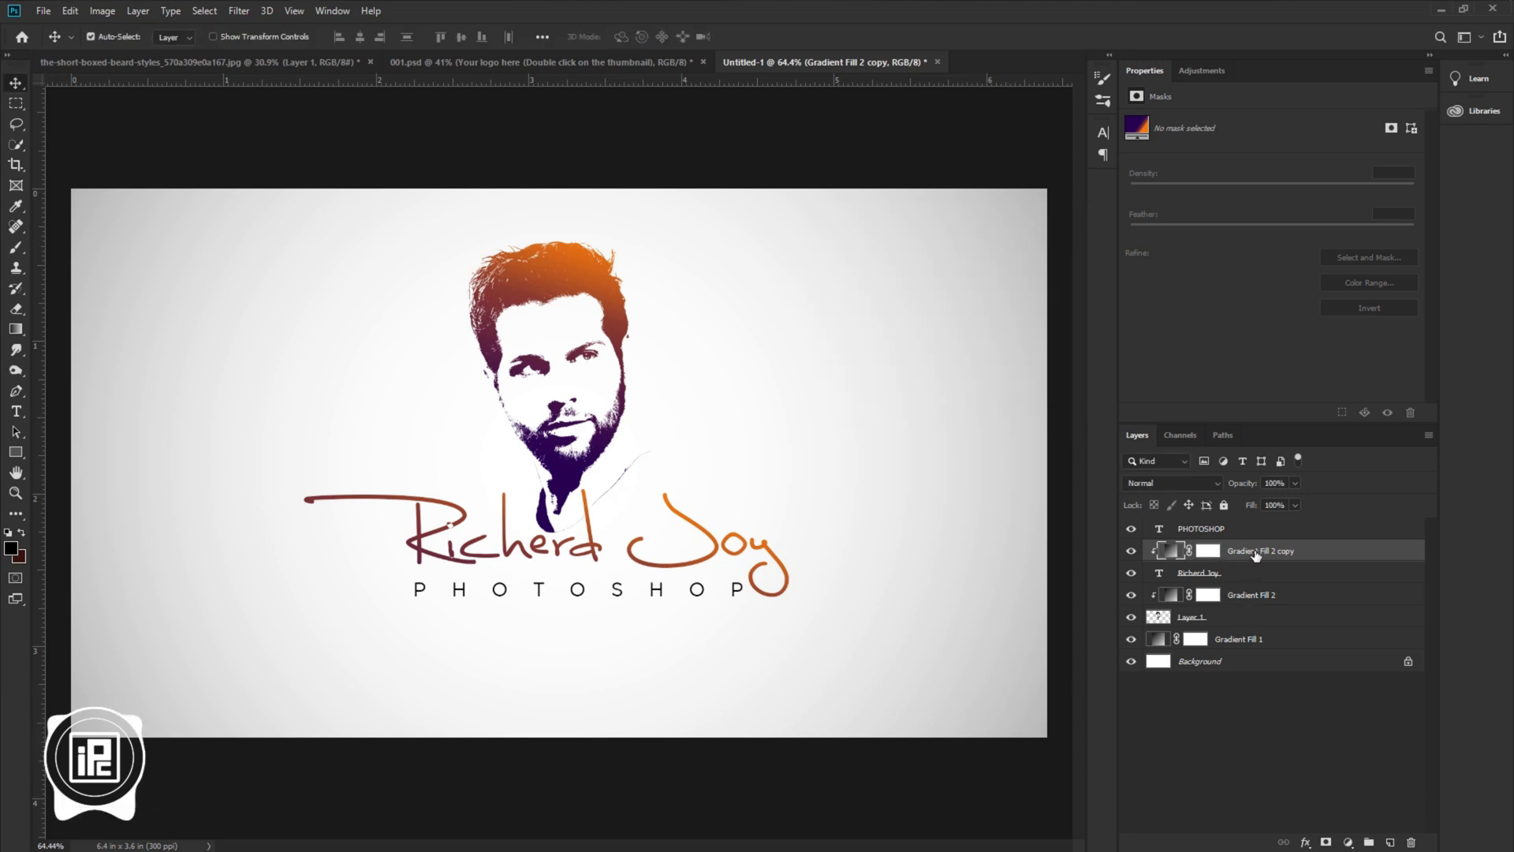
Step: Duplicate the name's gradient layer, move it above PHOTOSHOP, and clip it to that text
right_click(1320, 558)
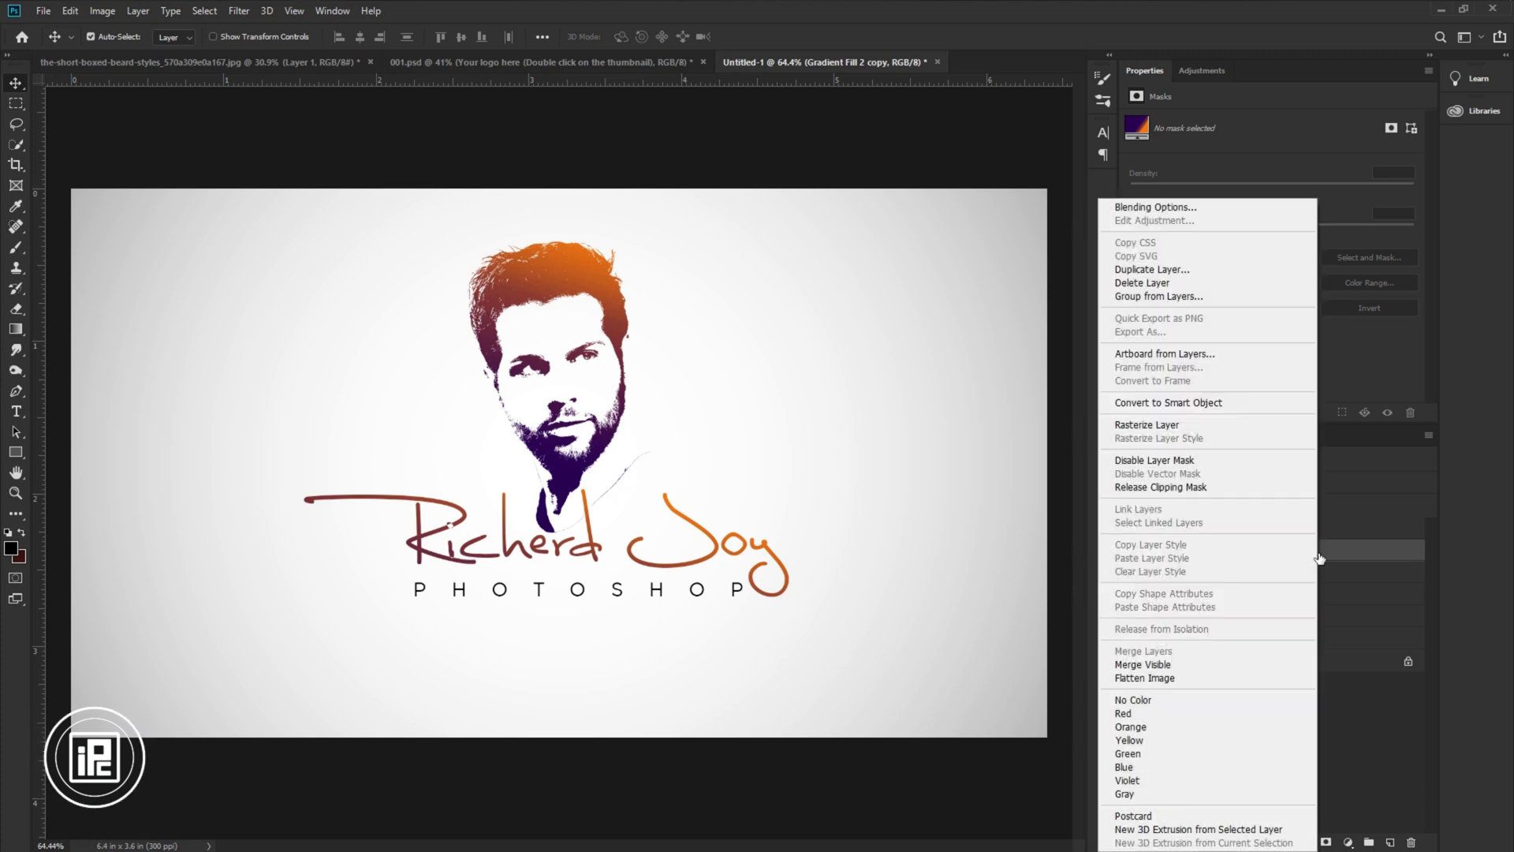
left_click(1214, 269)
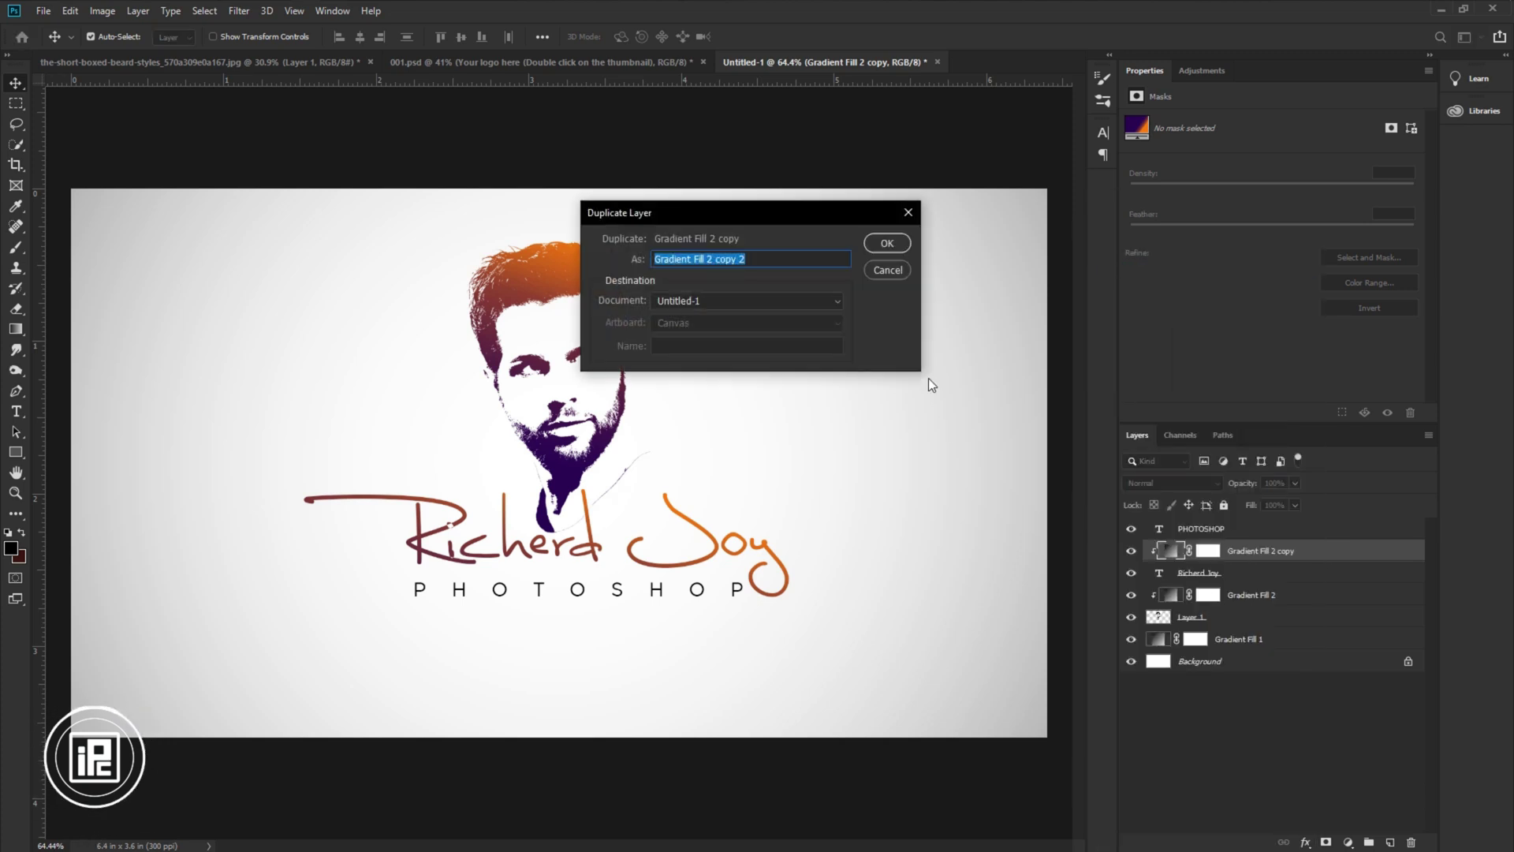
left_click(885, 245)
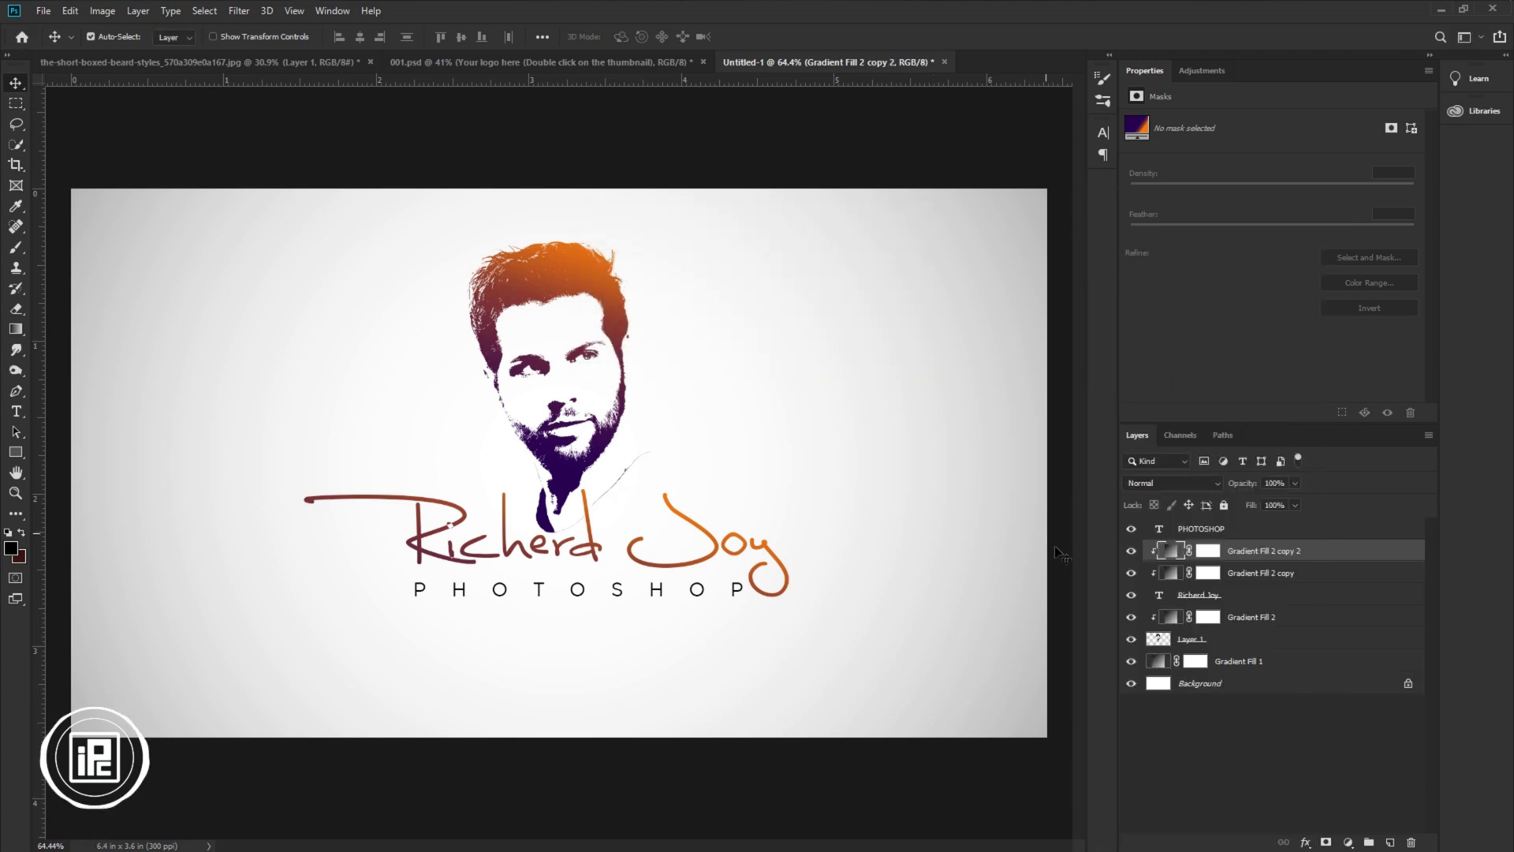
left_click_drag(1214, 562, 1295, 527)
left_click(1160, 540, "alt")
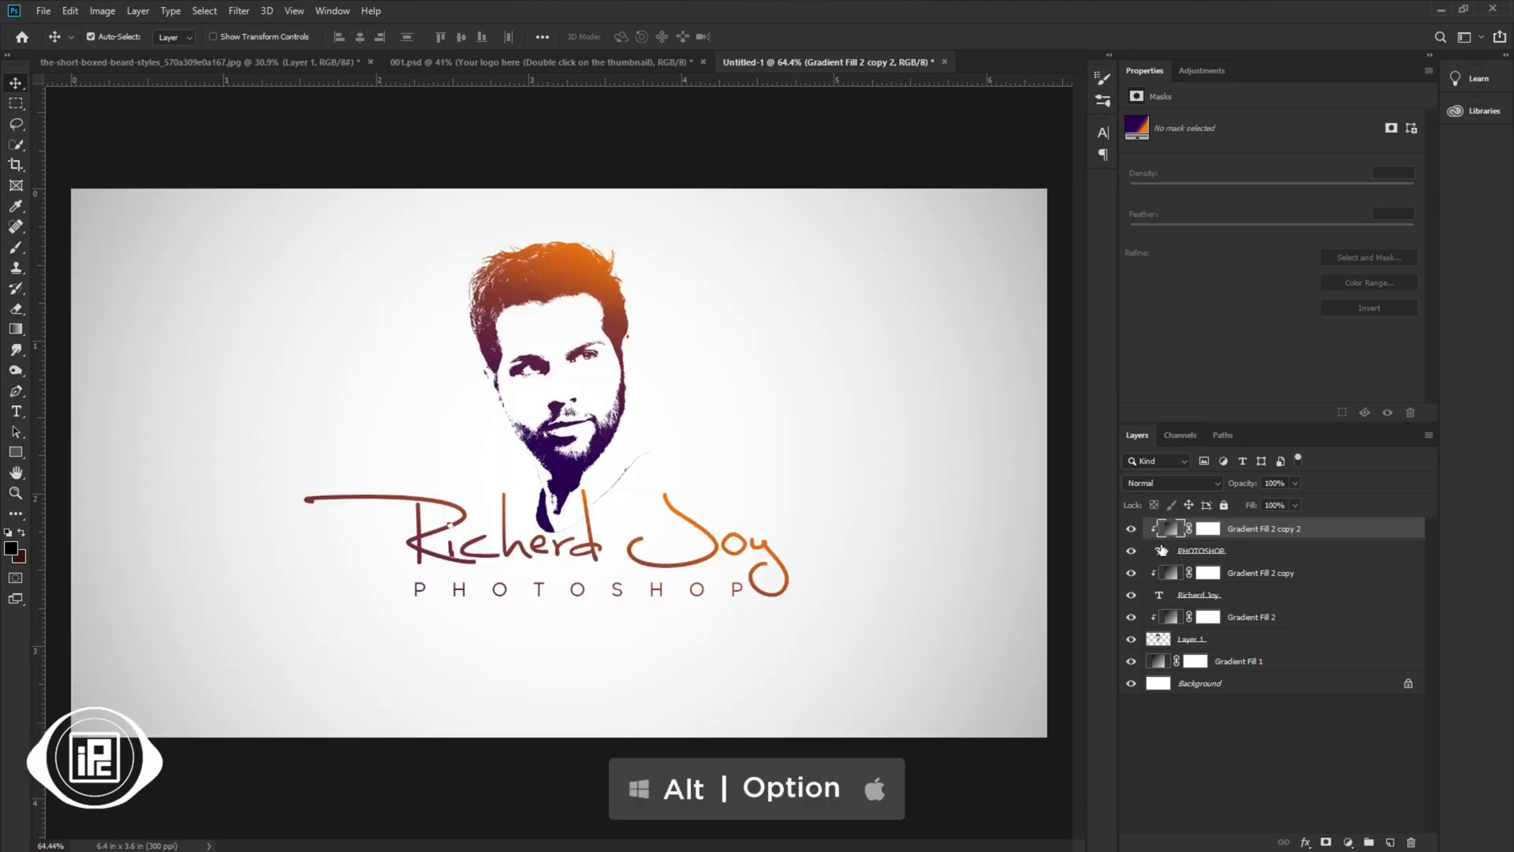
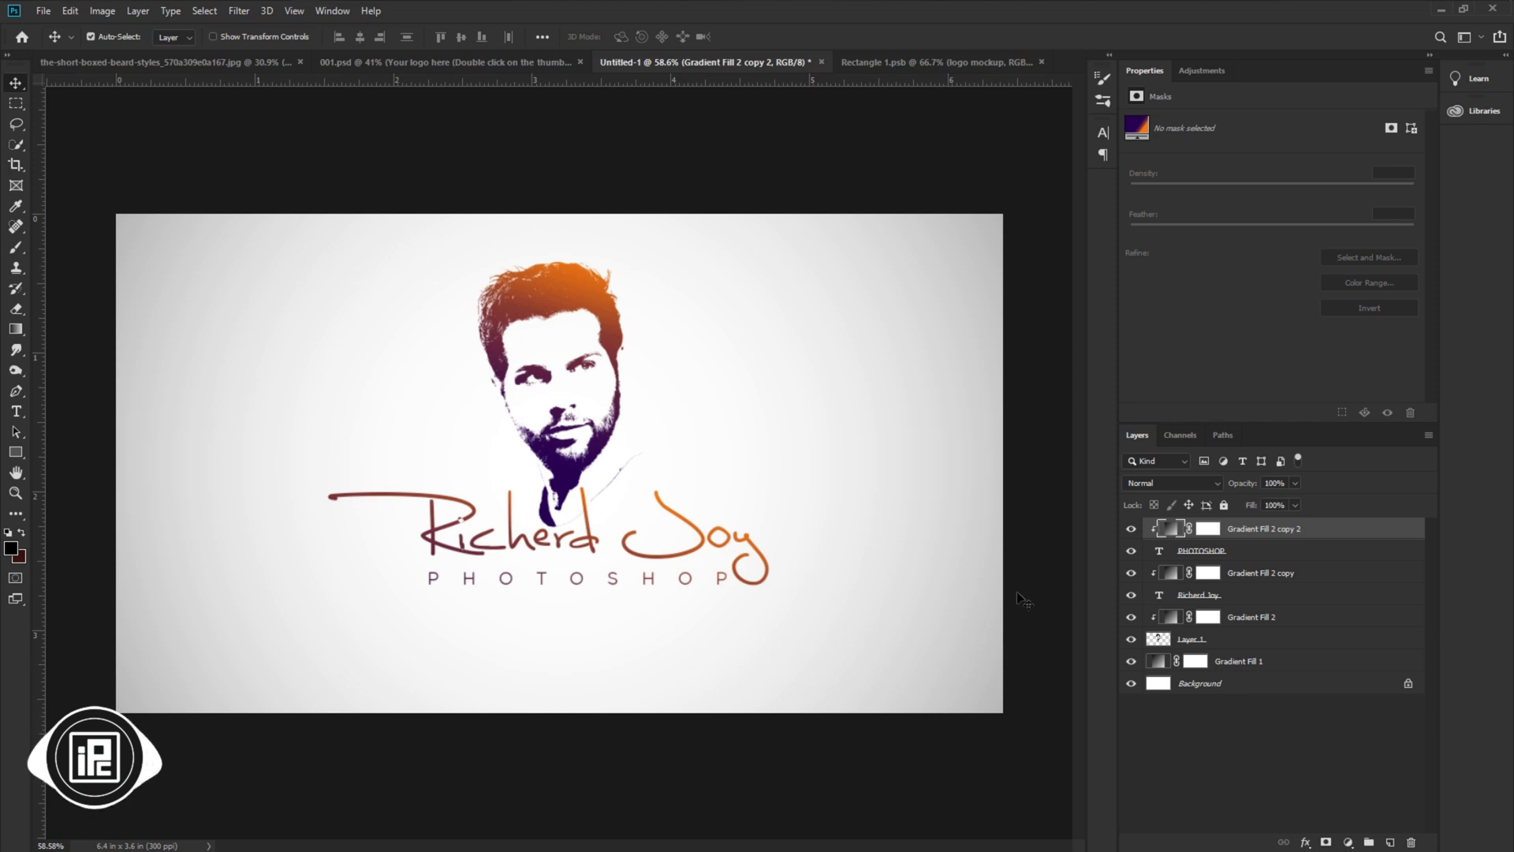
Step: Hide the Background and Gradient Fill 1 layers and stamp the visible logo into a new Layer 2
left_click(1132, 684)
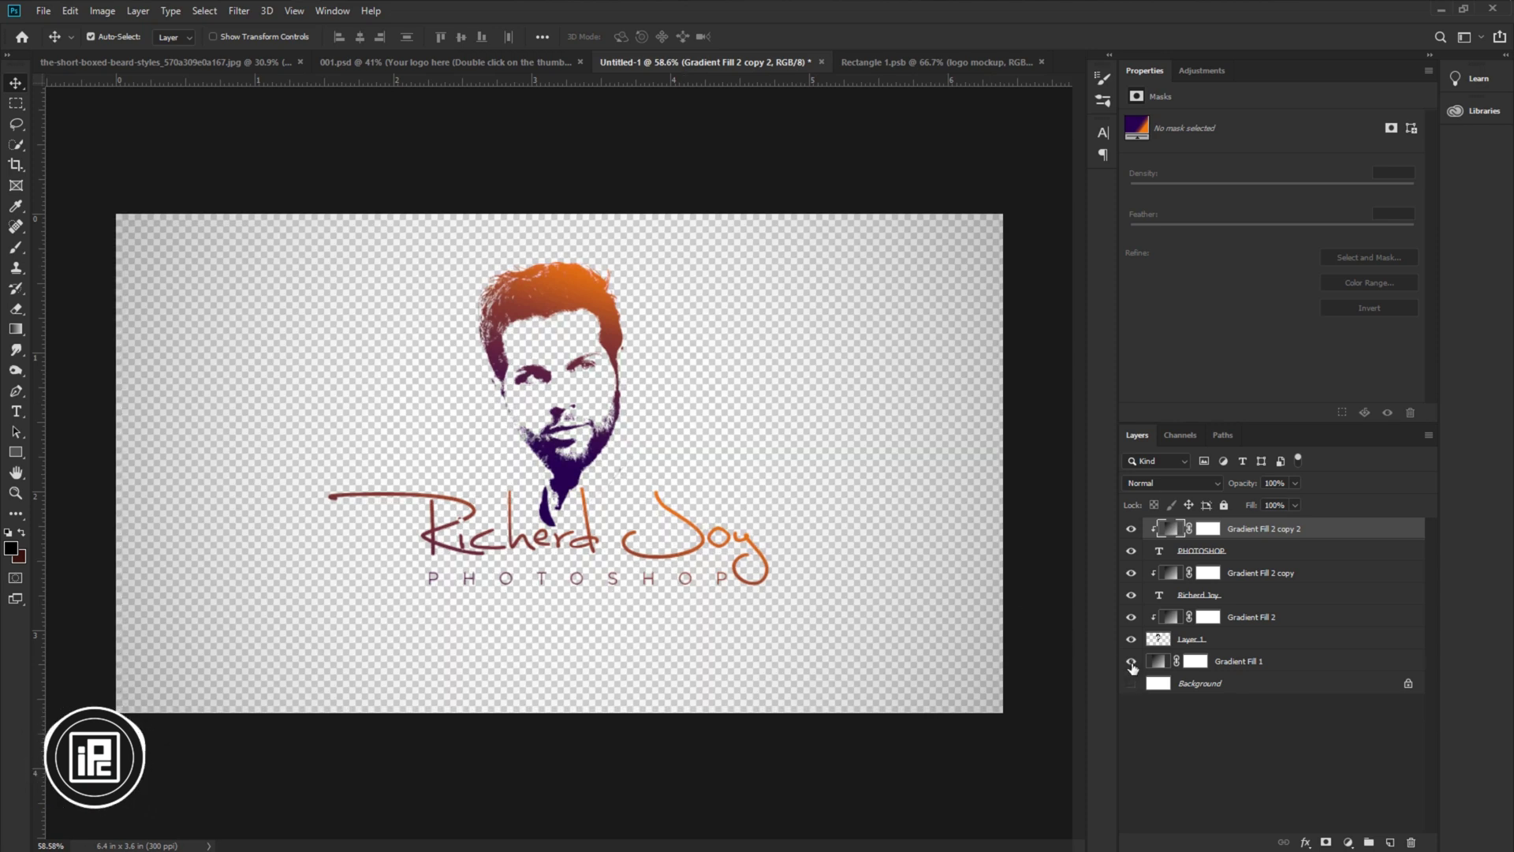
left_click(1132, 665)
key("ctrl")
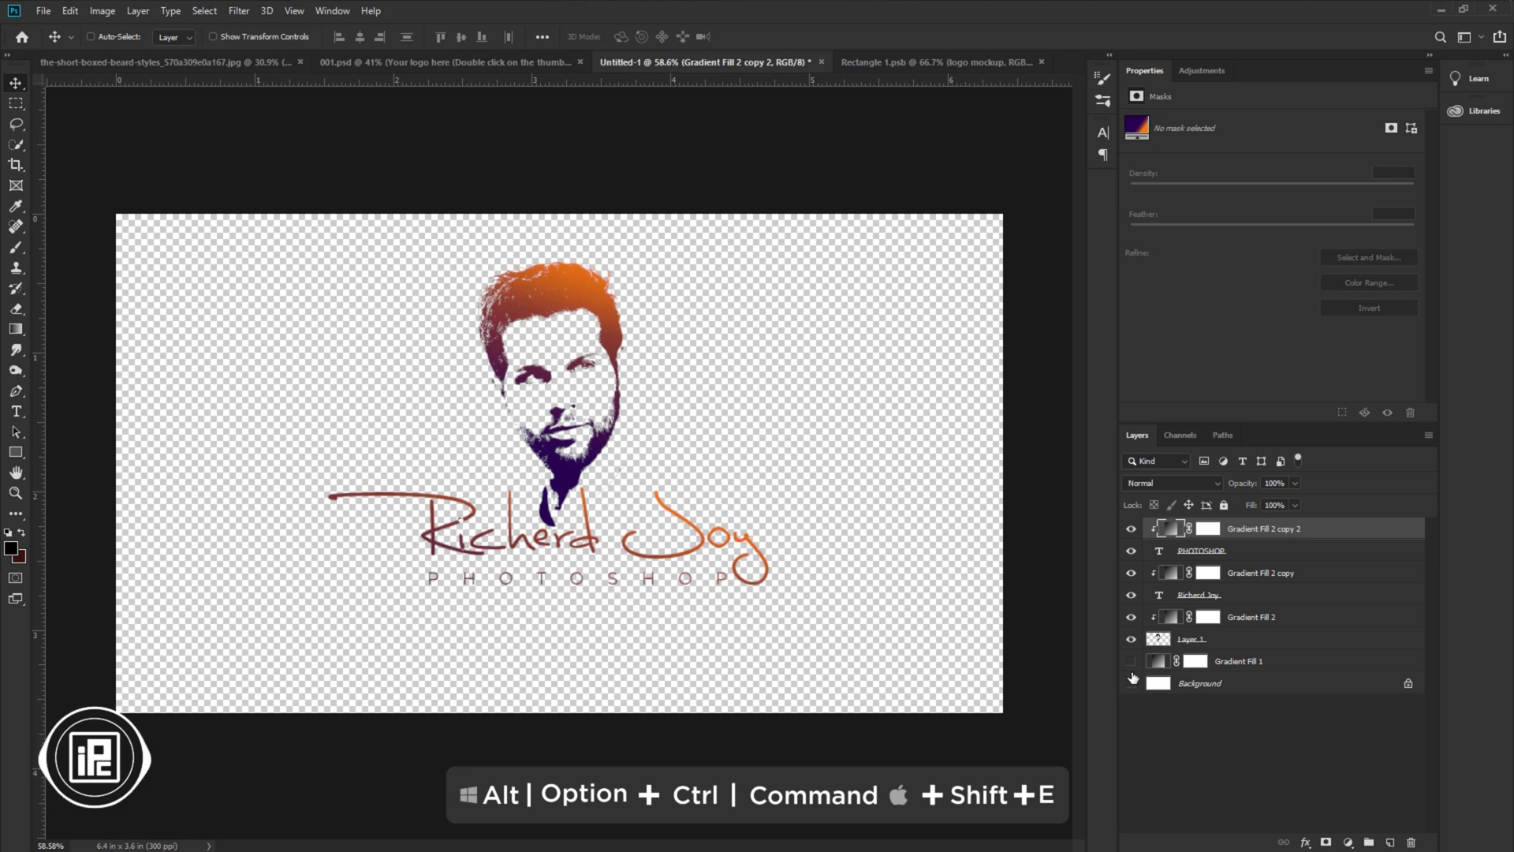
key("ctrl+alt+shift+e")
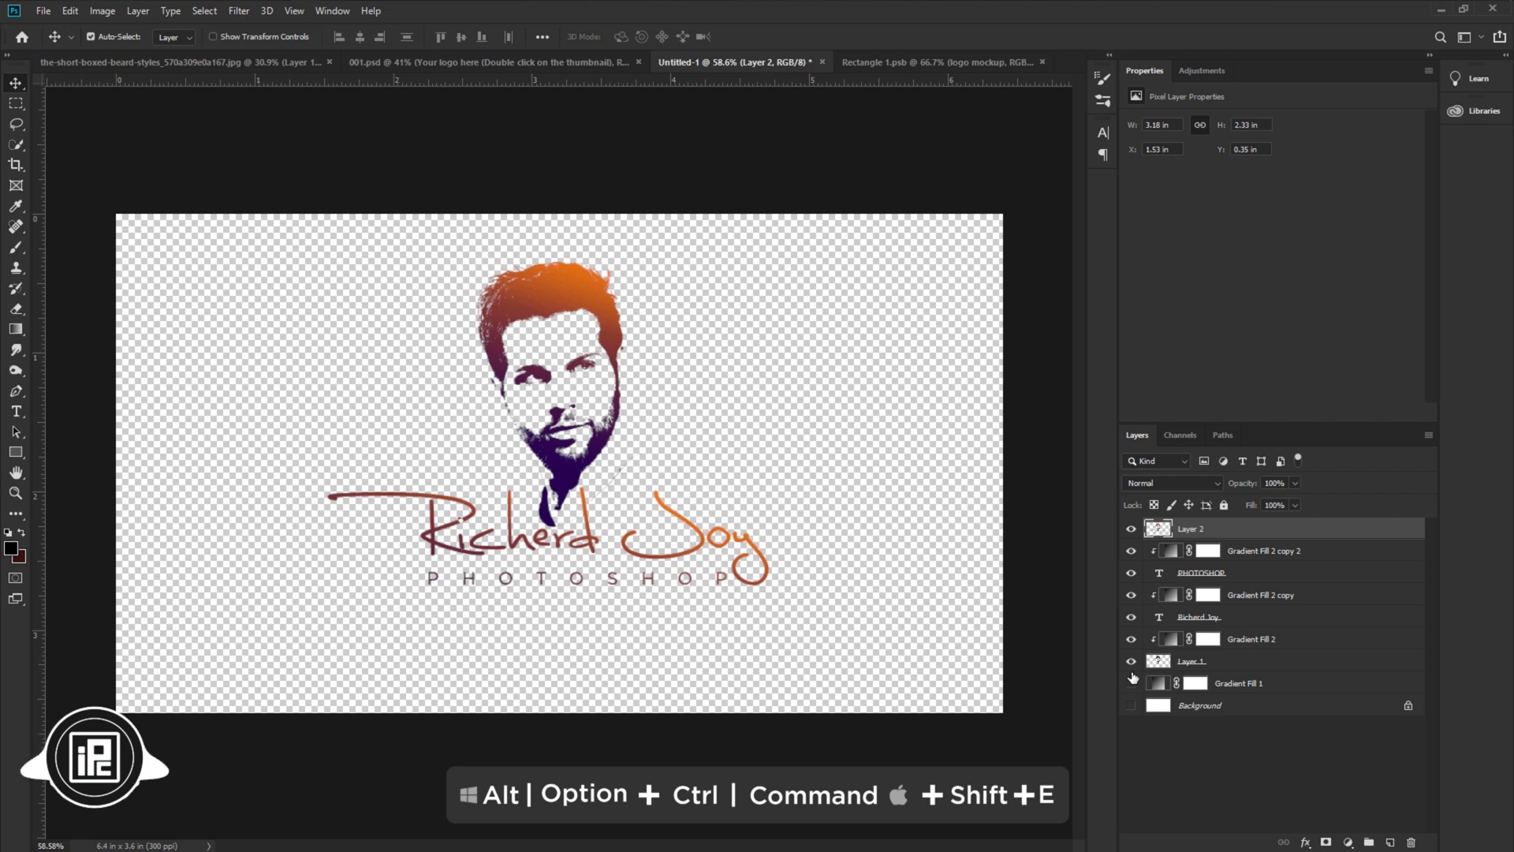
Step: Copy Layer 2 into Rectangle 1.psb, position it, and scale the logo to about 95%
left_click(1133, 679)
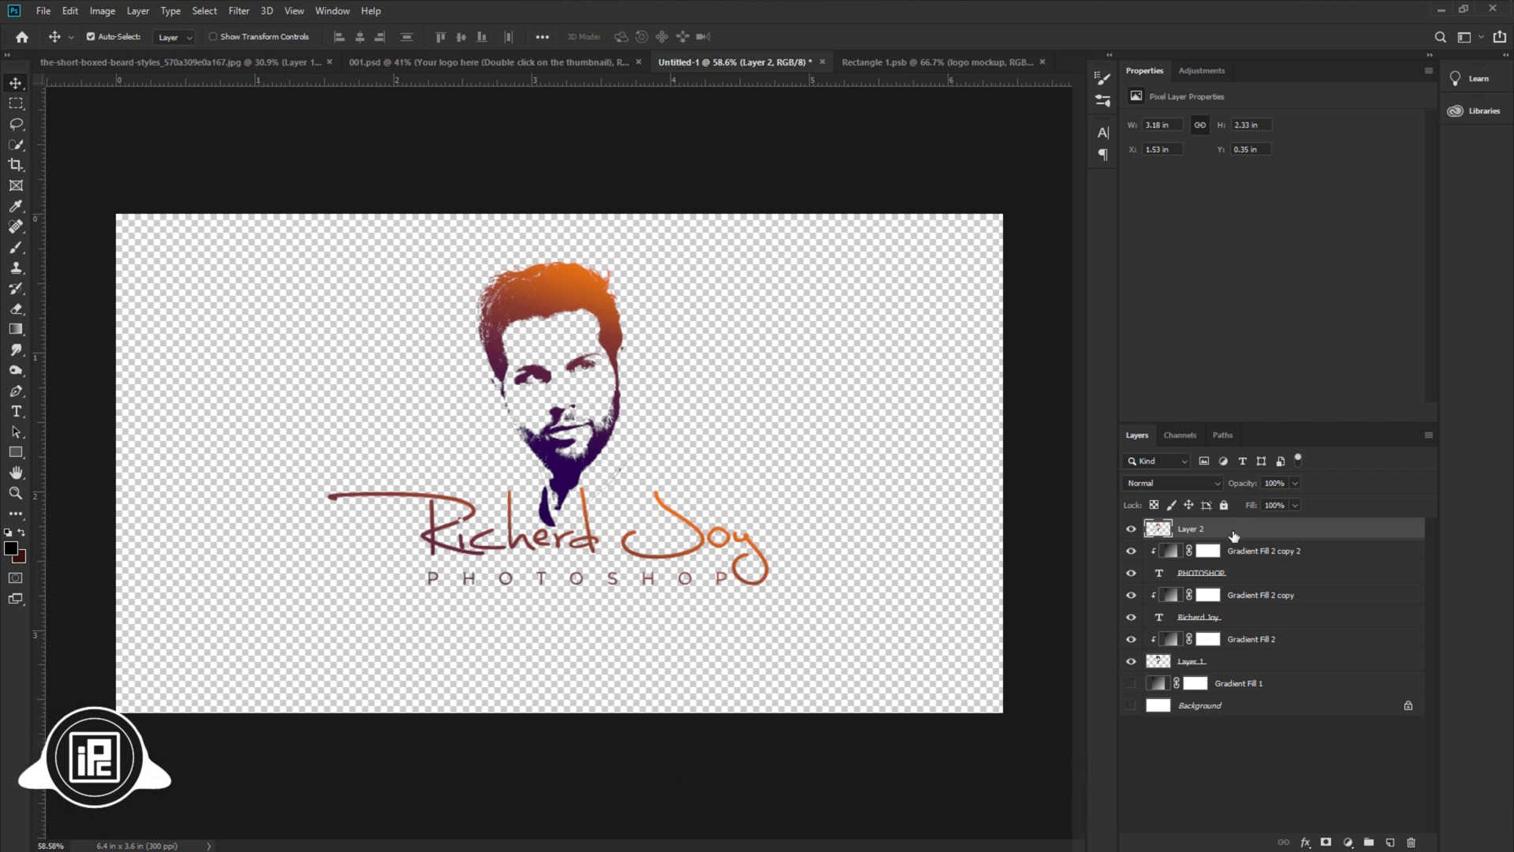
left_click_drag(1211, 530, 584, 438)
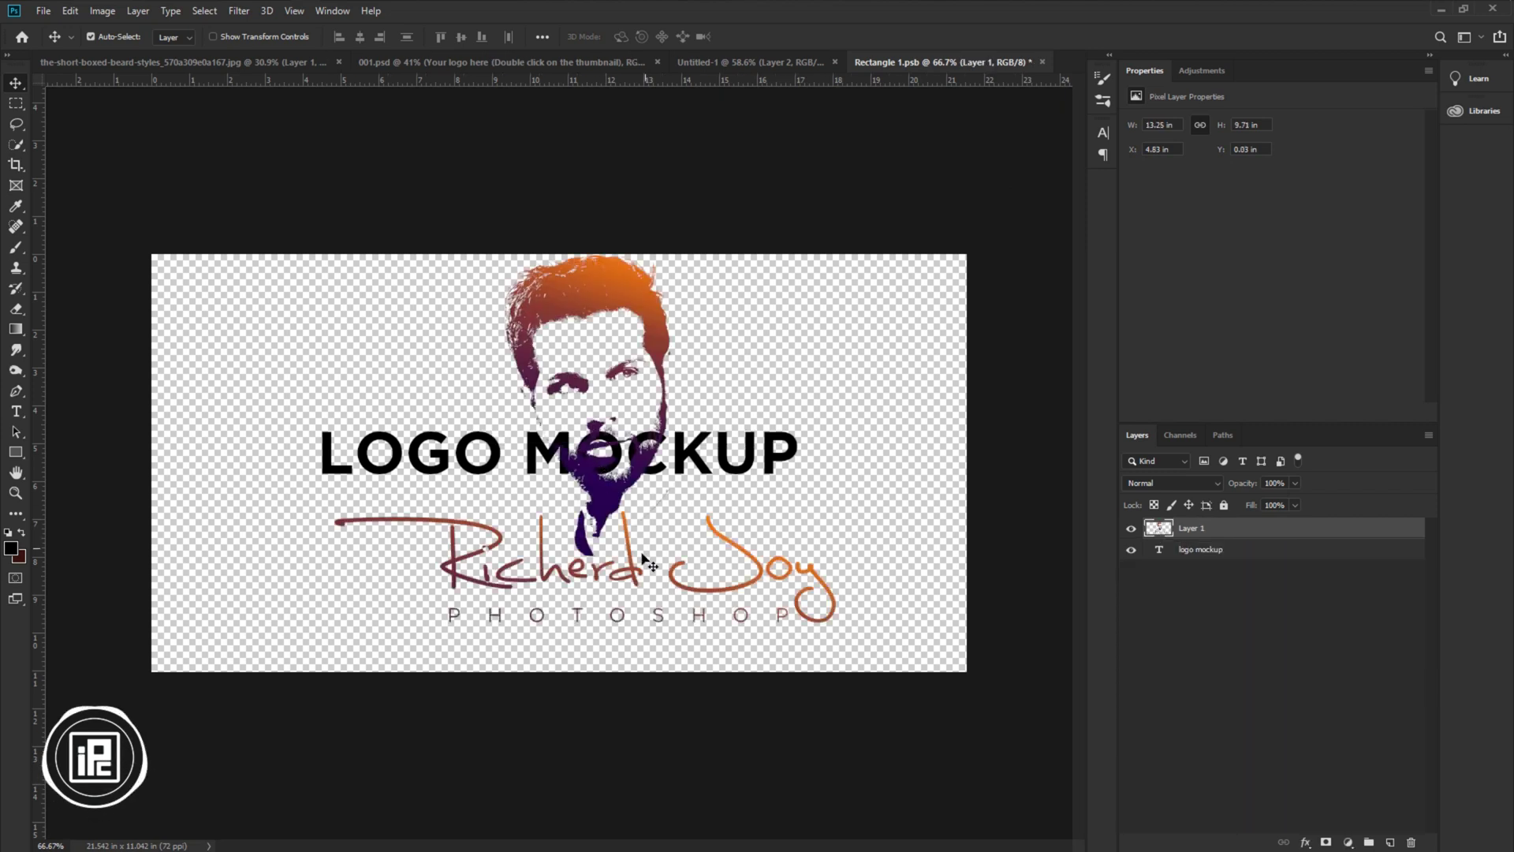
left_click_drag(633, 573, 582, 597)
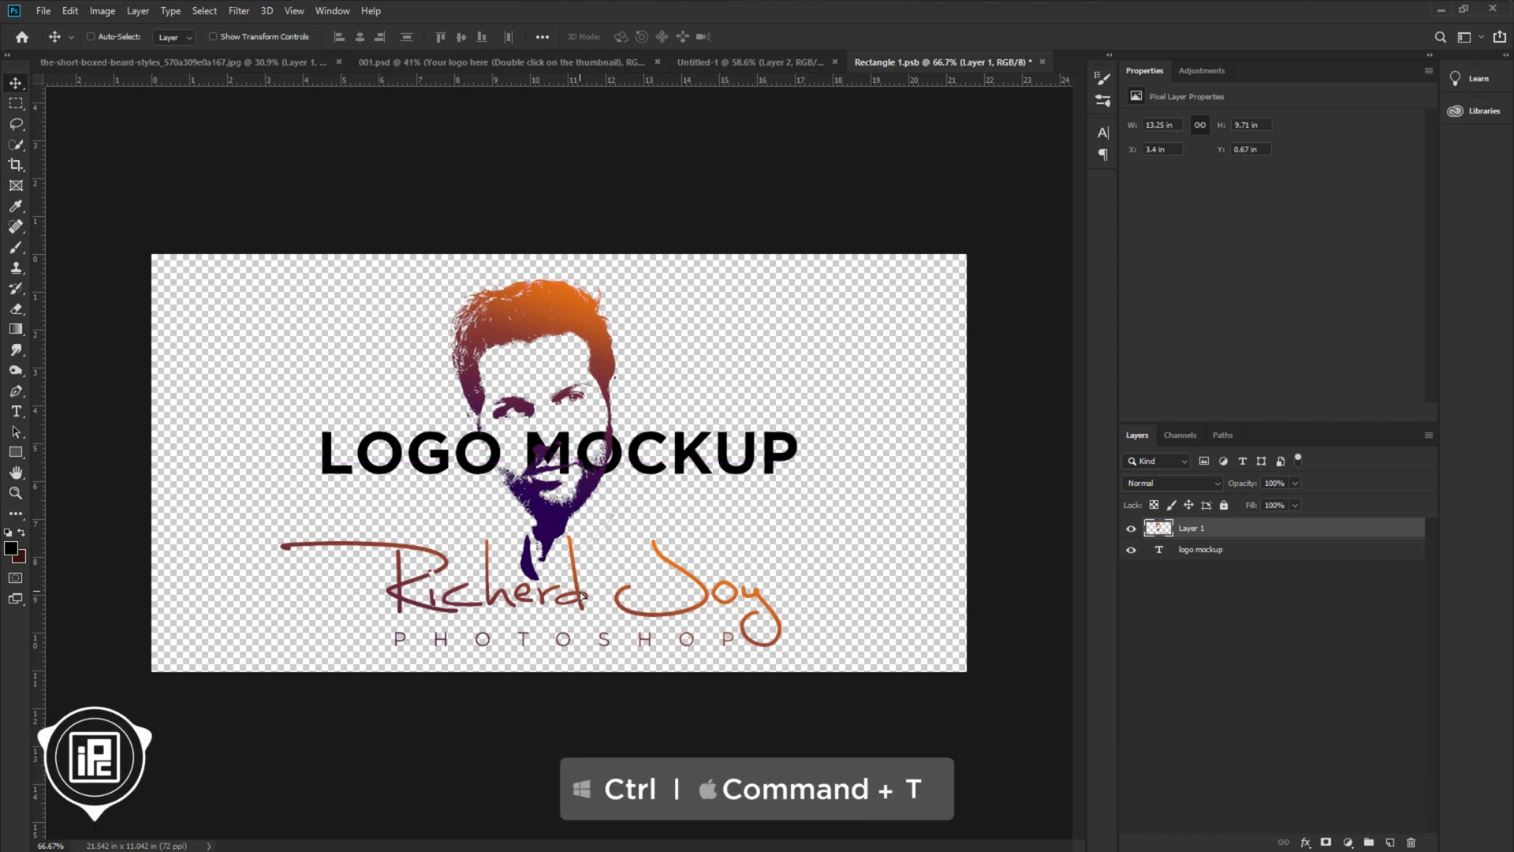
key("ctrl+t")
left_click_drag(568, 652, 618, 601)
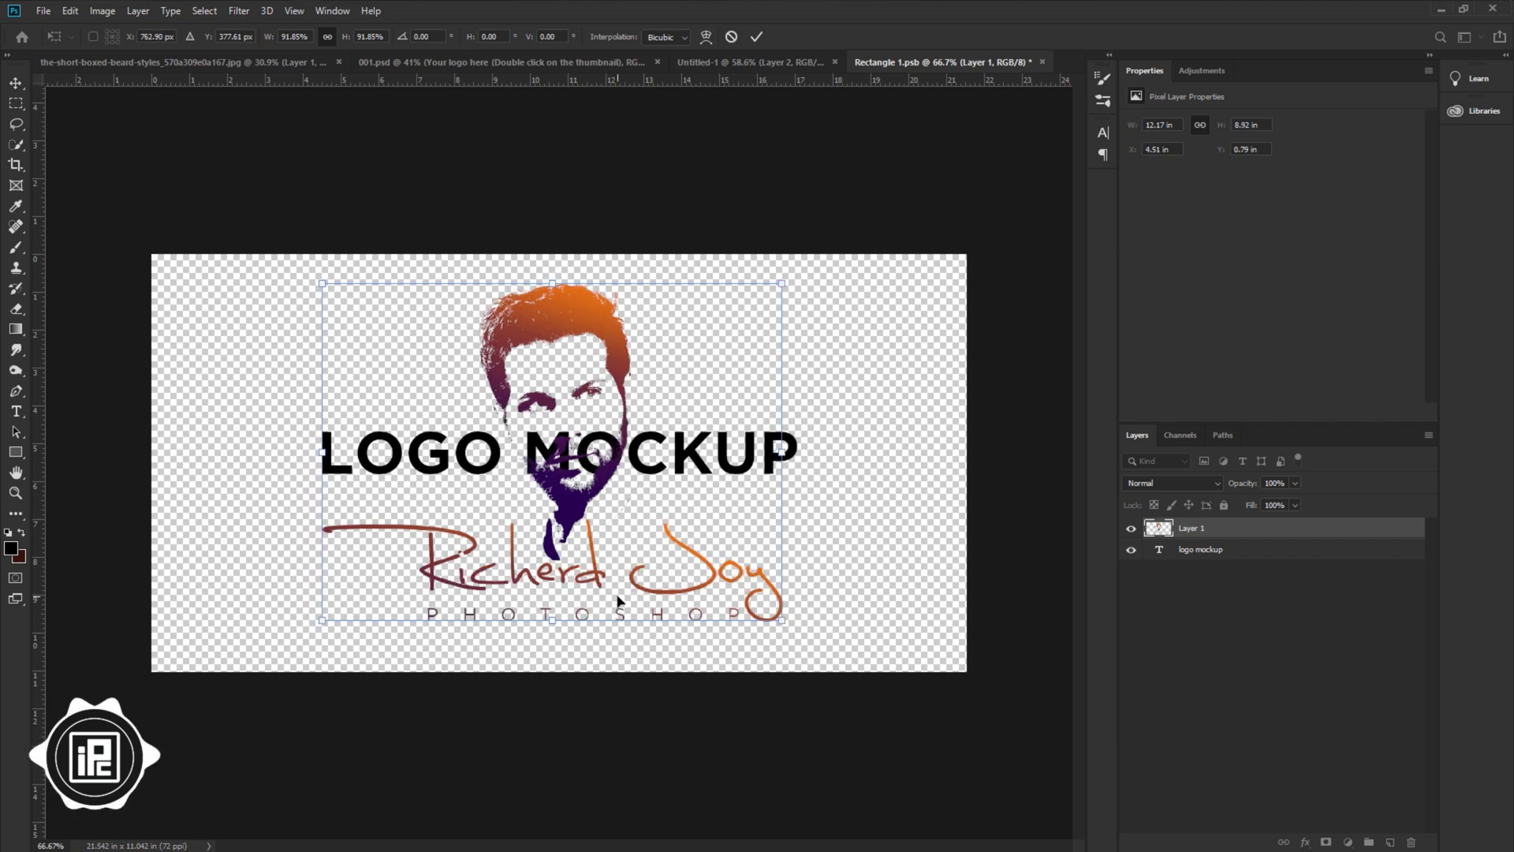
left_click(757, 37)
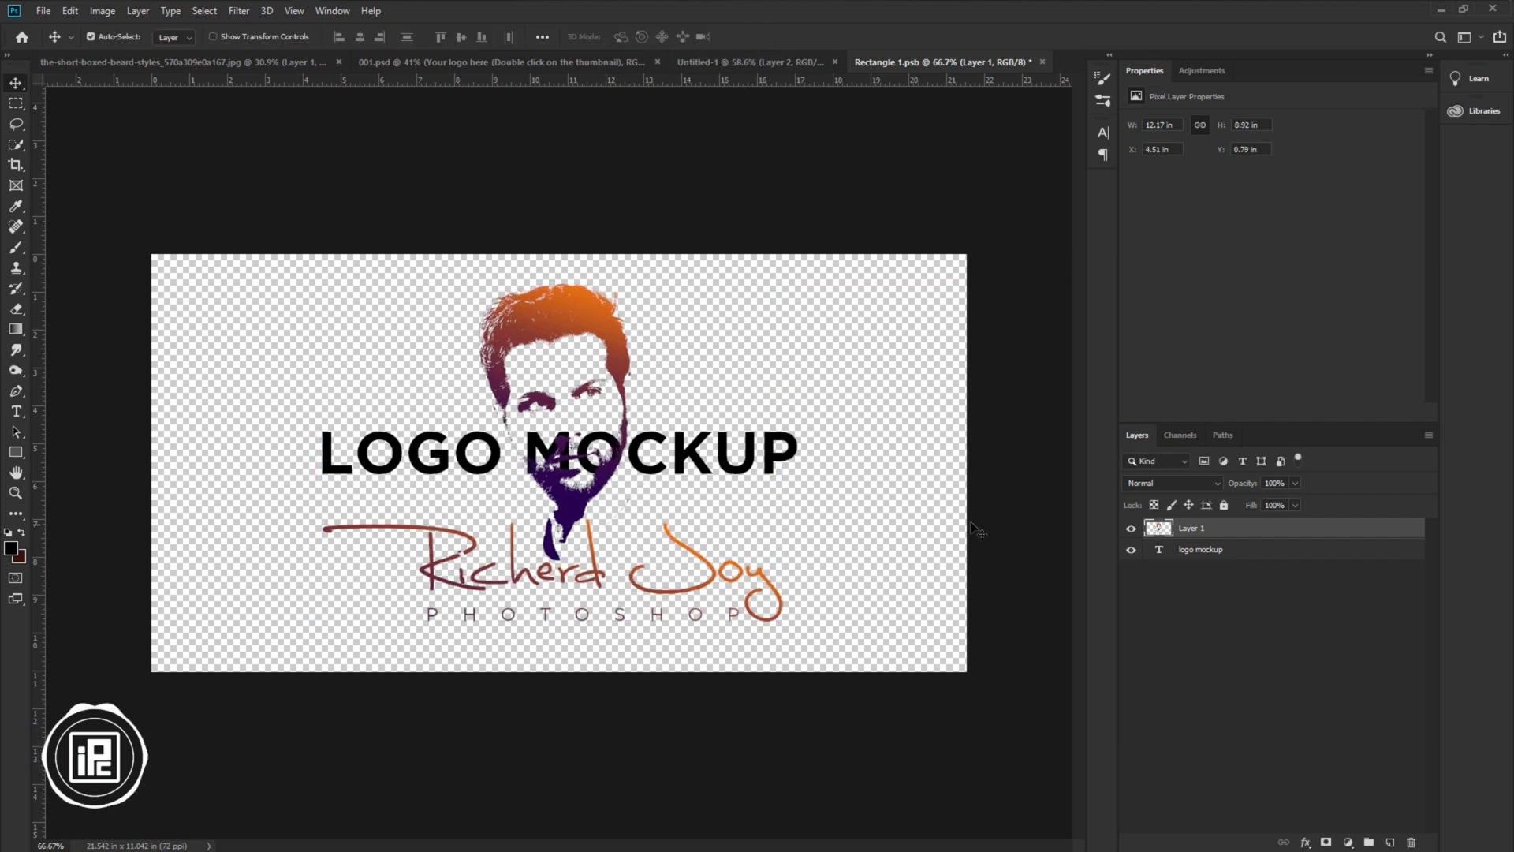
Step: Hide the LOGO MOCKUP placeholder text, then save and close Rectangle 1.psb
left_click(1131, 550)
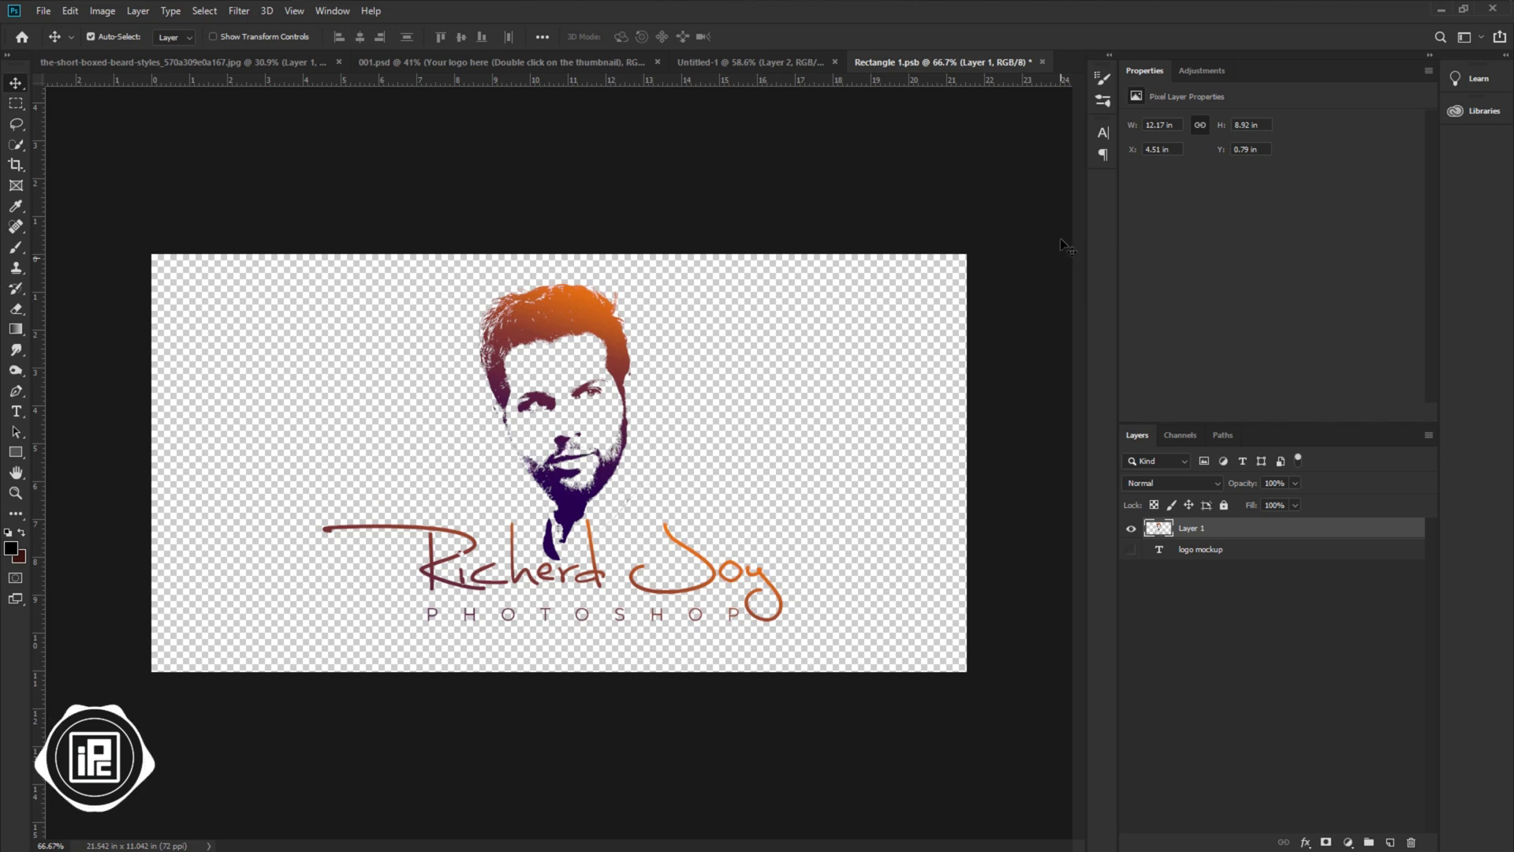
left_click(1042, 62)
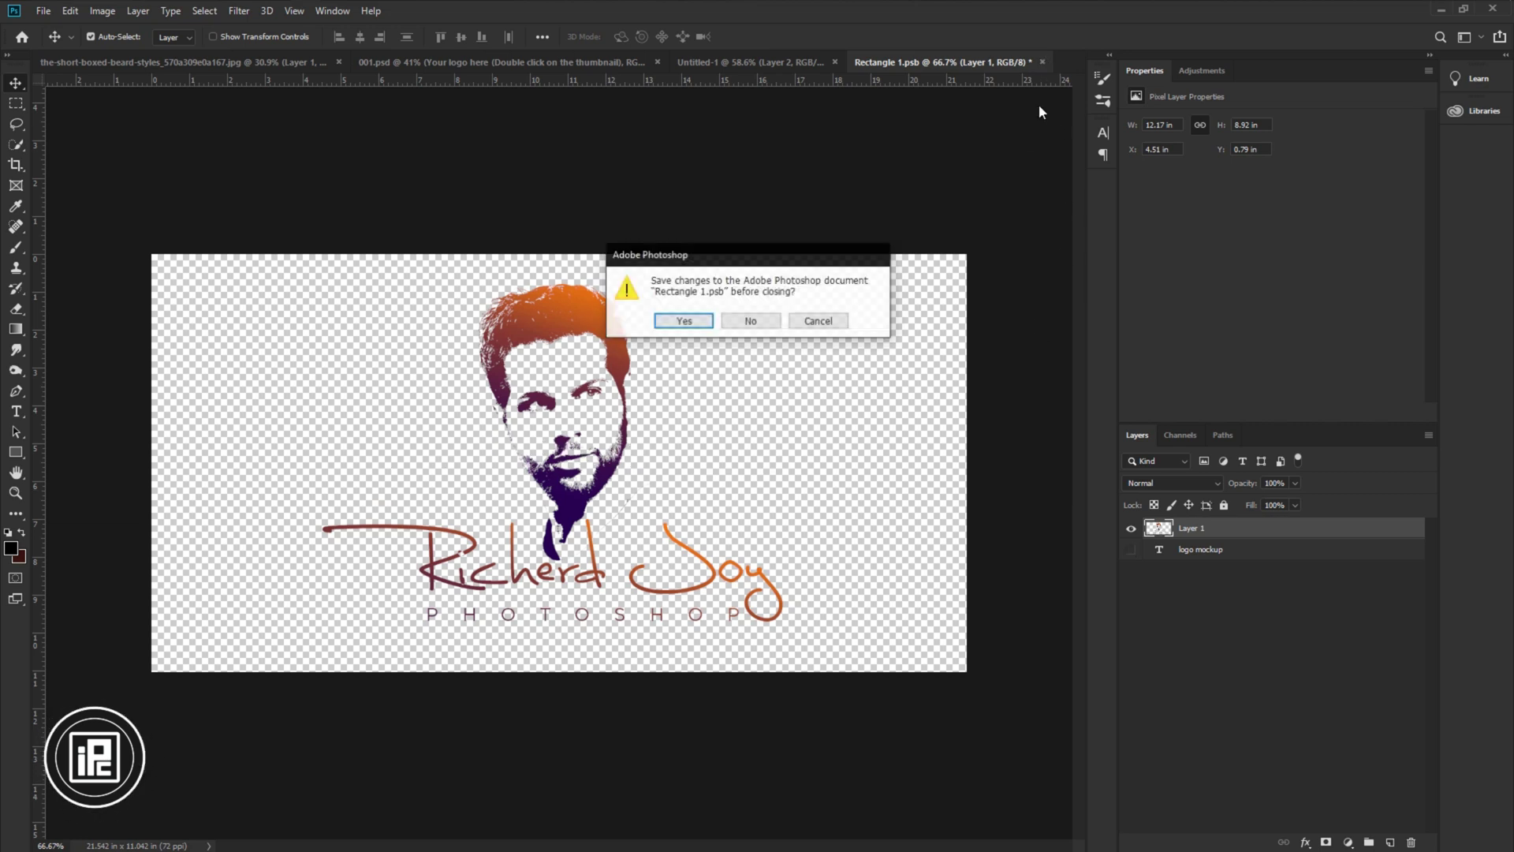
left_click(706, 324)
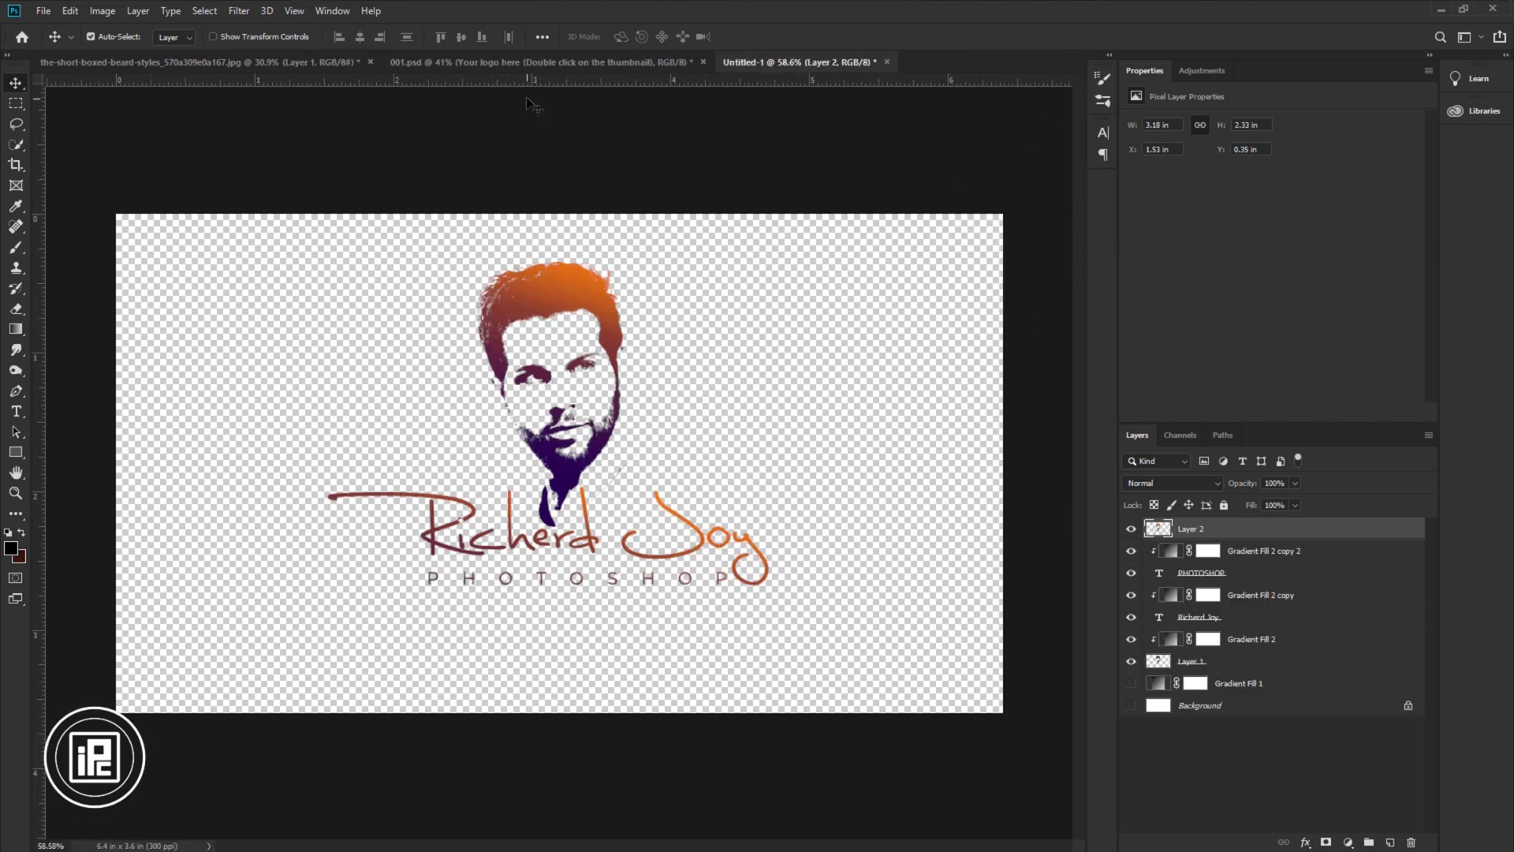
Step: Restore the white background and grey vignette, then hide the add noise layer in 001.psd
left_click(1131, 705)
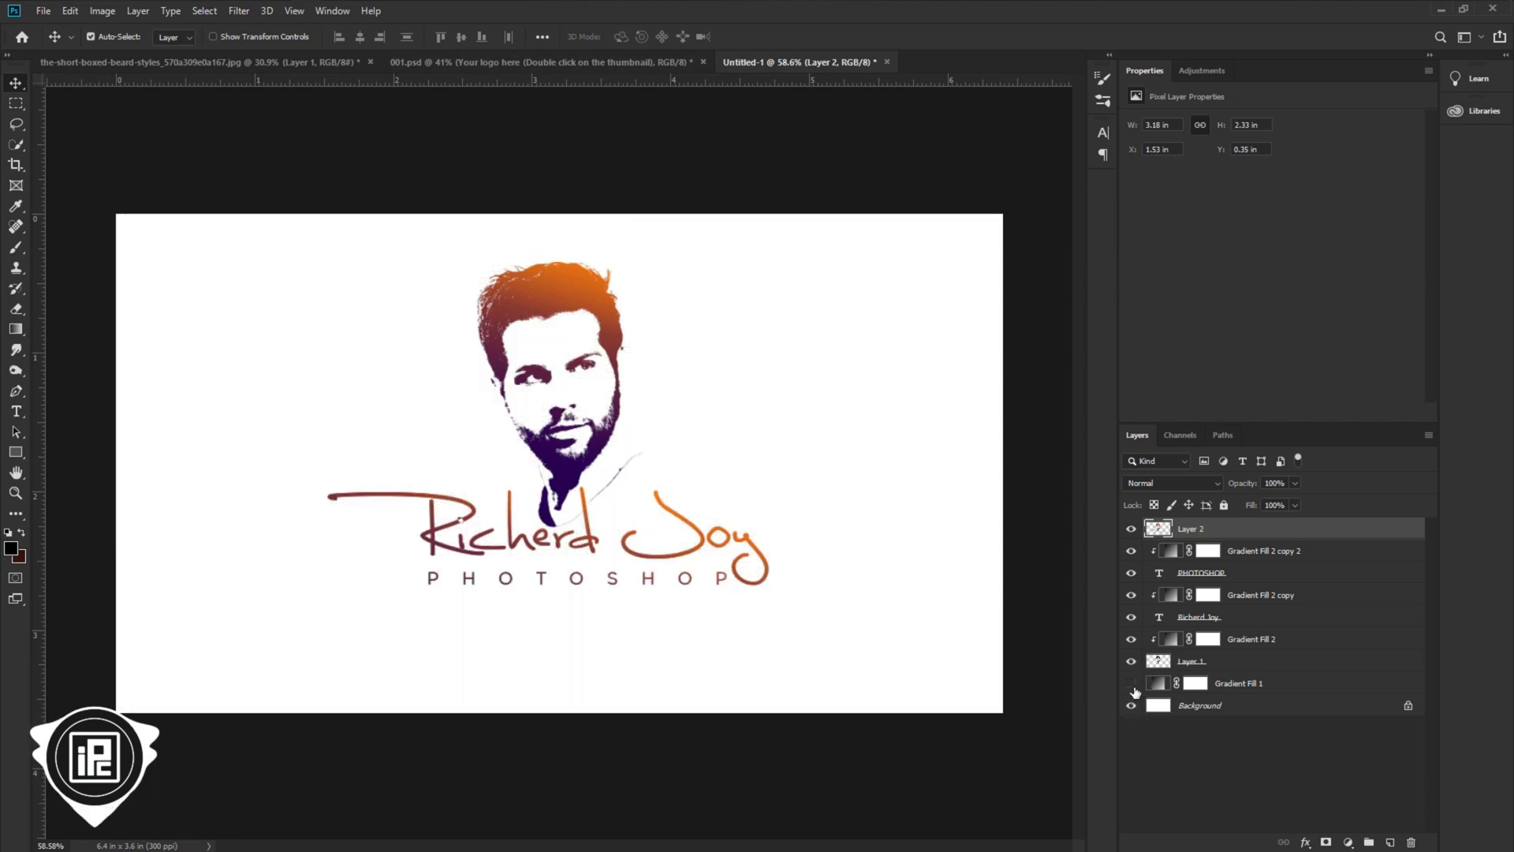
left_click(1131, 683)
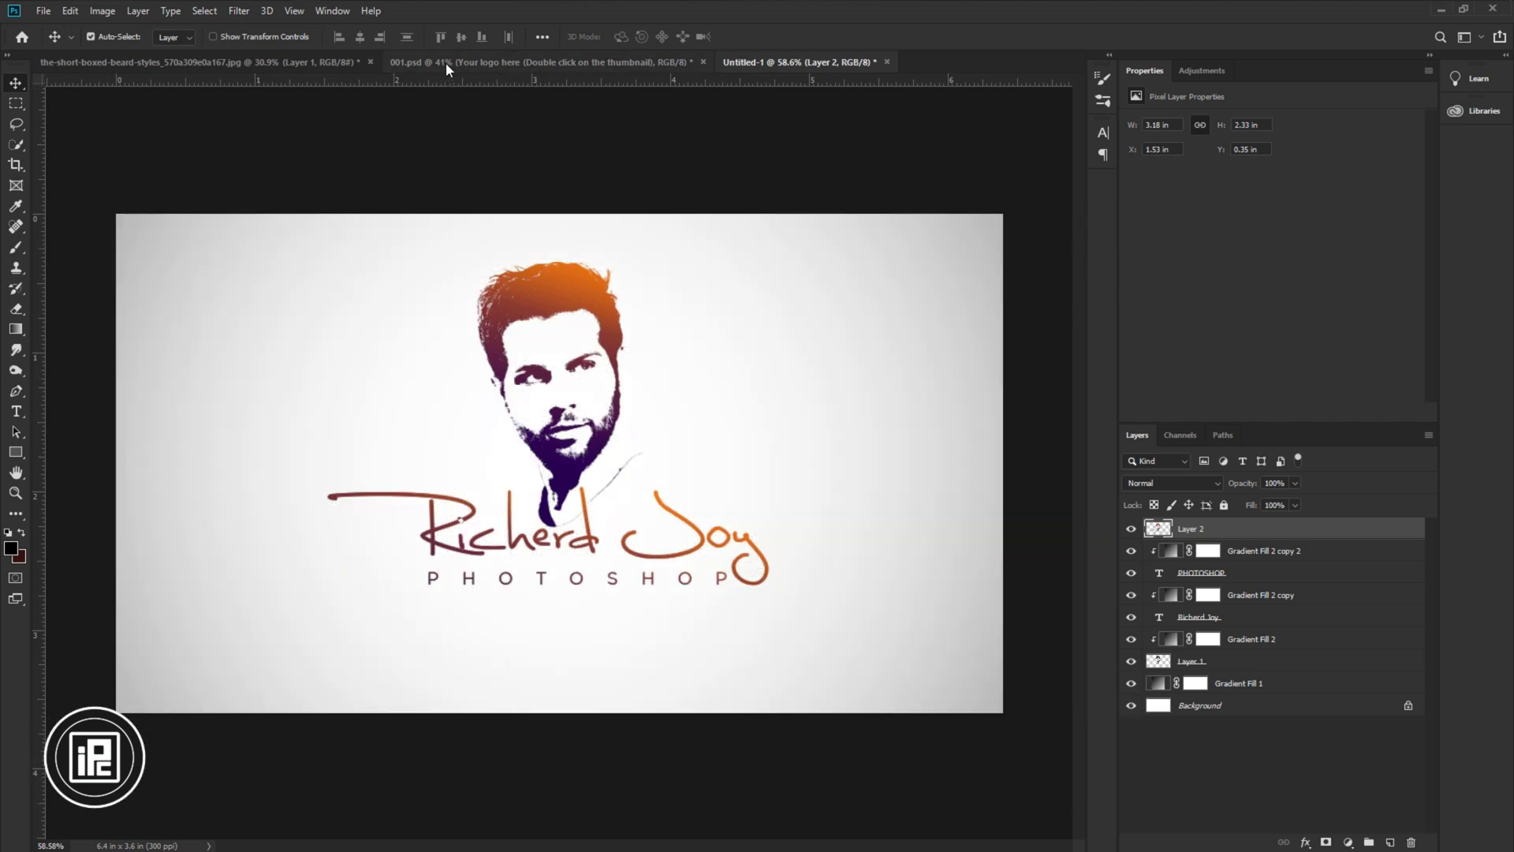
left_click(446, 63)
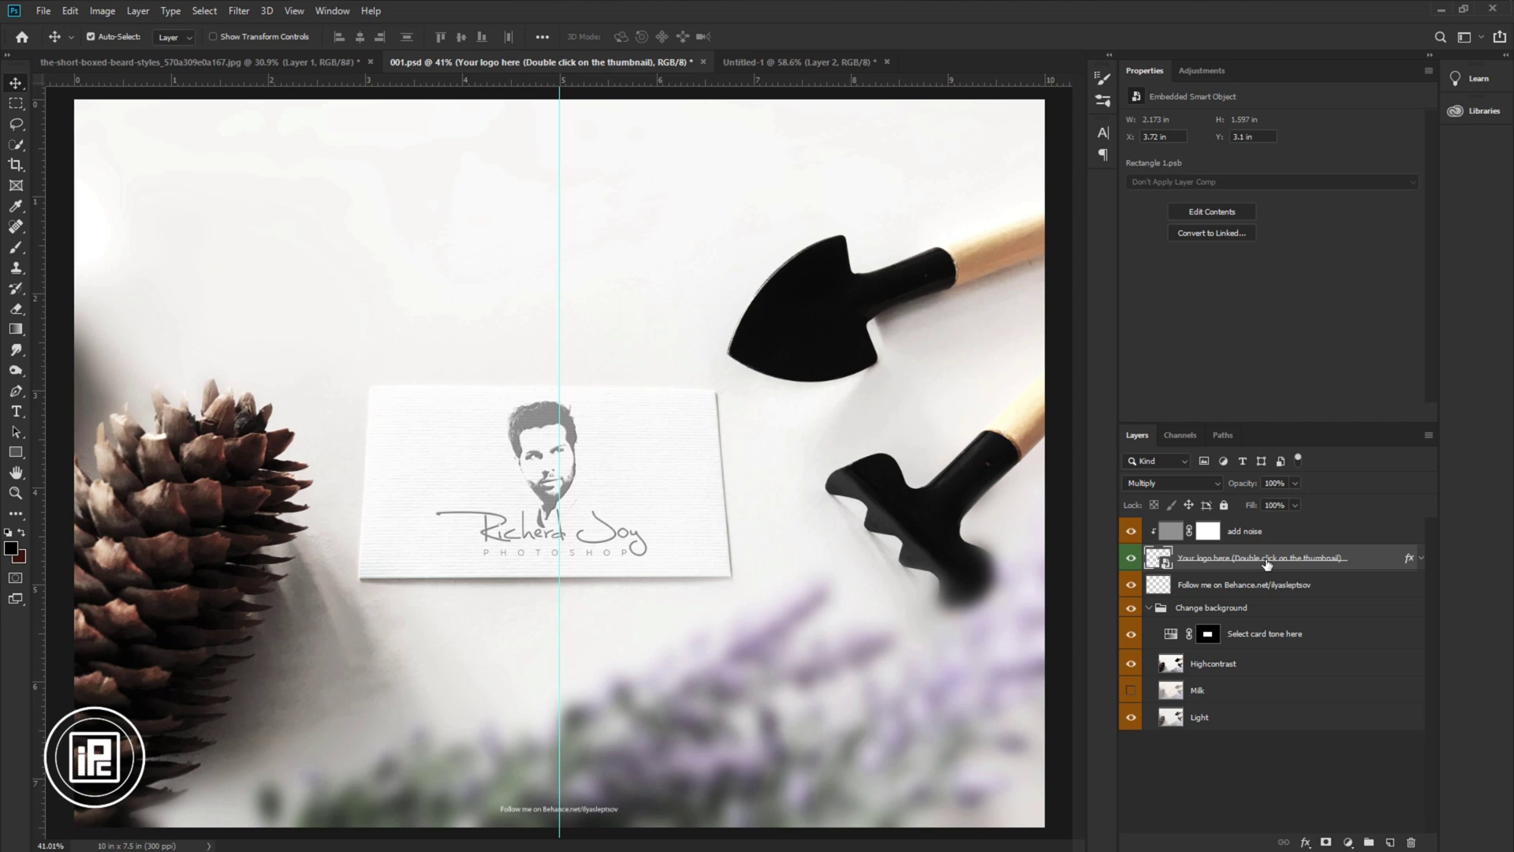
left_click(1131, 531)
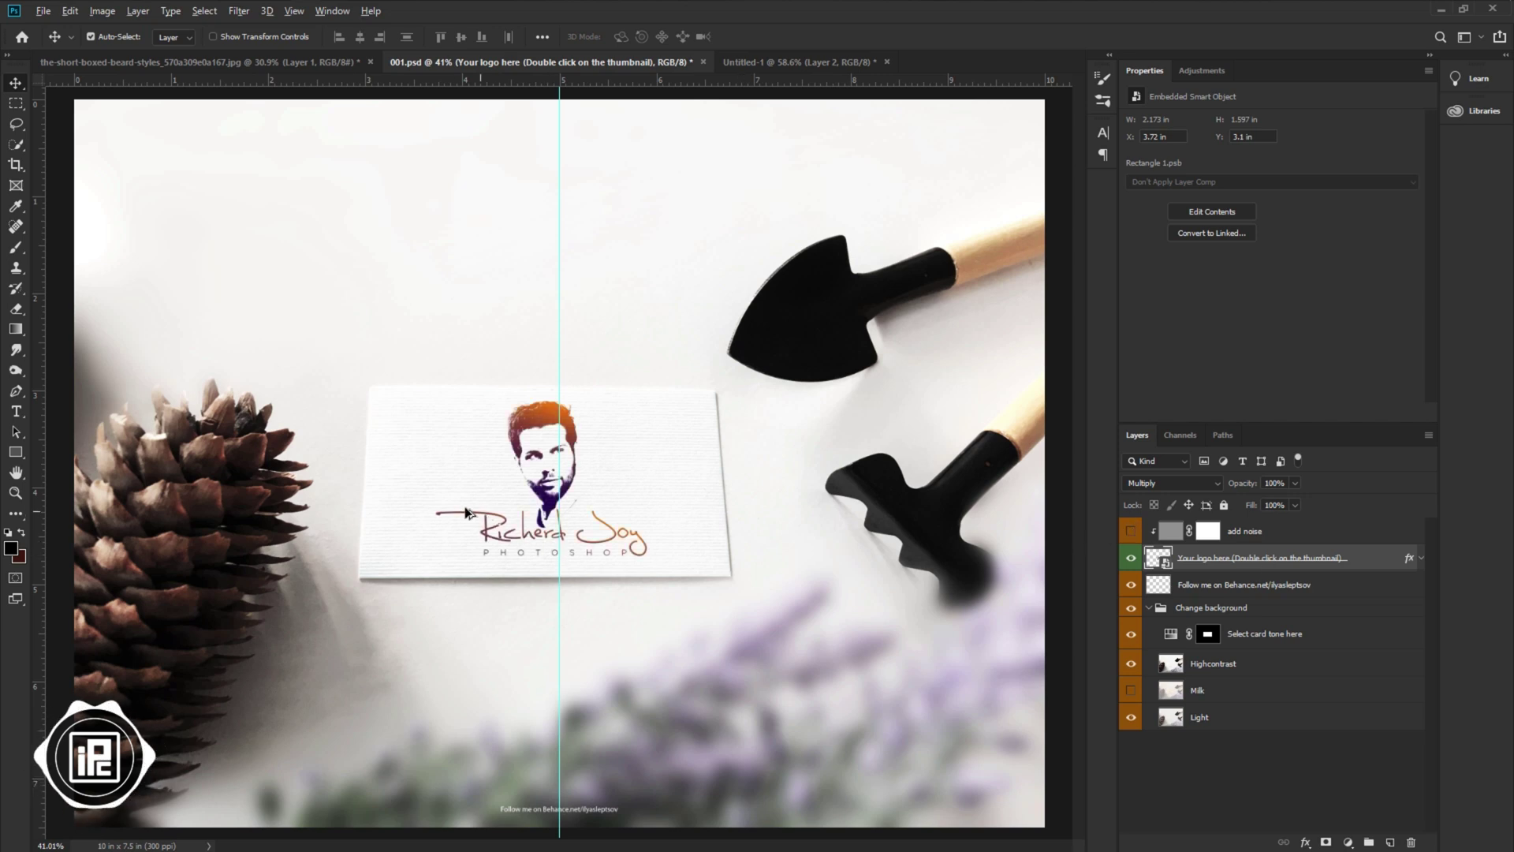
scroll(552, 547, "up", 5)
scroll(601, 528, "up", 3)
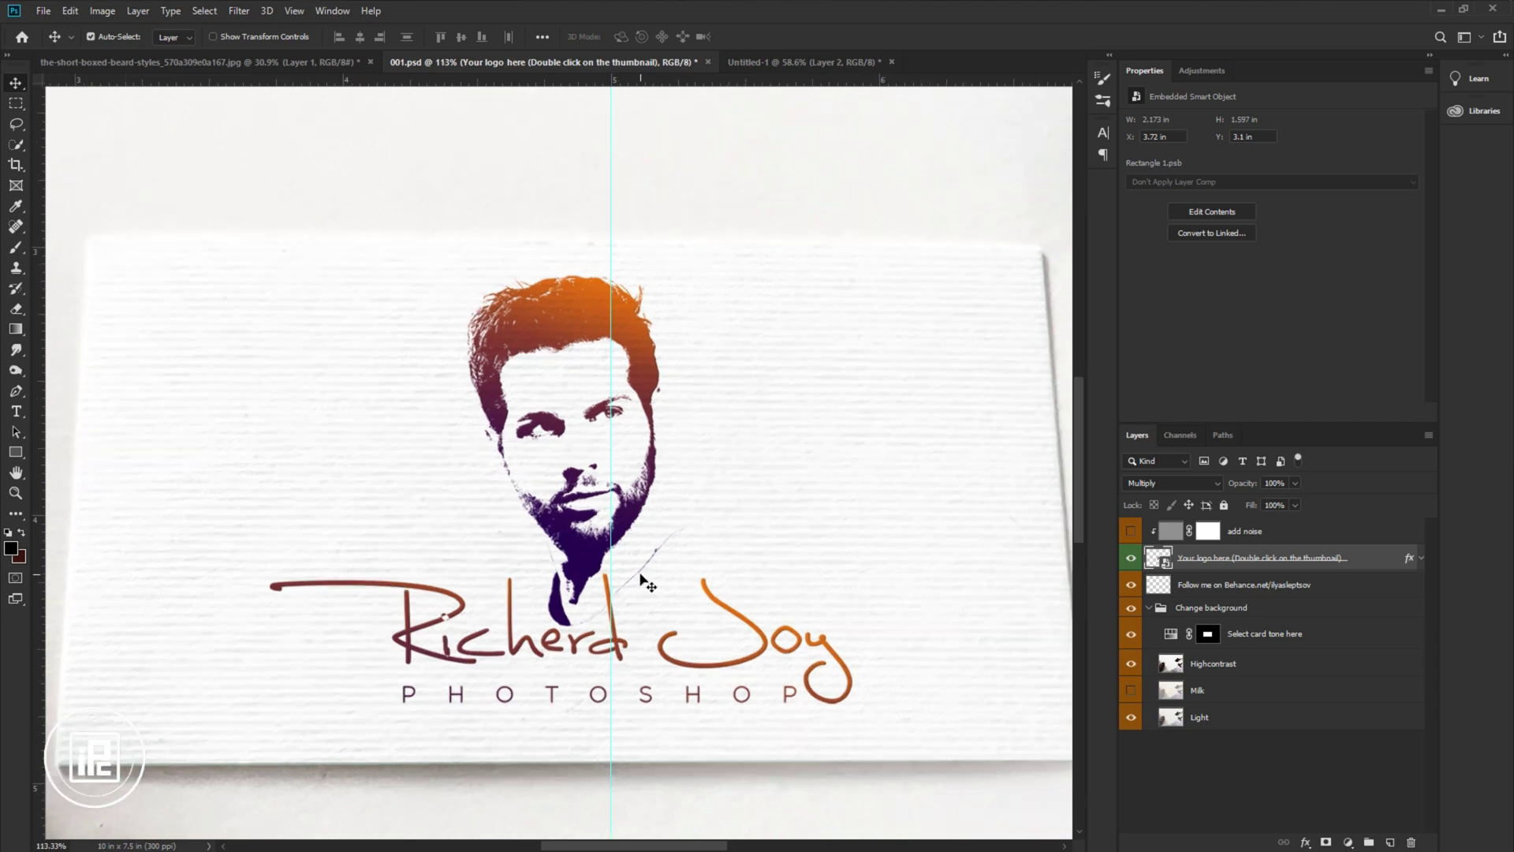
scroll(645, 582, "down", 5)
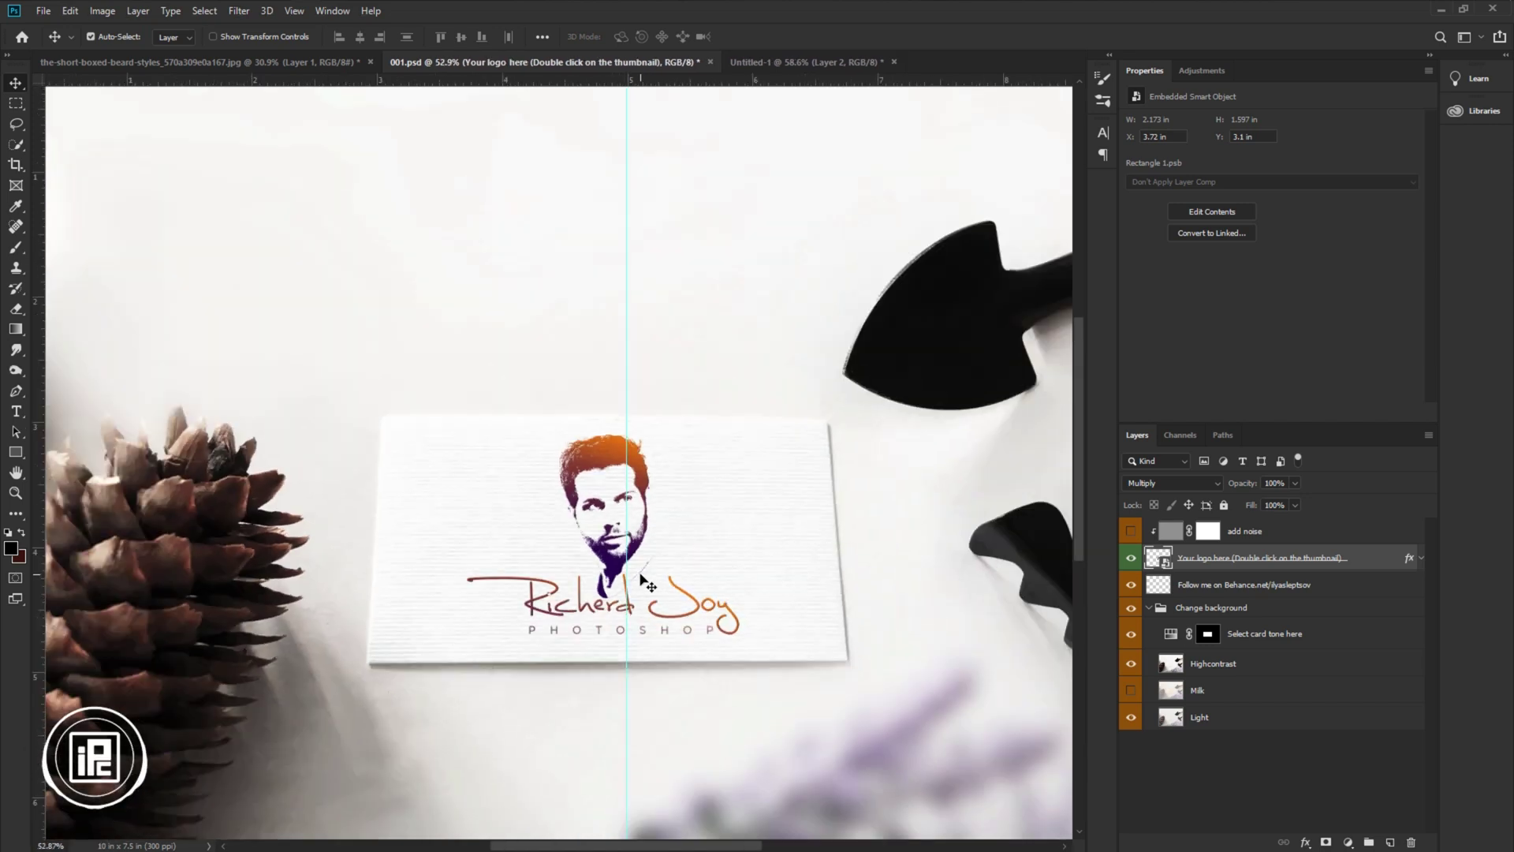
scroll(646, 582, "down", 3)
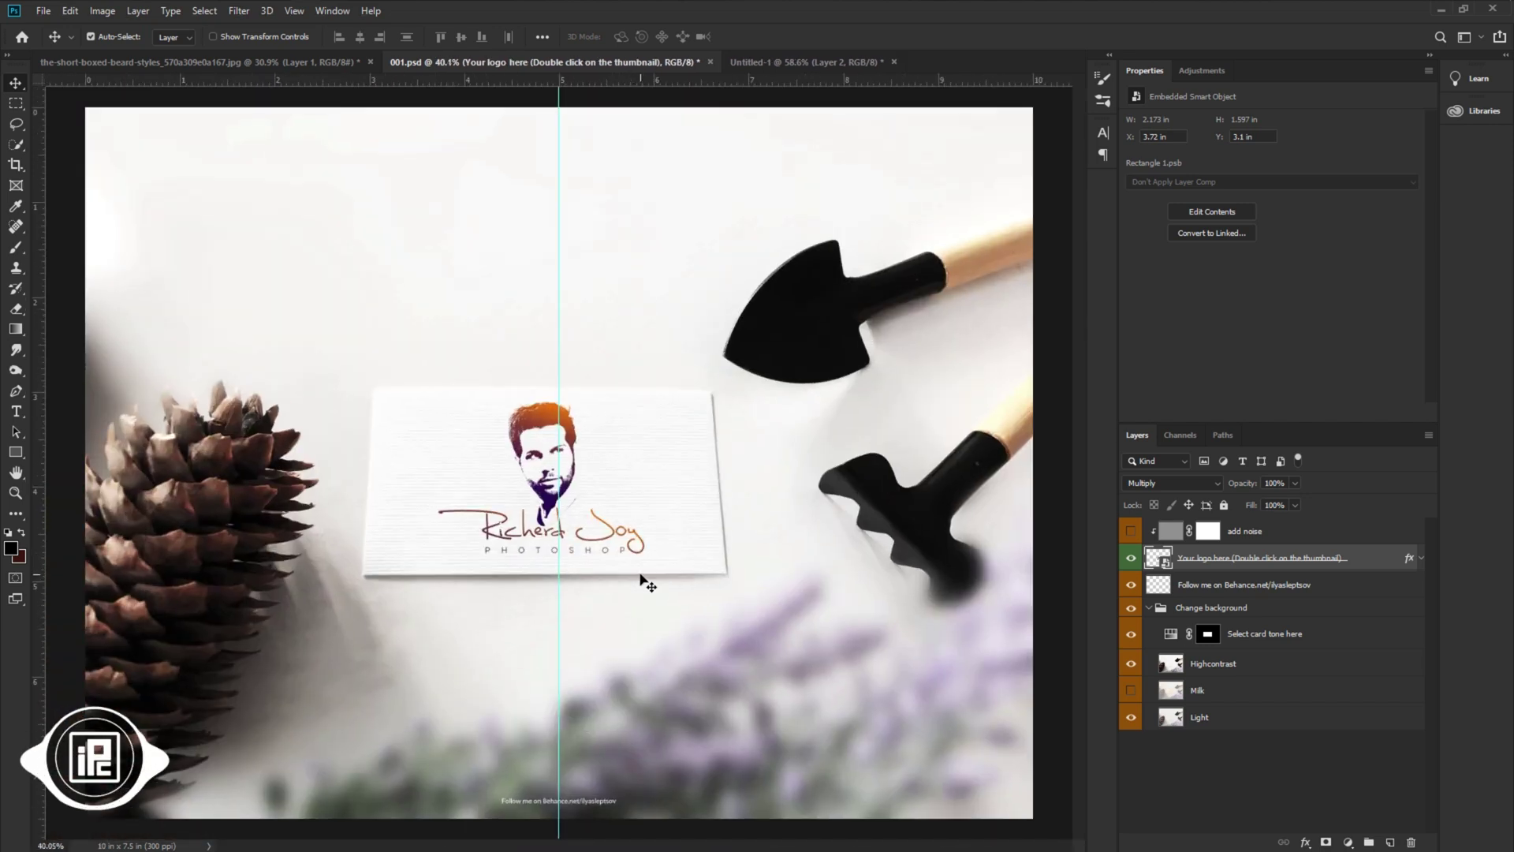
scroll(645, 582, "up", 1)
scroll(645, 582, "left", 1)
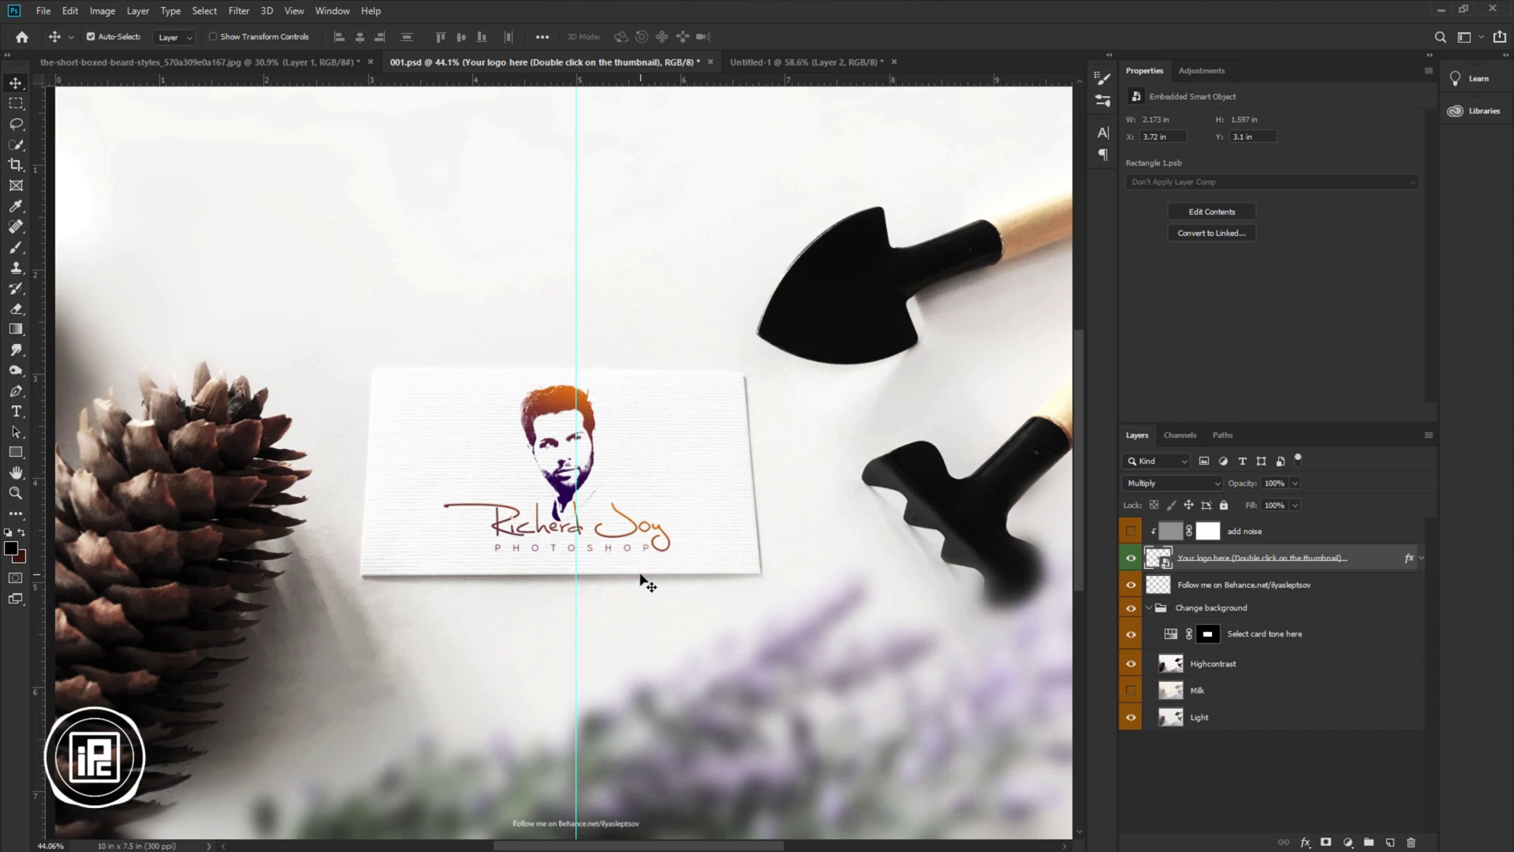
Step: Compare against the original Richard Joy logo, remove the vertical guide, and open the logo smart object
left_click(784, 63)
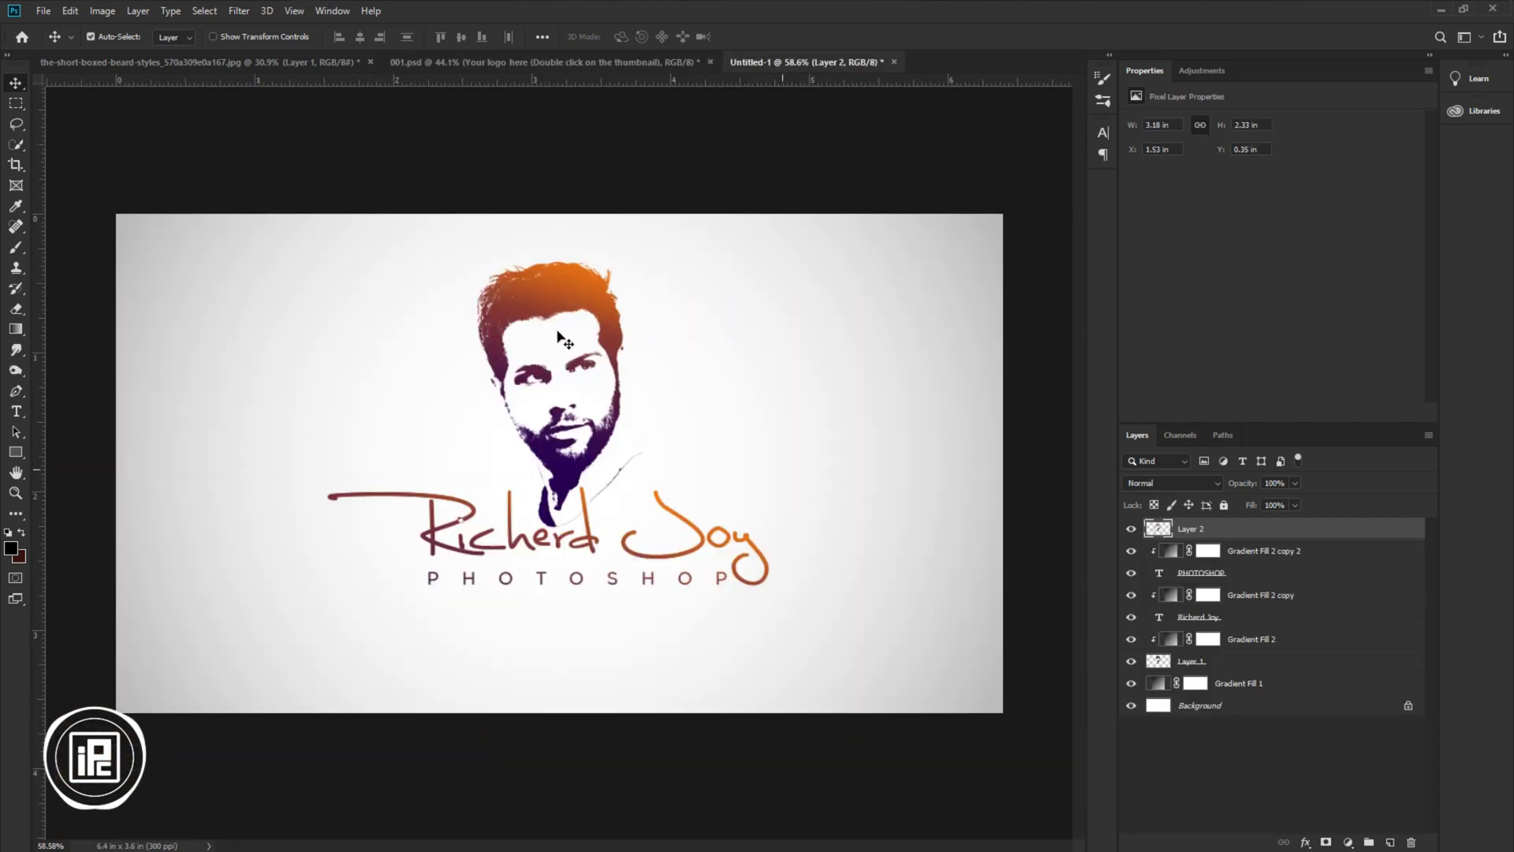
left_click(485, 62)
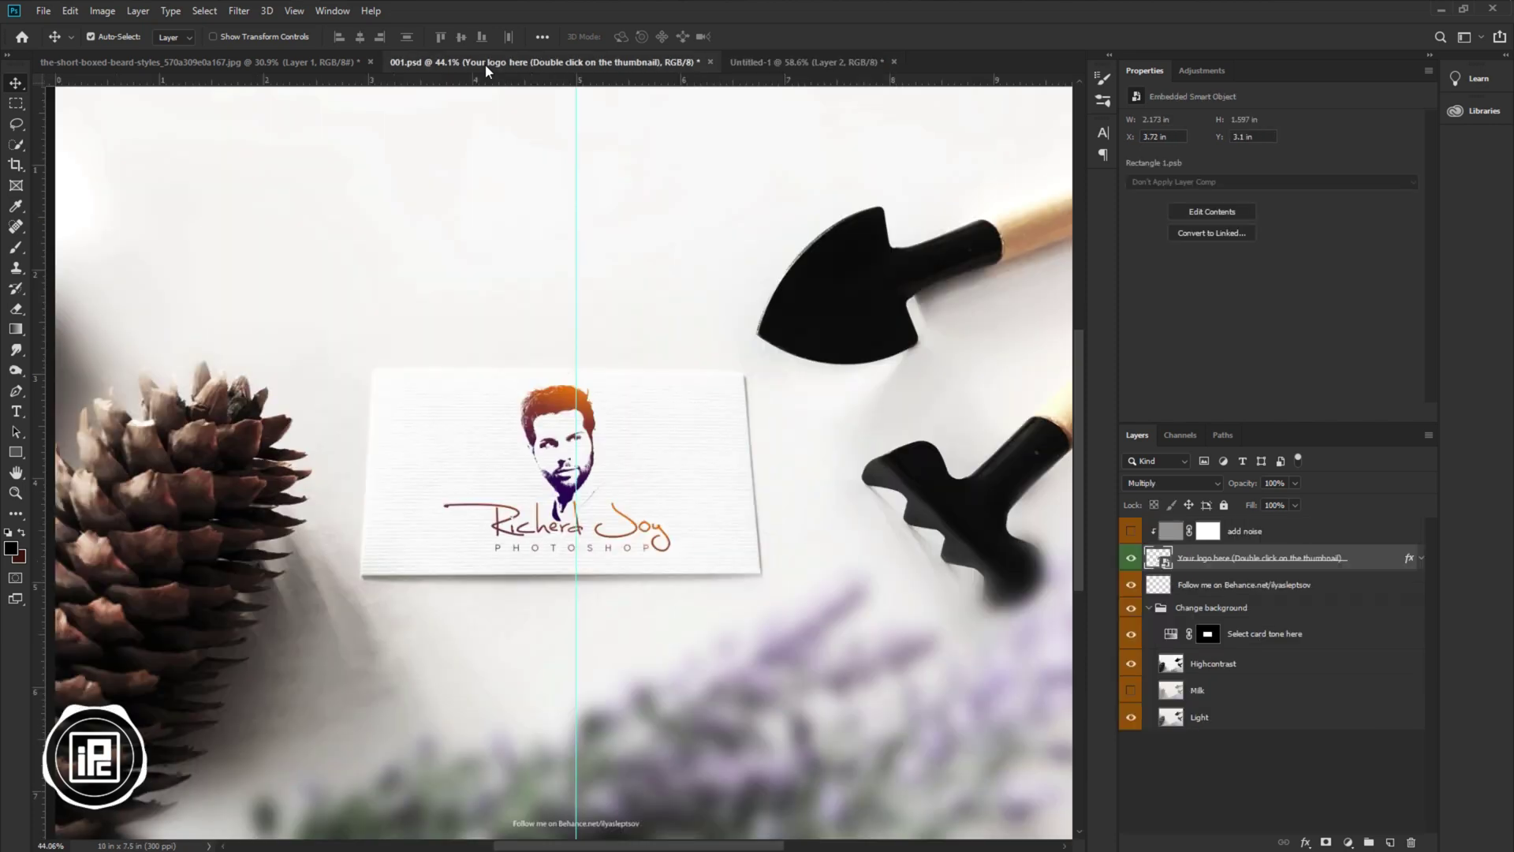
scroll(546, 458, "up", 5)
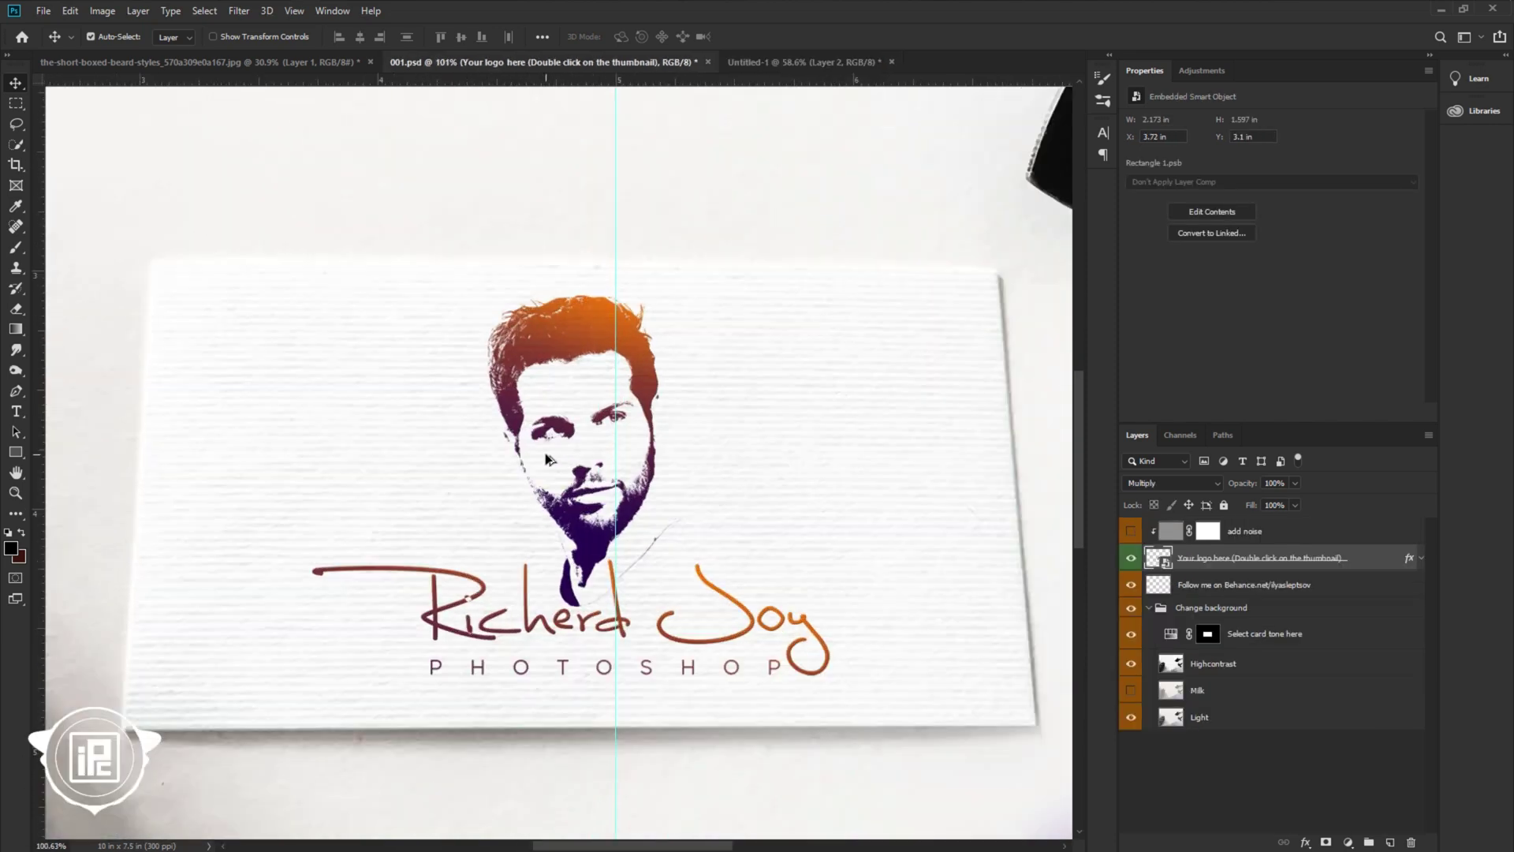
left_click_drag(13, 432, 8, 438)
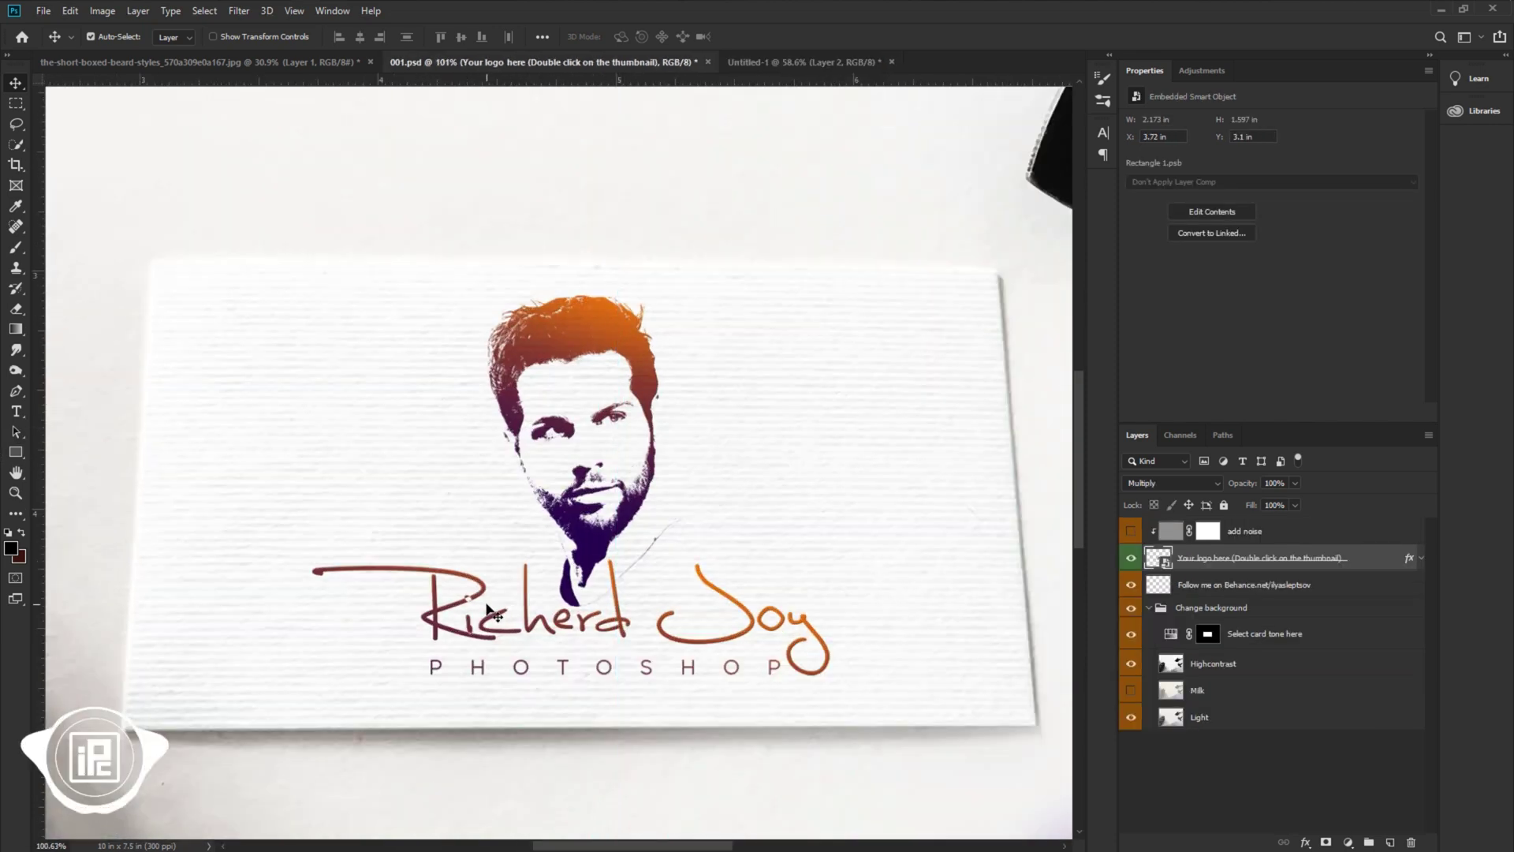
scroll(546, 627, "up", 1)
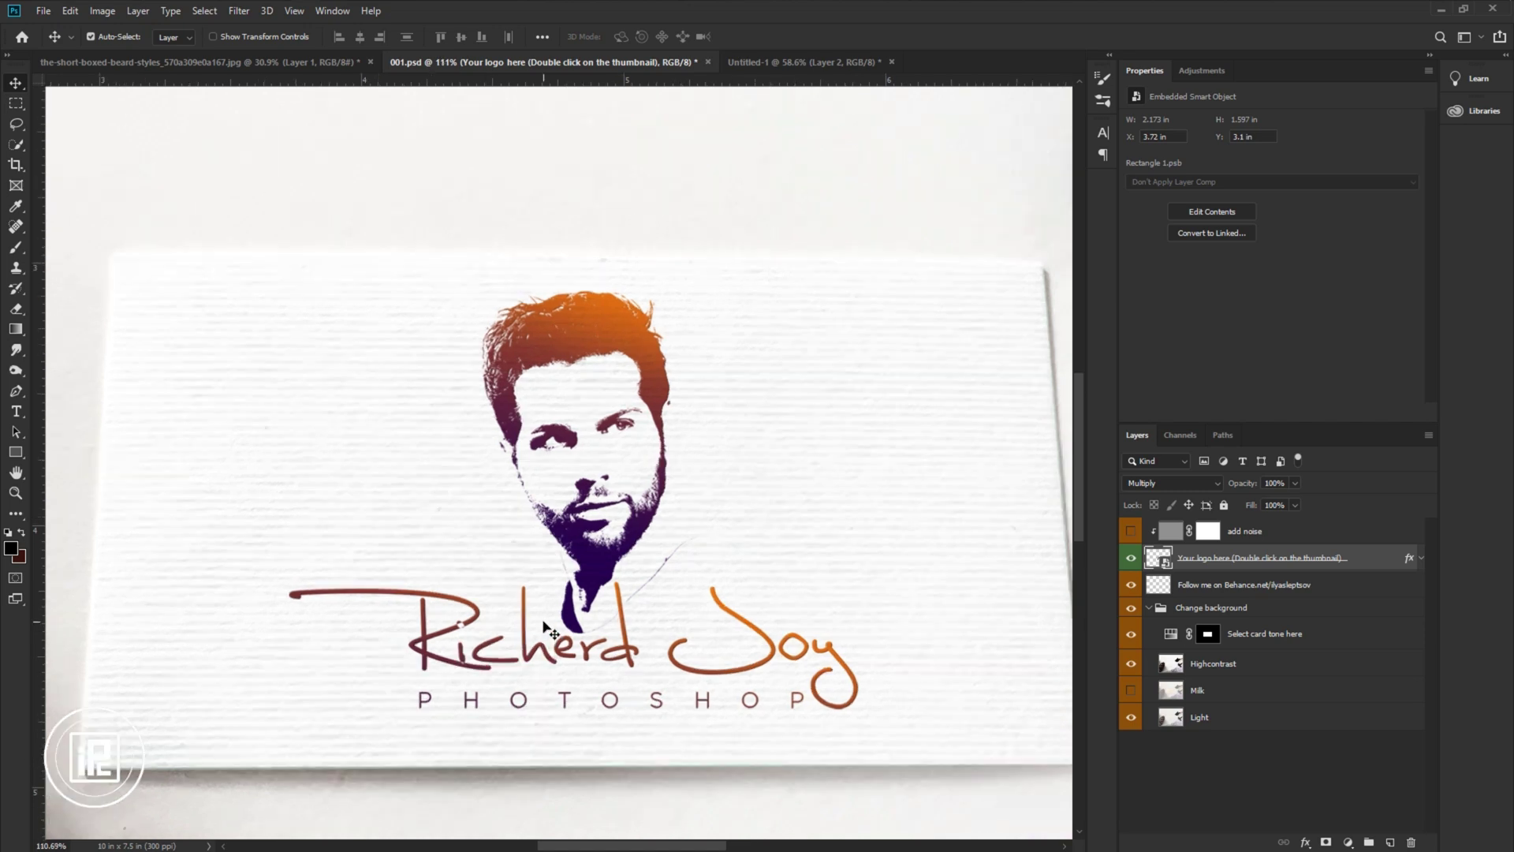
scroll(546, 628, "up", 1)
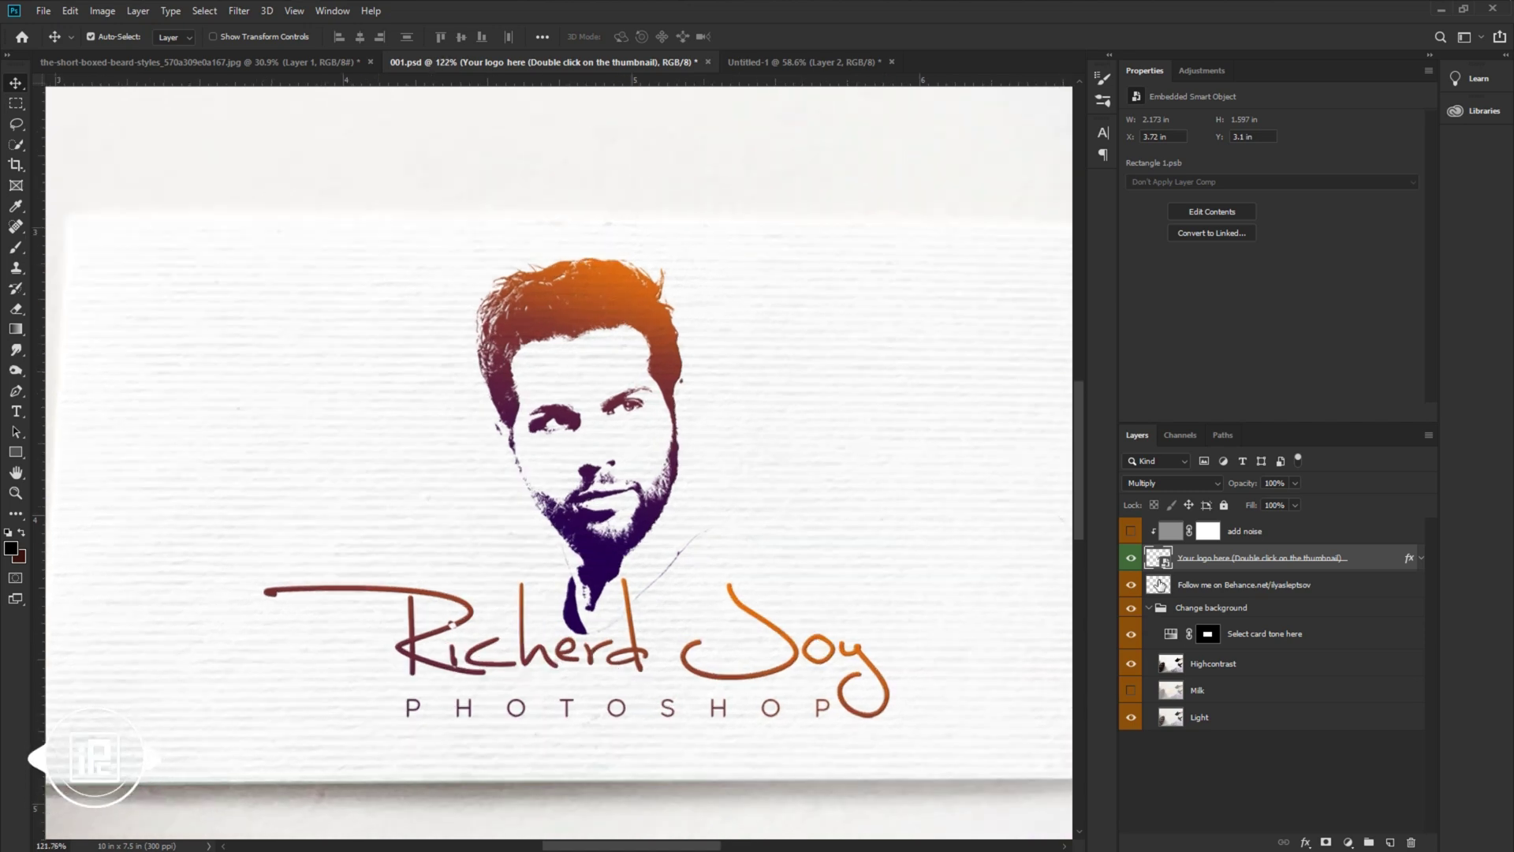
double_click(1153, 559)
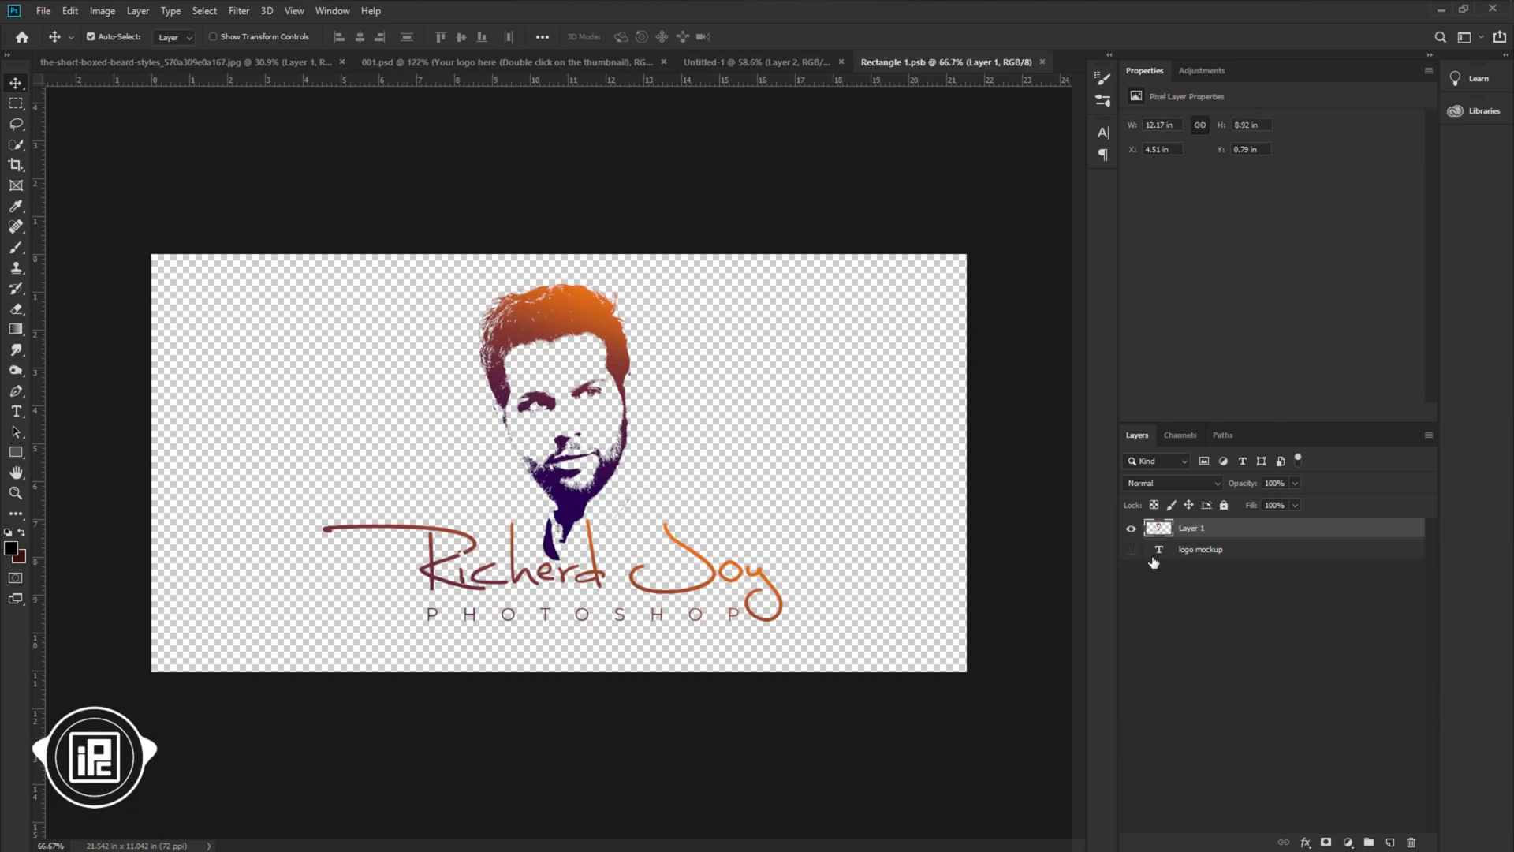
Step: Apply a Bevel & Emboss style with reduced depth to the logo's Layer 1
key("h")
double_click(1215, 529)
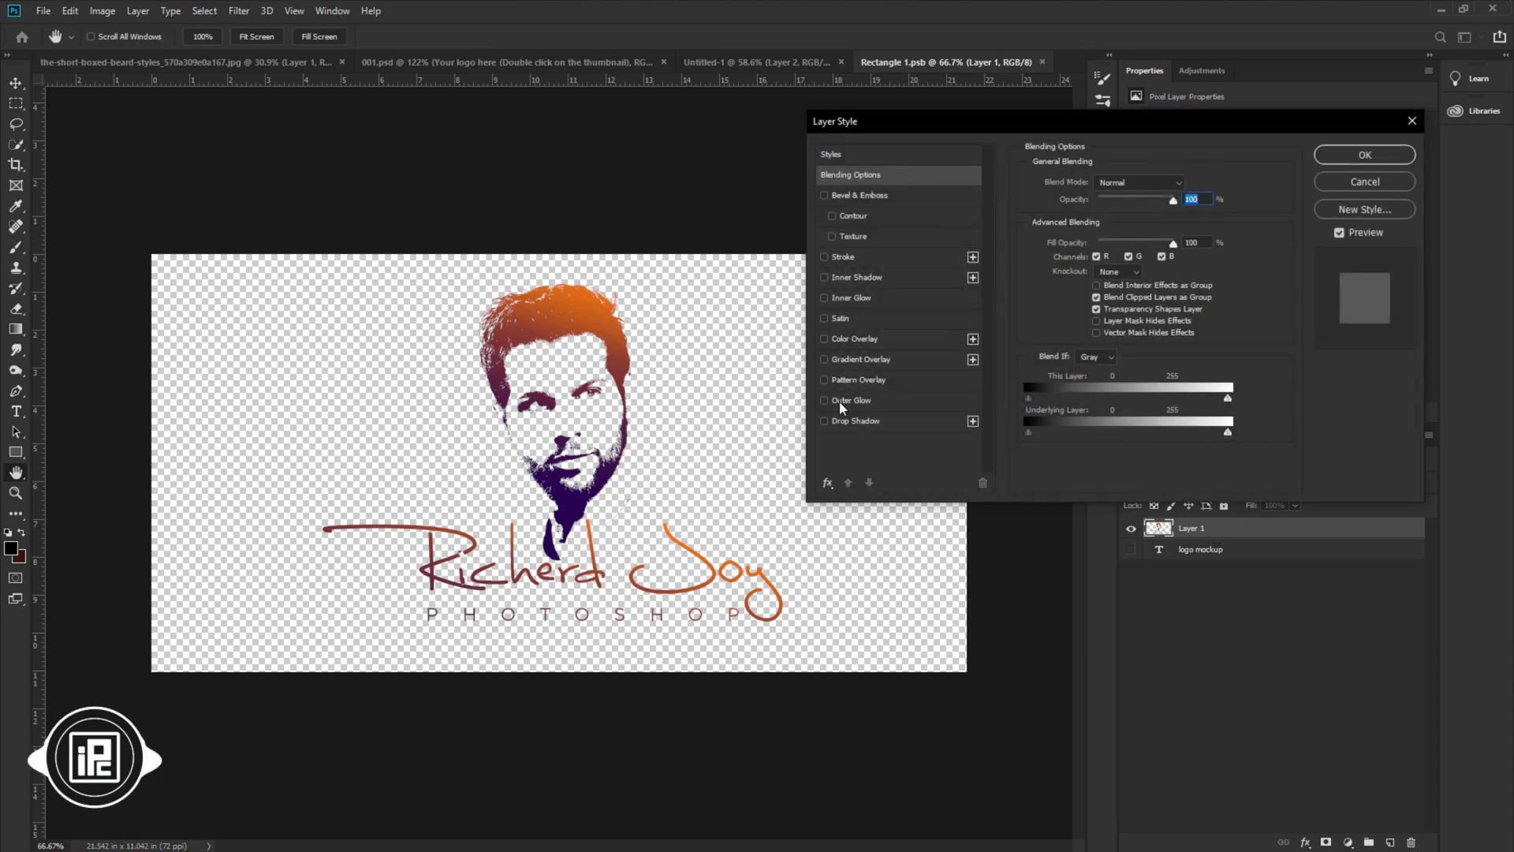
left_click(850, 195)
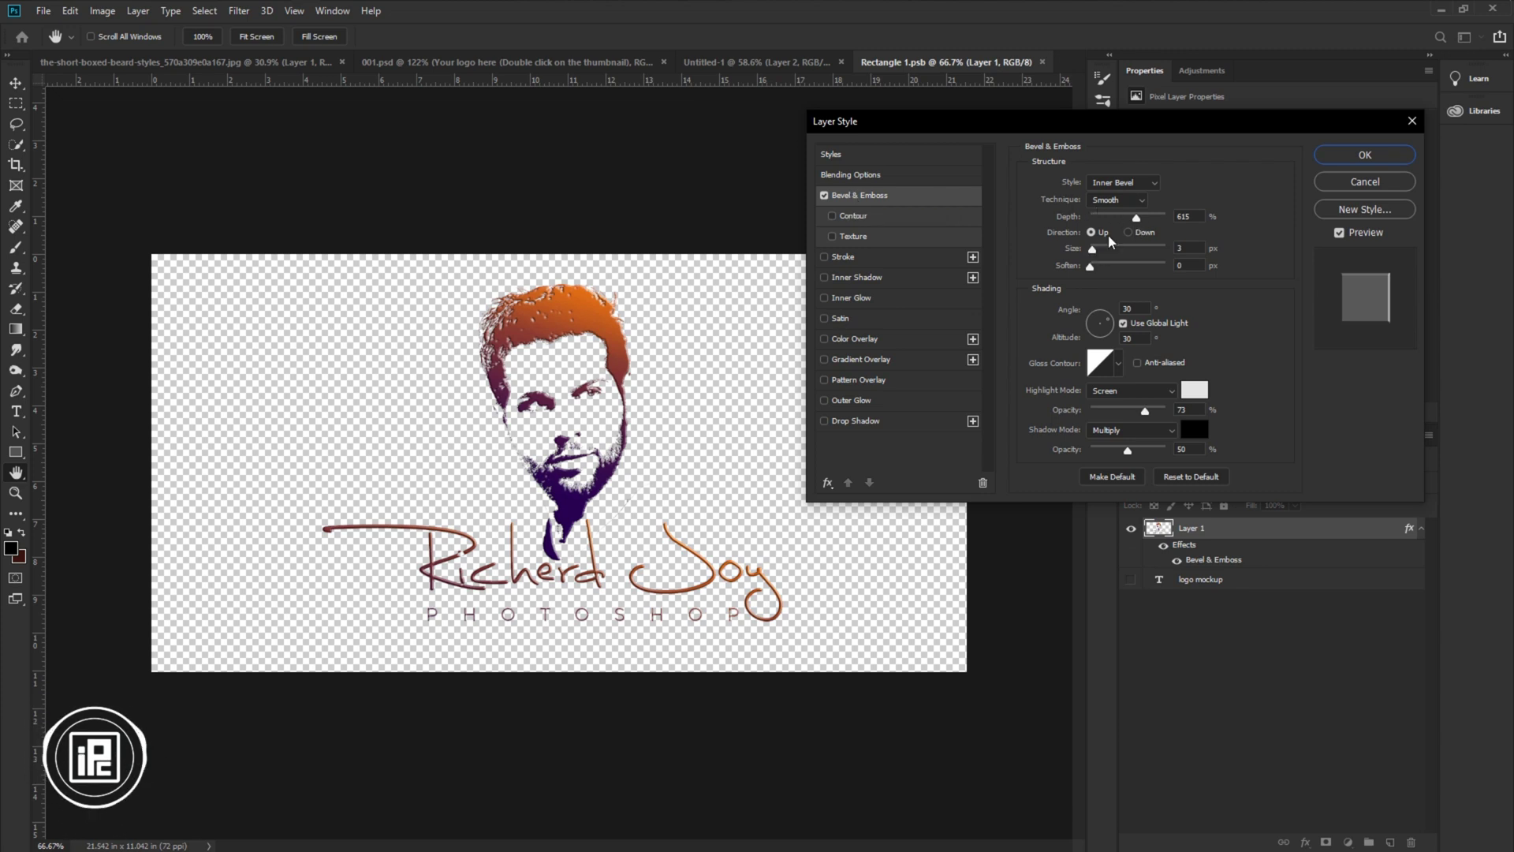
left_click_drag(1136, 218, 1114, 222)
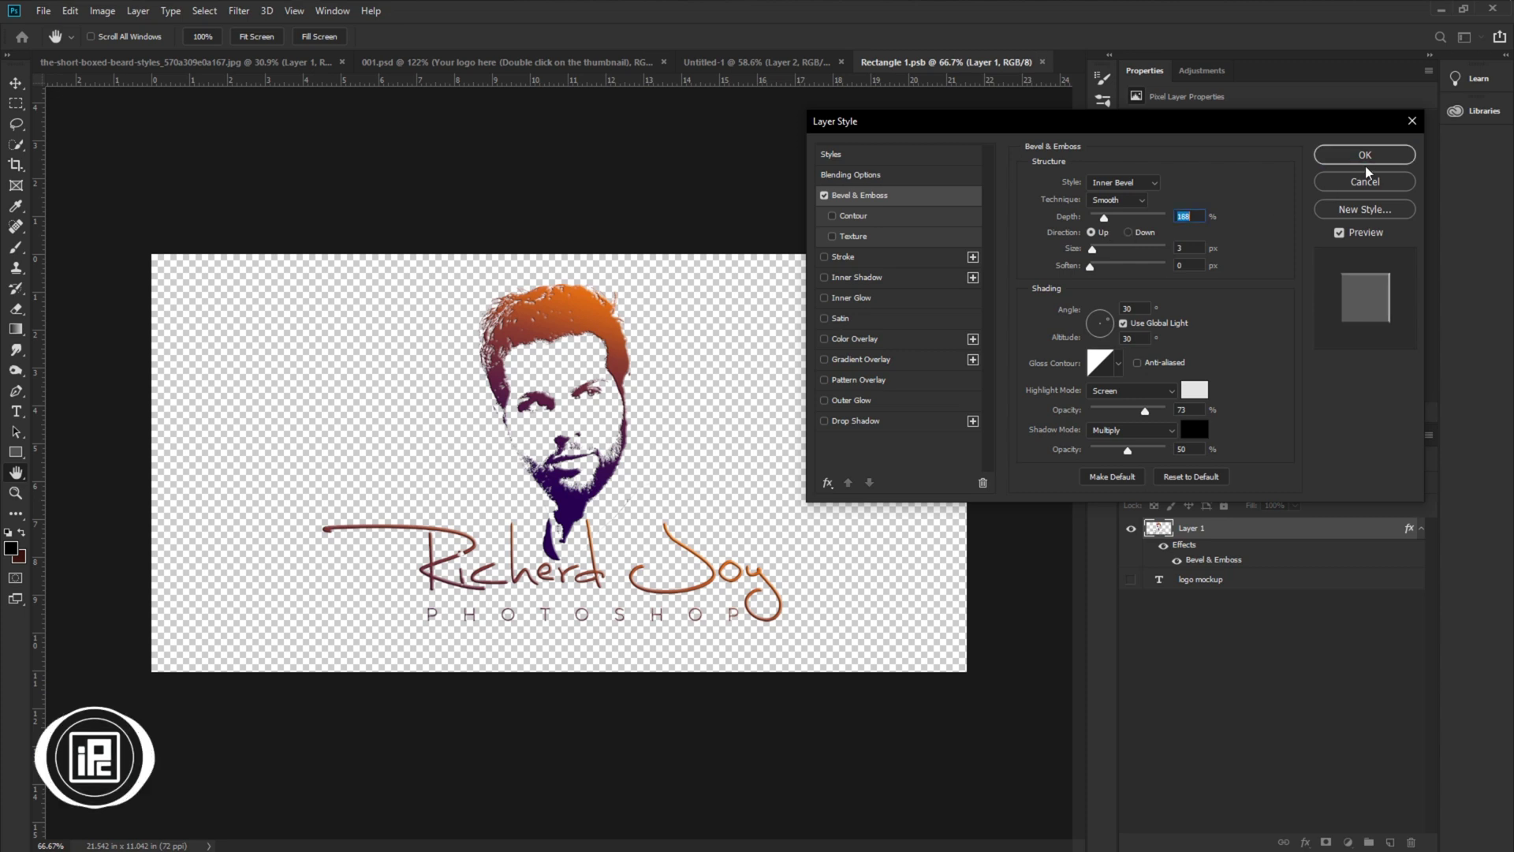
left_click(1366, 156)
Step: Save and close Rectangle 1.psb so the embossed logo appears on the business card
left_click(1043, 62)
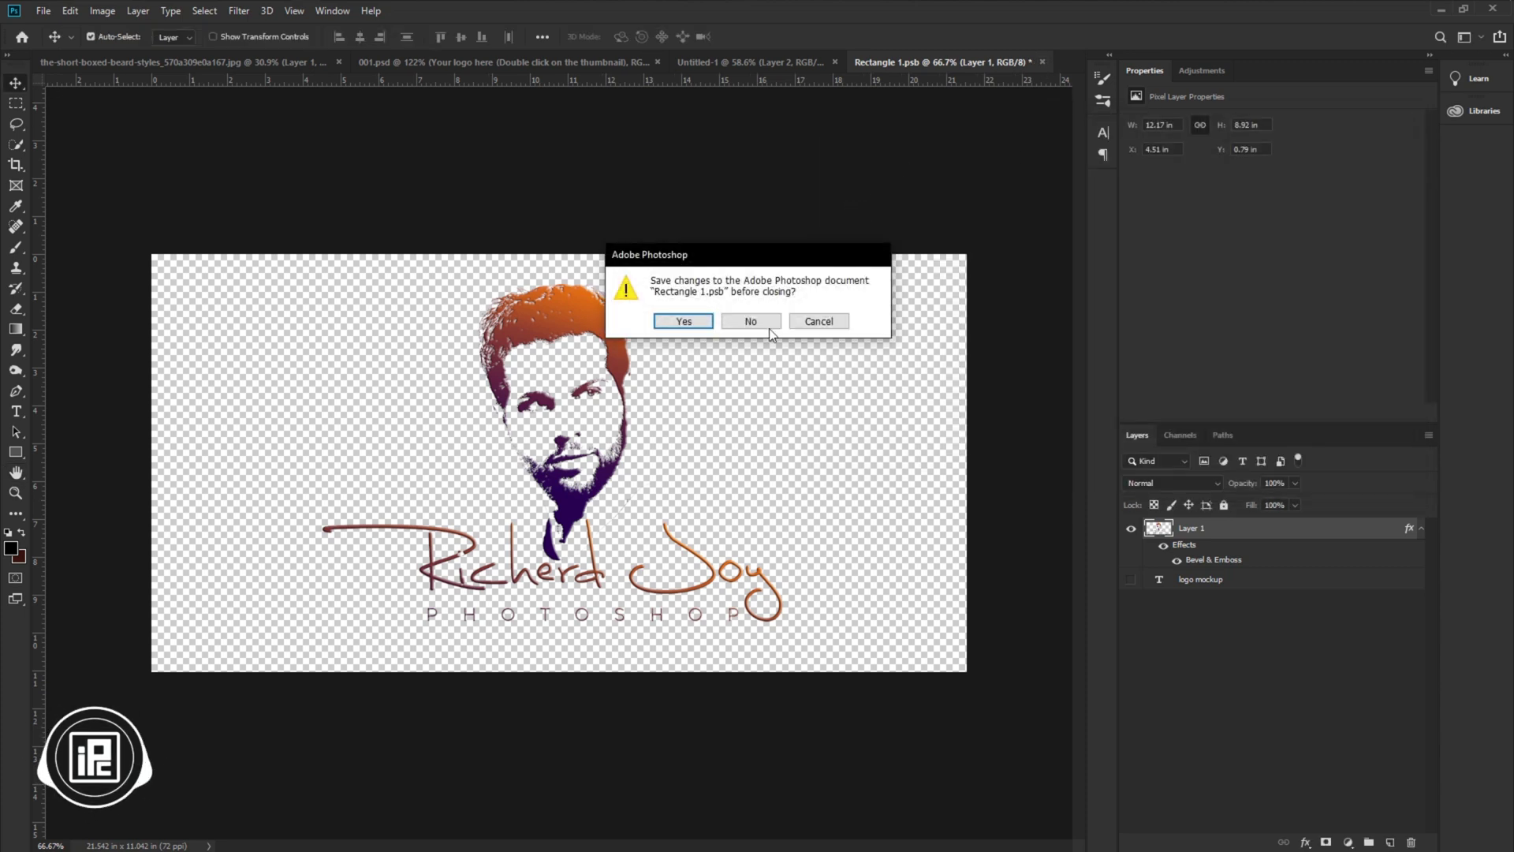
left_click(697, 323)
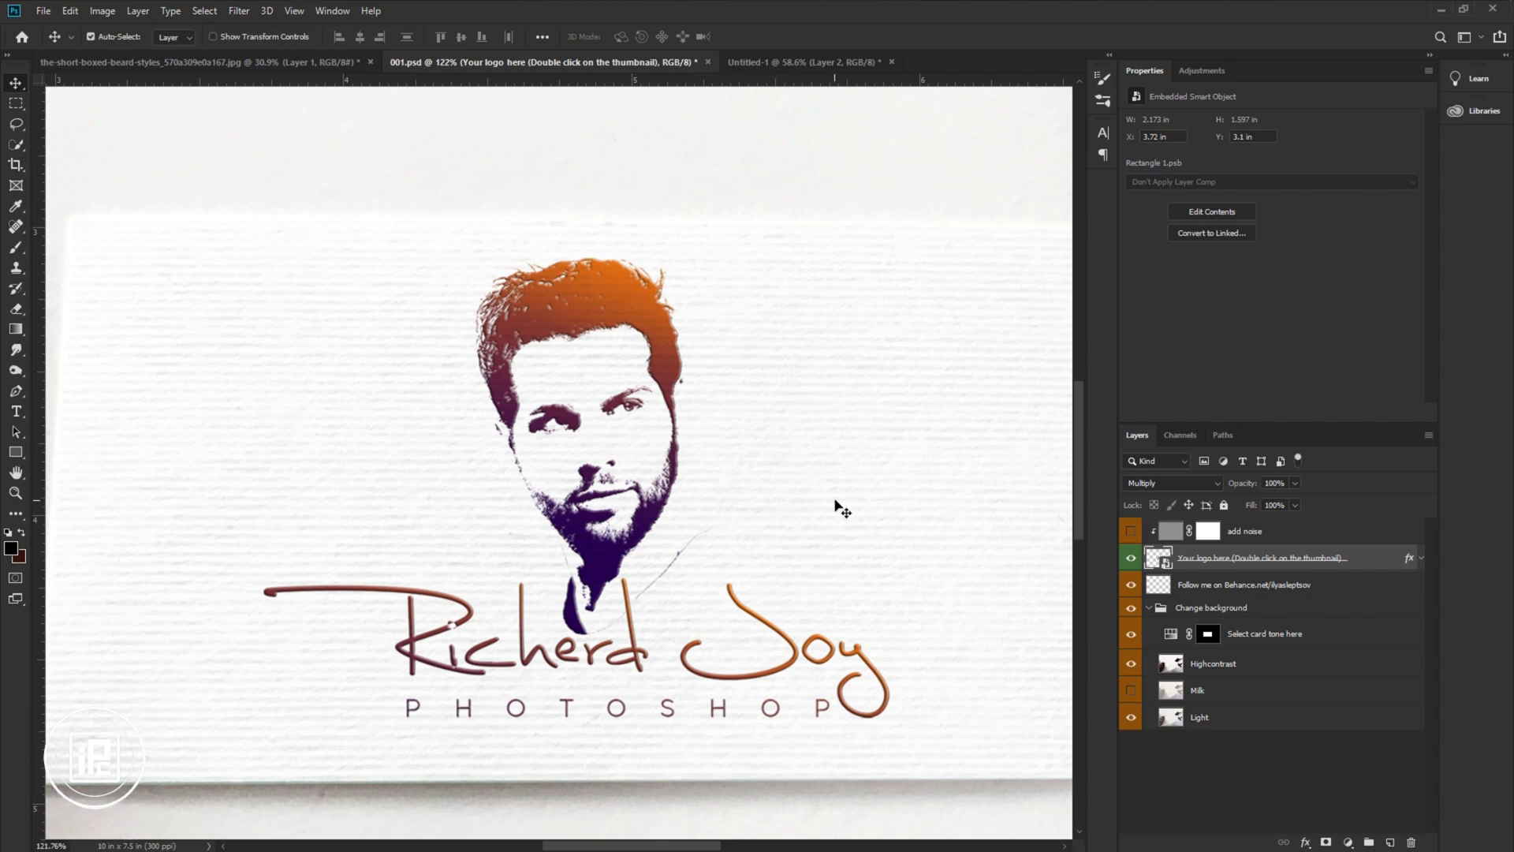
scroll(786, 568, "down", 1)
scroll(789, 568, "down", 1)
scroll(789, 568, "up", 1)
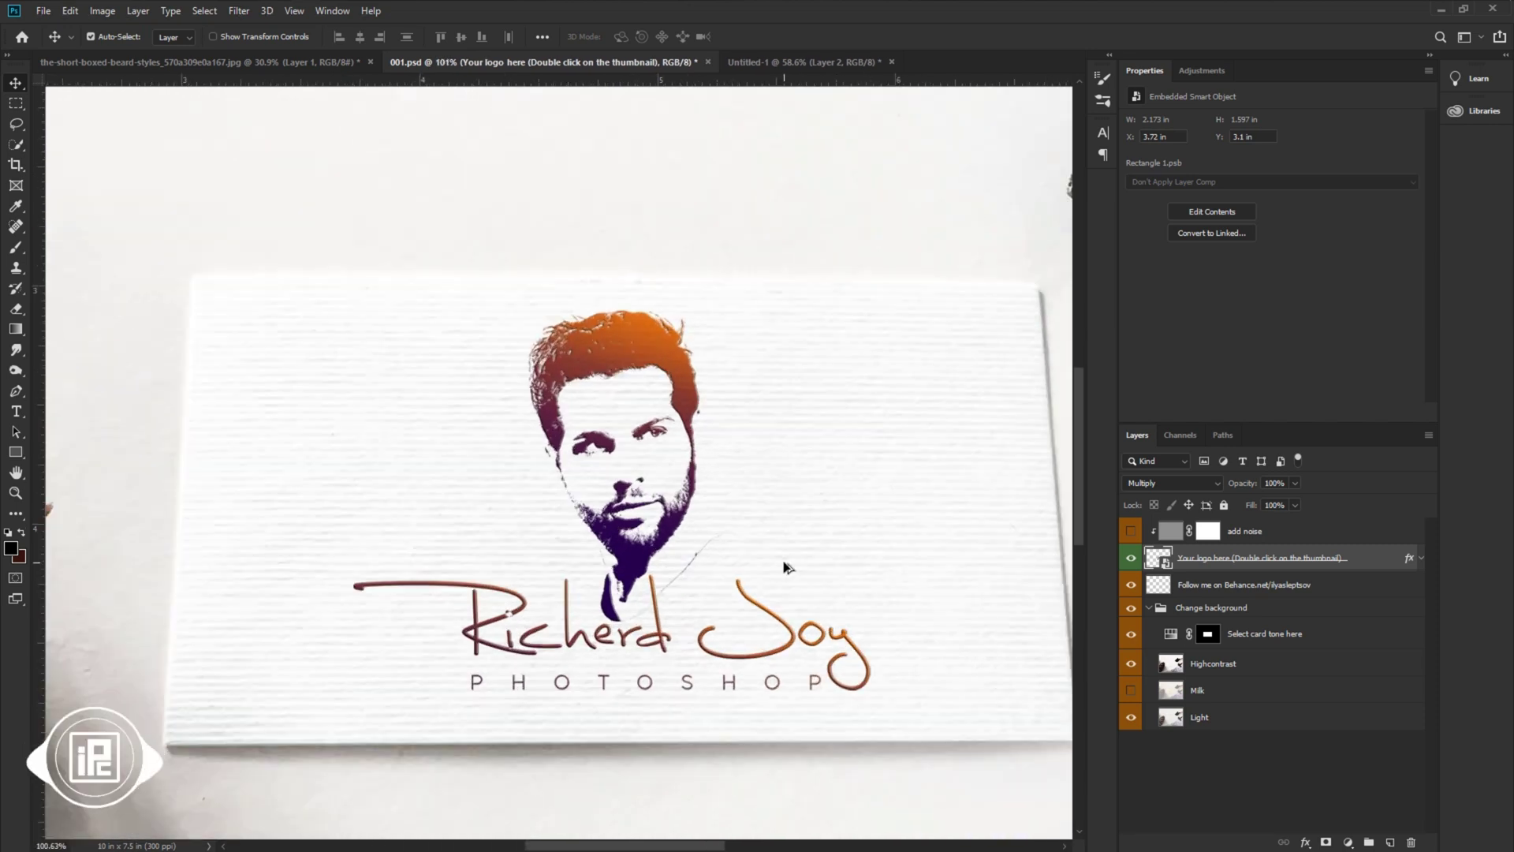
key("ctrl")
scroll(788, 570, "right", 1)
scroll(789, 568, "right", 1)
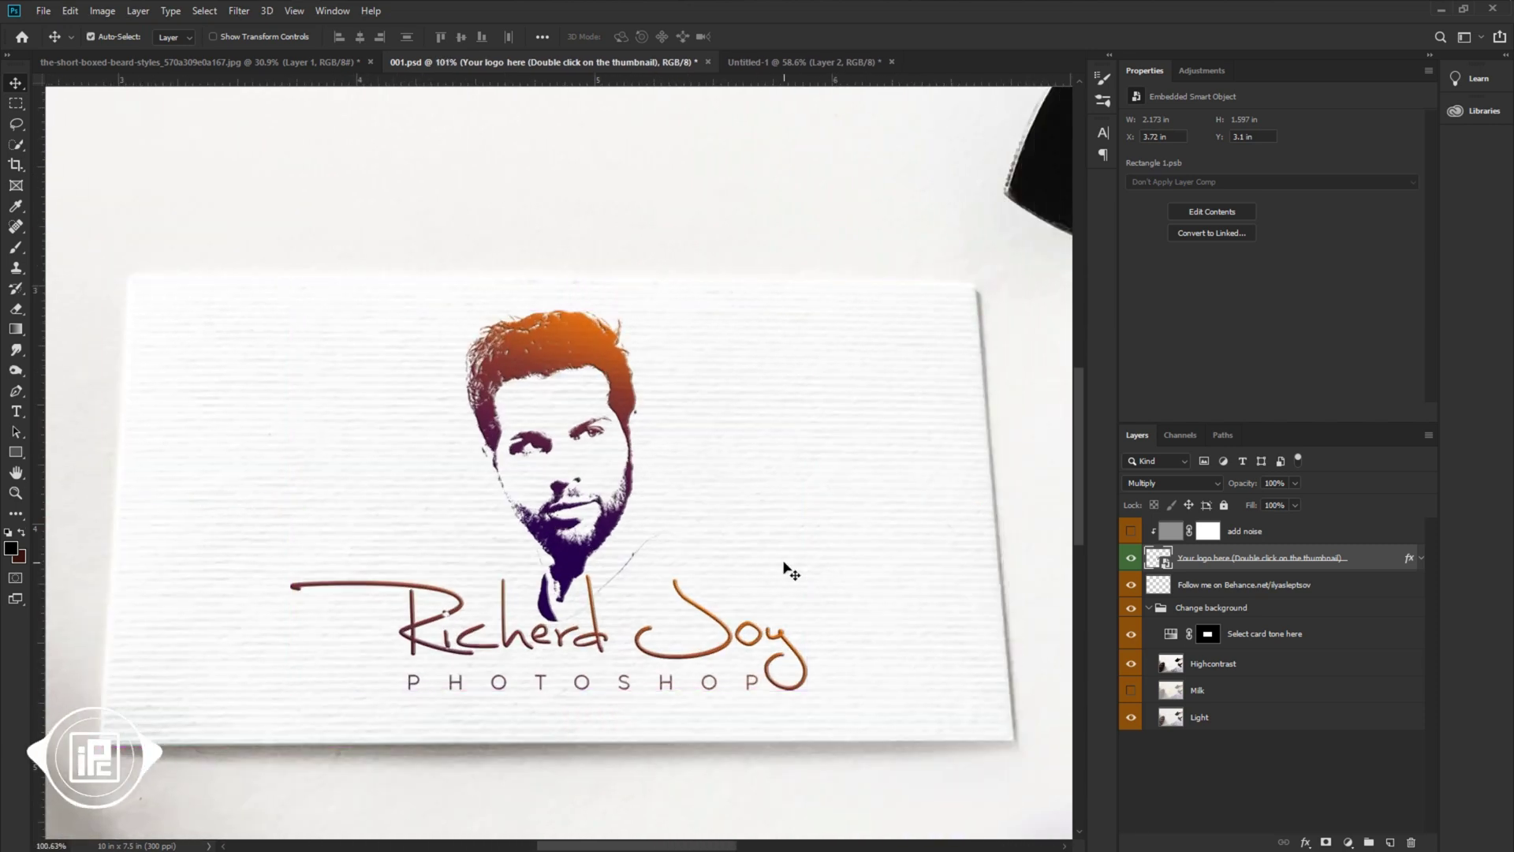